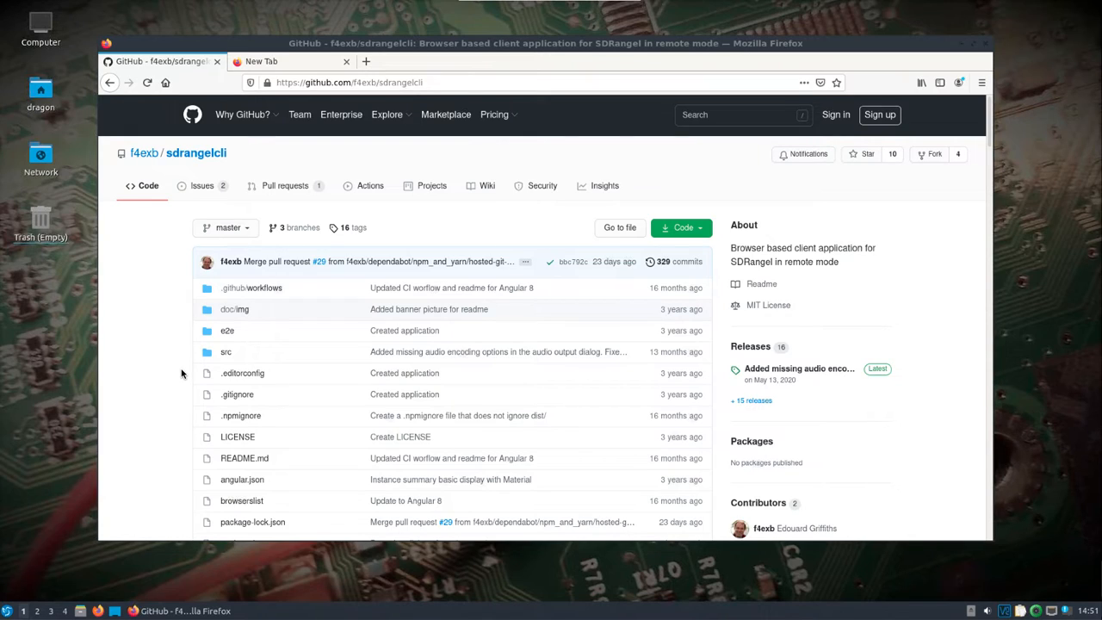
left_click(11, 611)
mouse_move(35, 501)
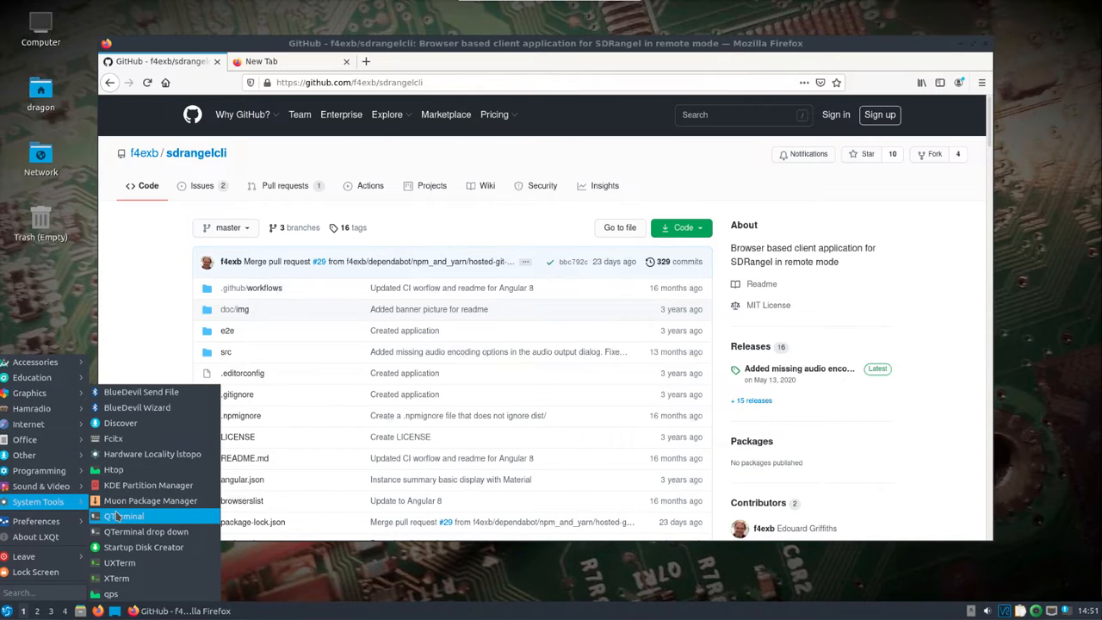
left_click(120, 516)
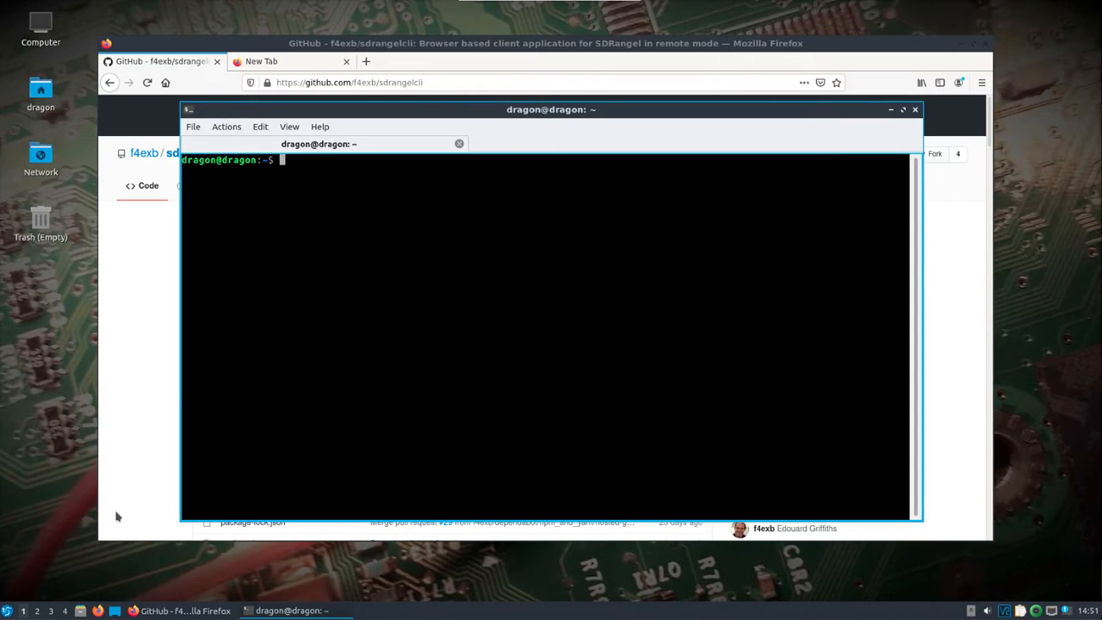
type("ssh ubuntu@192.68.")
key("BackSpace")
key("BackSpace")
key("BackSpace")
type("168.")
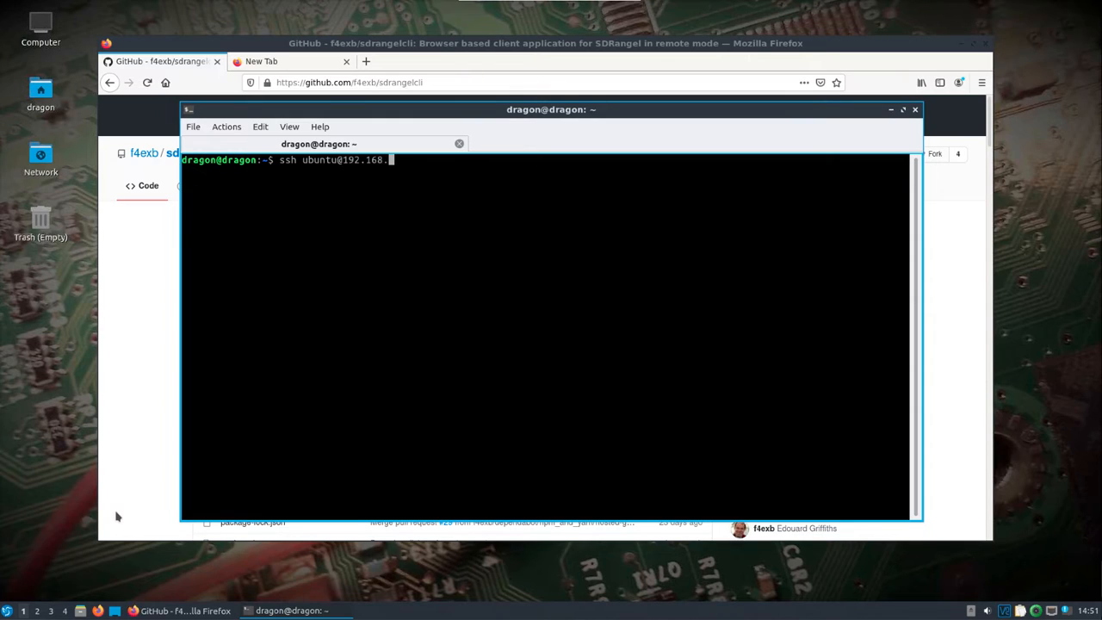
type("0.149")
key("Return")
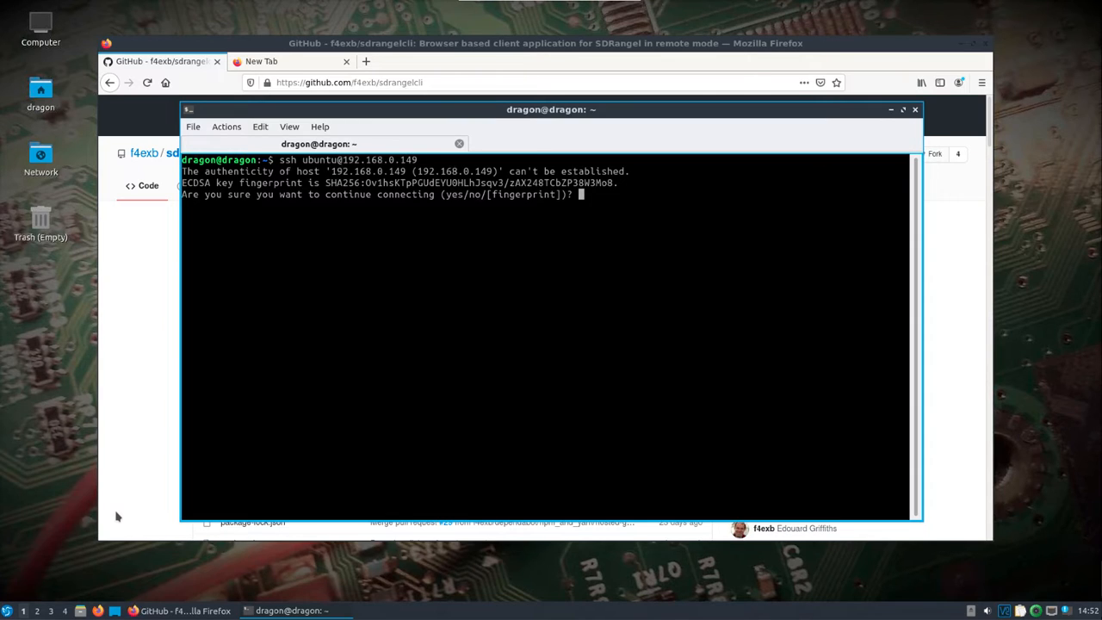
Accept the host's key with yes, log in with the account password and clear the terminal screen
type("yes")
key("Return")
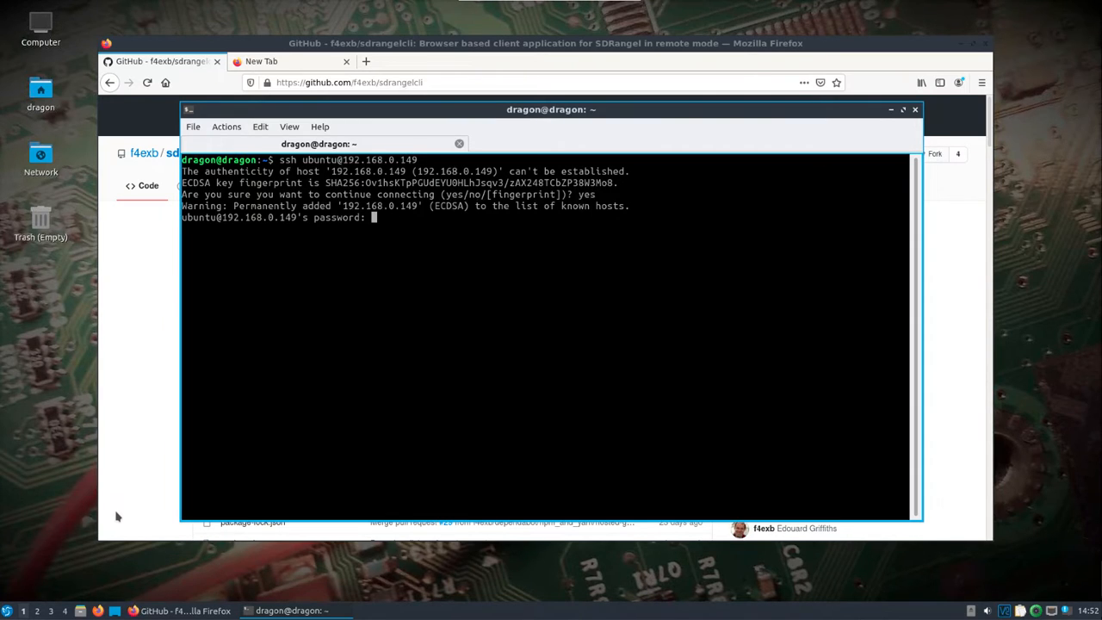
key("Return")
type("clear")
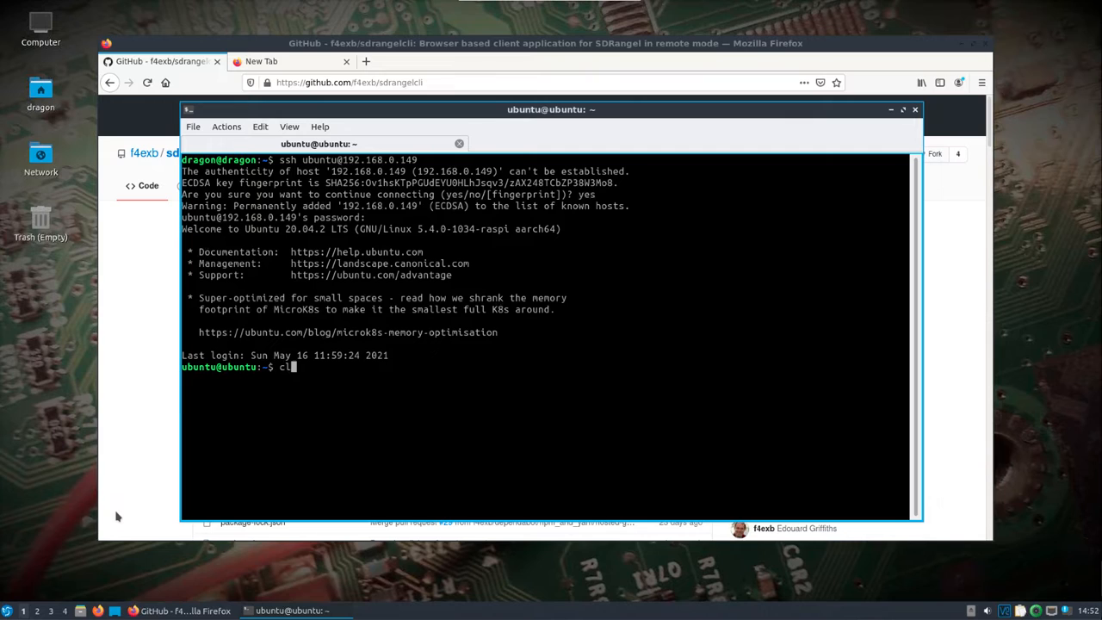
key("Return")
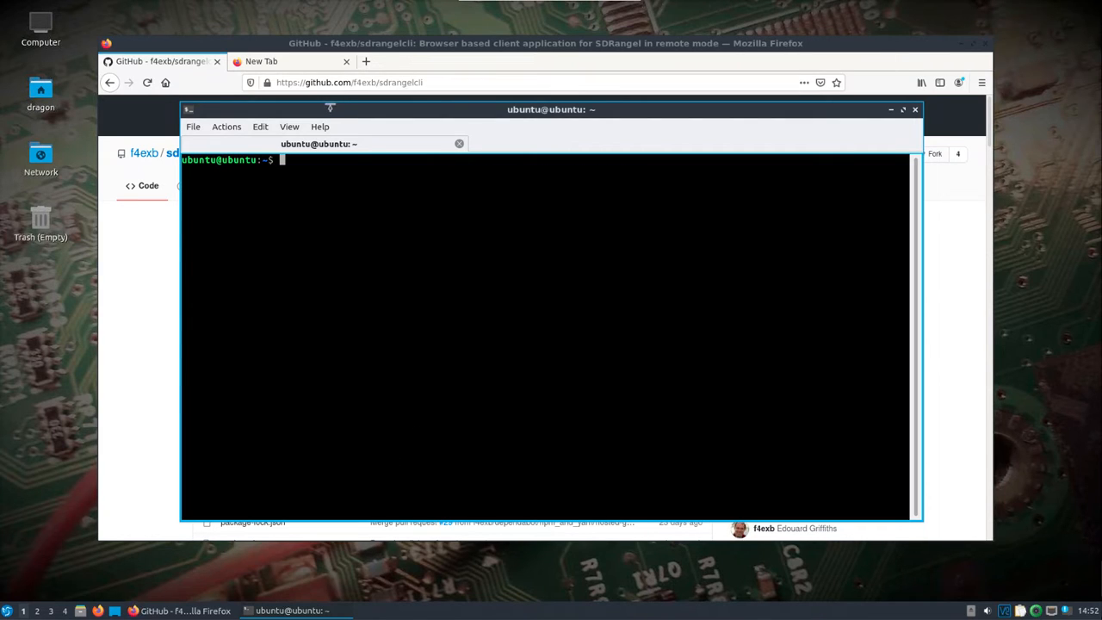
Move the terminal window aside so the repository page can be reached, and return to the terminal
left_click_drag(361, 112, 500, 78)
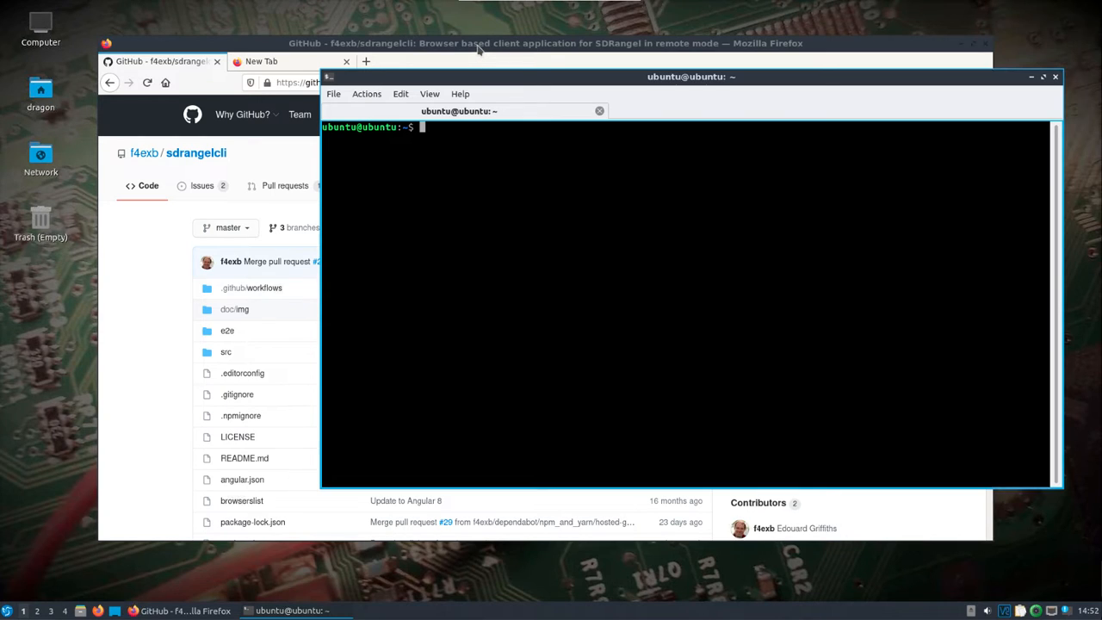
left_click(479, 50)
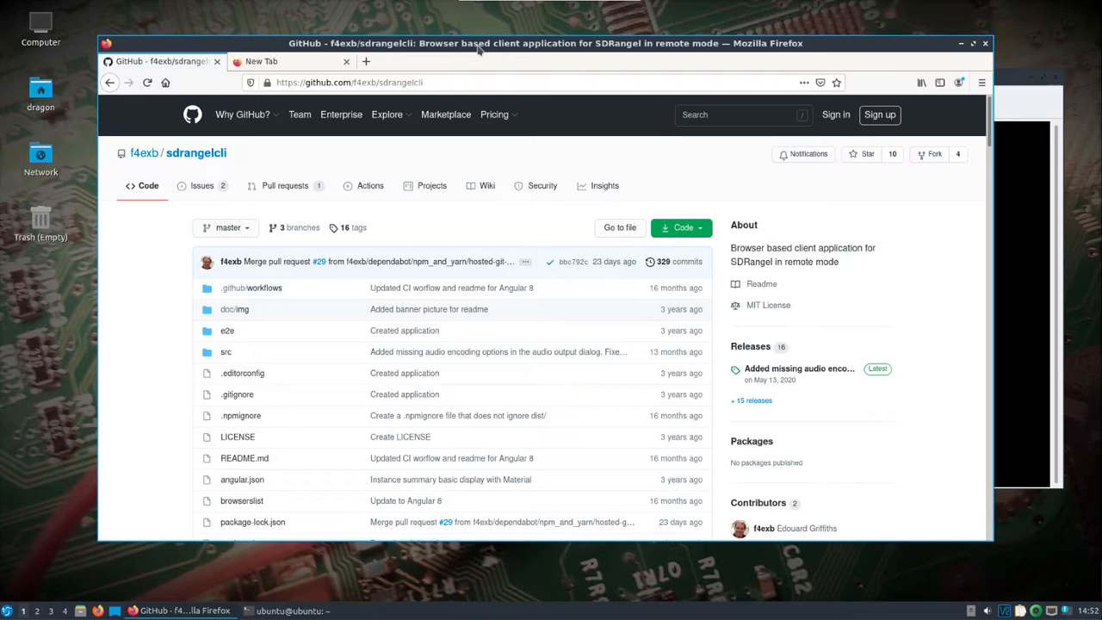
left_click(1002, 160)
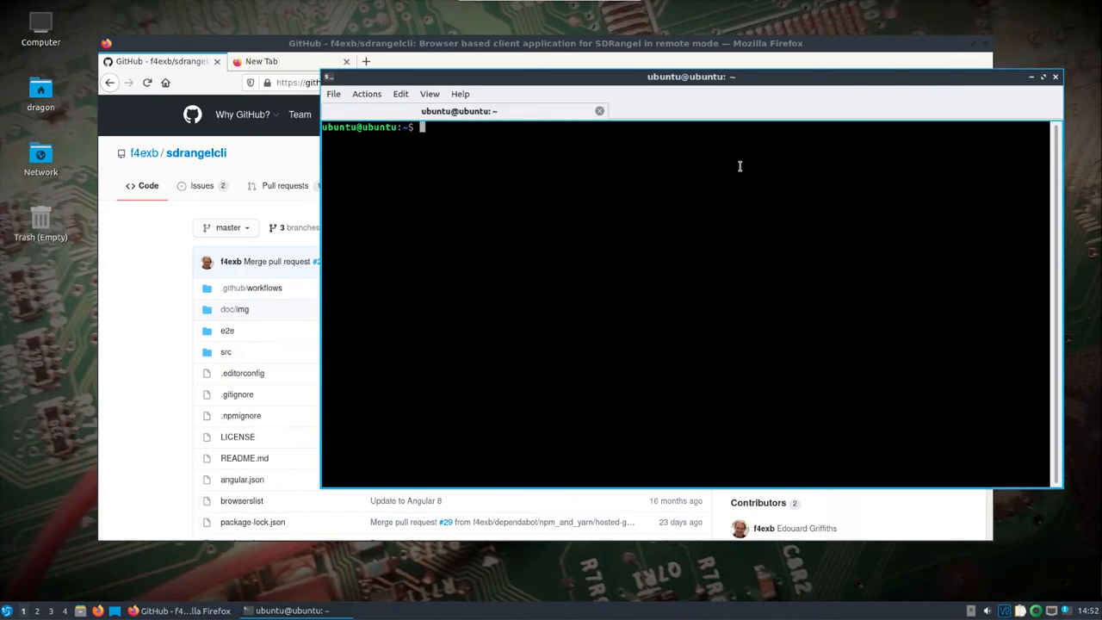
Change to the /opt/install/sdrangel/bin/ directory on the remote machine and list its contents
type("cd /opt/int")
key("Tab")
type("sd")
key("Tab")
type("bi")
key("Tab")
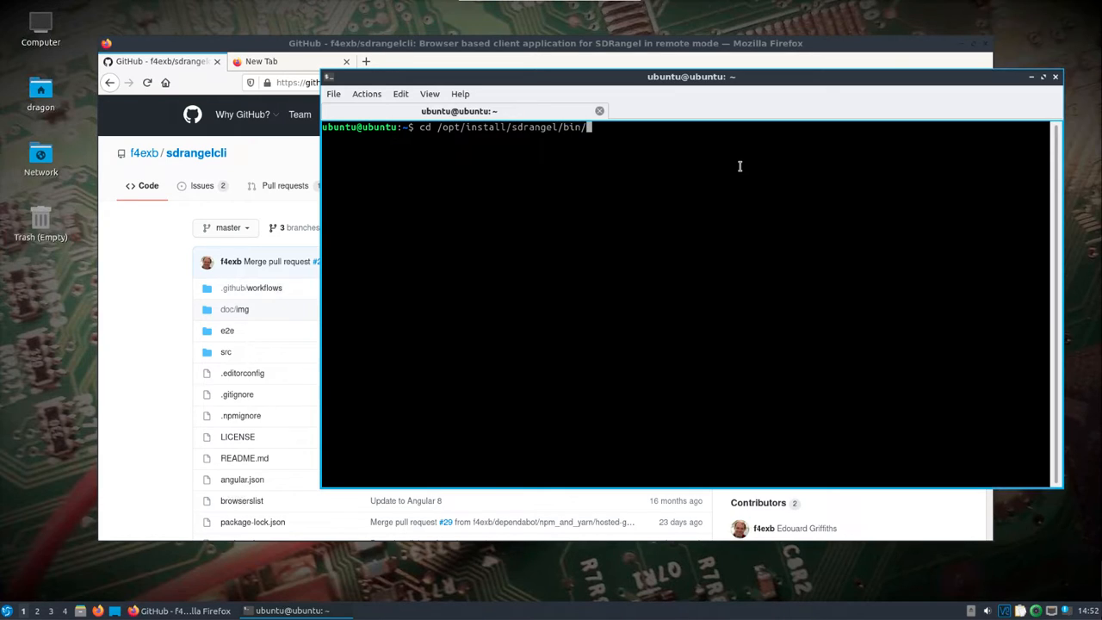
key("Return")
type("ls")
key("Return")
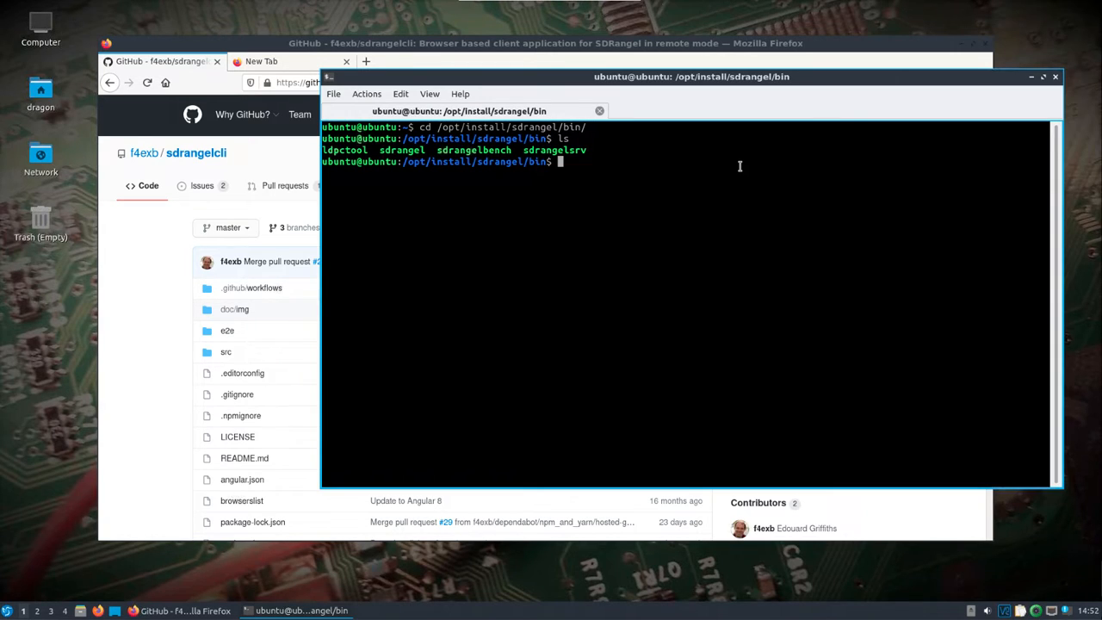
Display the command-line help for sdrangelsrv with the -h option
type("./sd")
key("Tab")
type("s")
key("Tab")
type("-h")
key("Return")
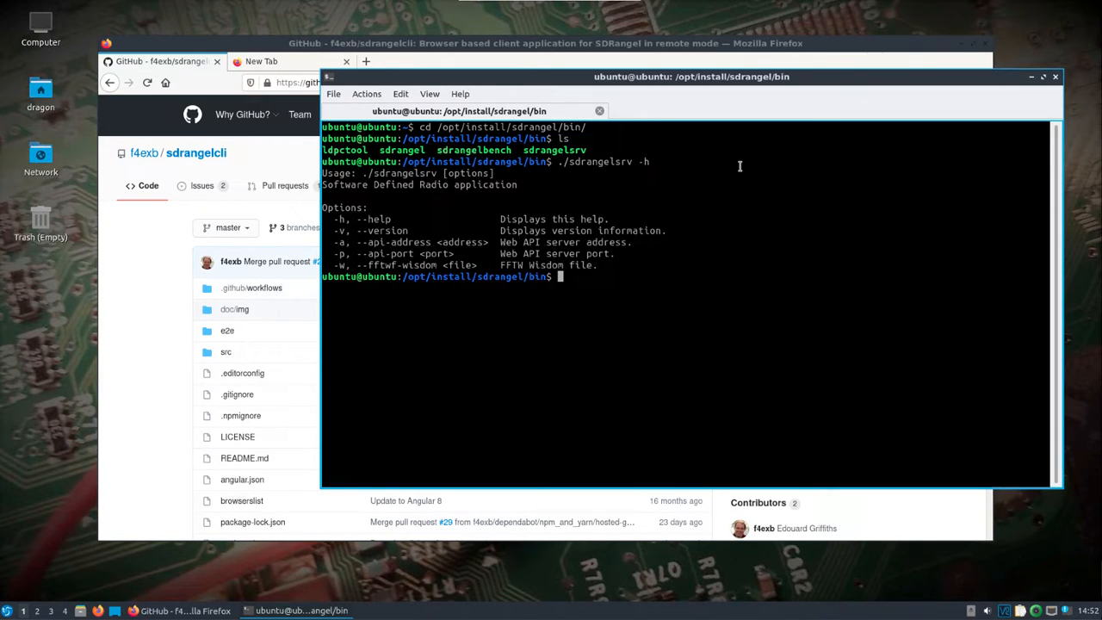
Start sdrangelsrv with its web API server address set to 192.168.0.149
key("Up")
key("BackSpace")
type("a 192.168")
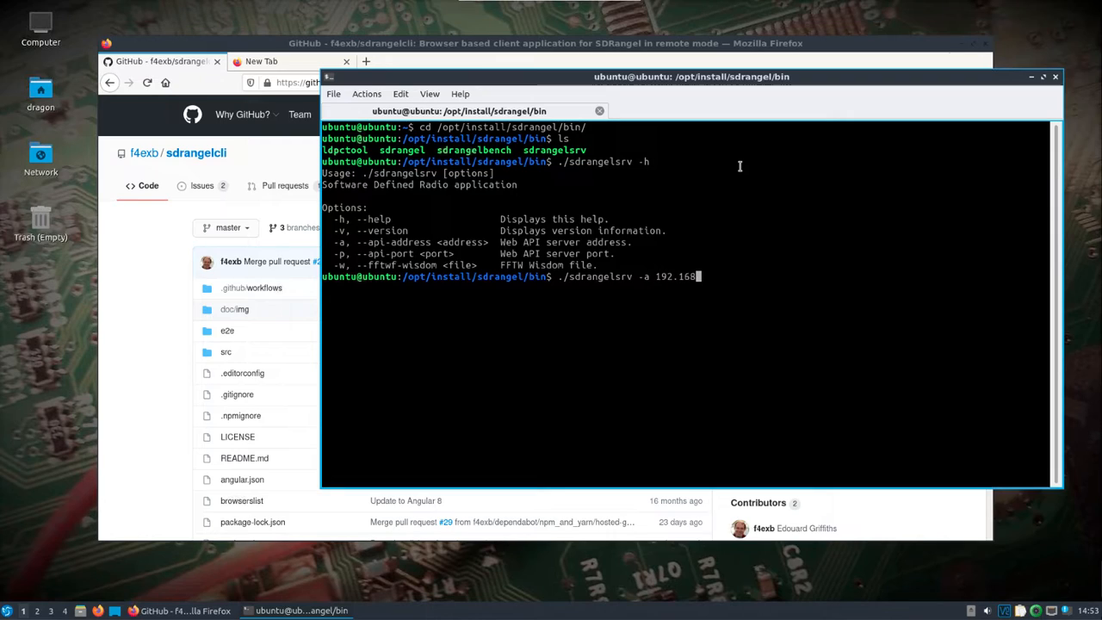
type(".0")
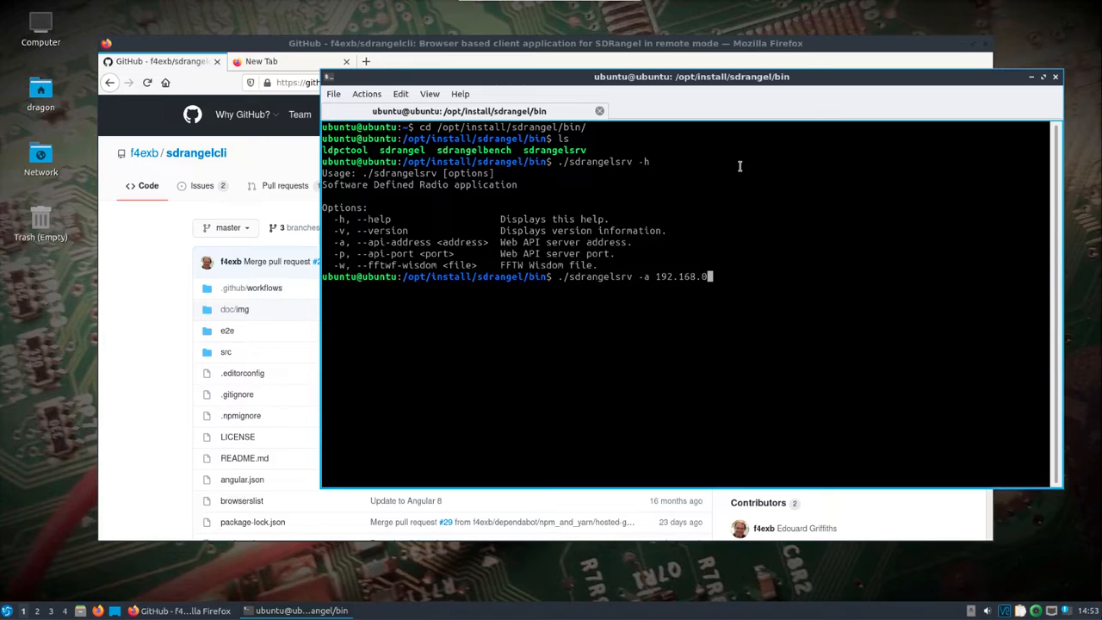
type(".149")
key("Return")
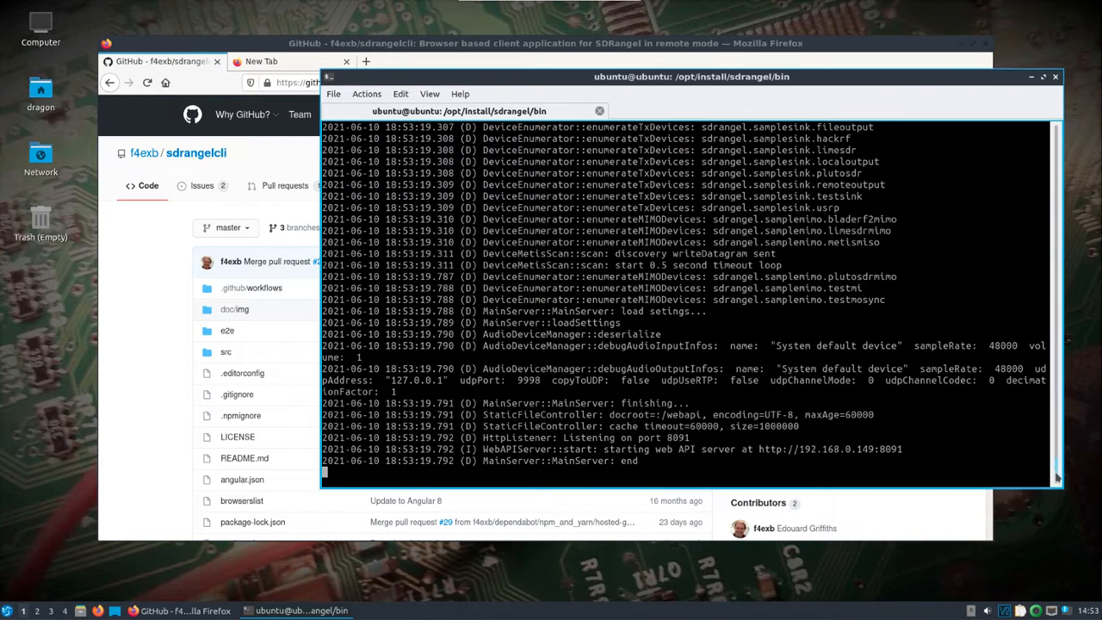
mouse_move(1055, 471)
left_mouse_down()
mouse_move(1054, 453)
mouse_move(1057, 483)
left_mouse_up()
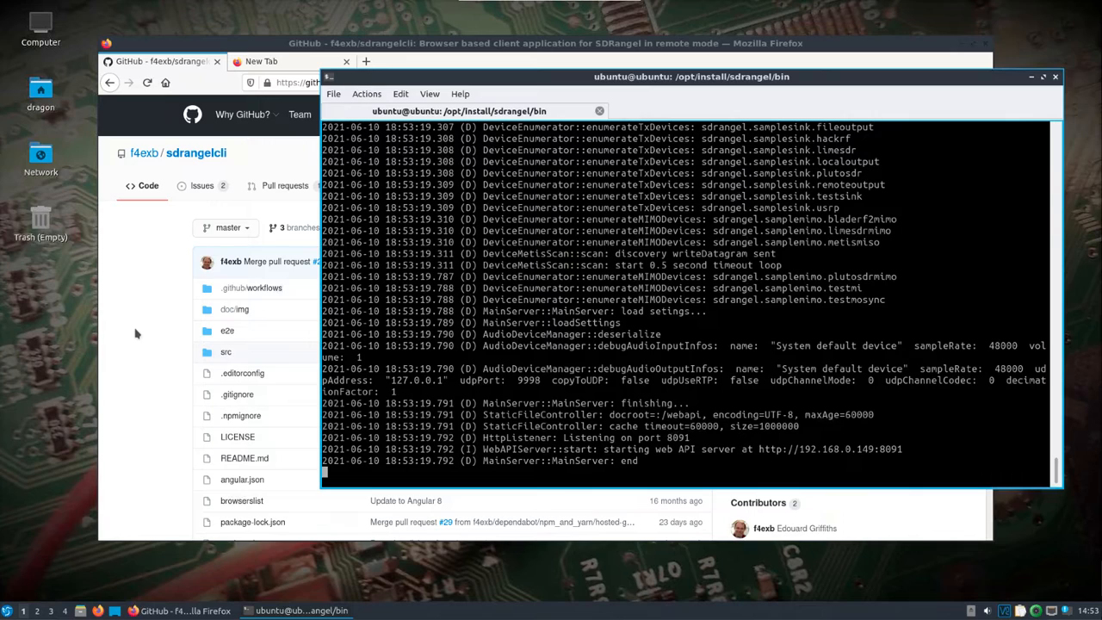
left_click(7, 610)
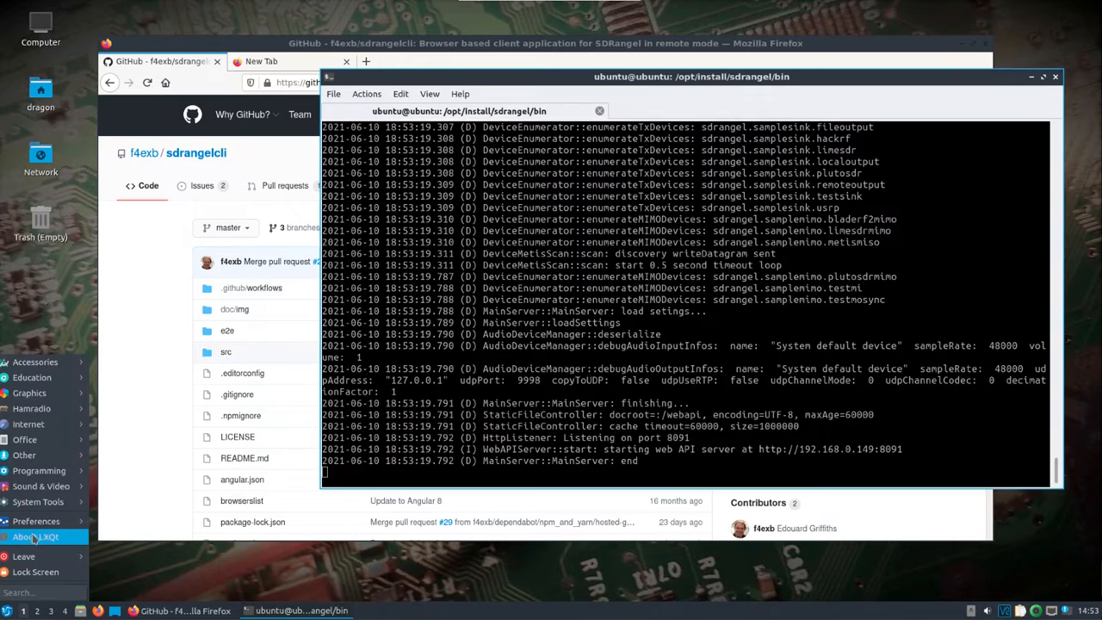
mouse_move(36, 503)
left_click(123, 515)
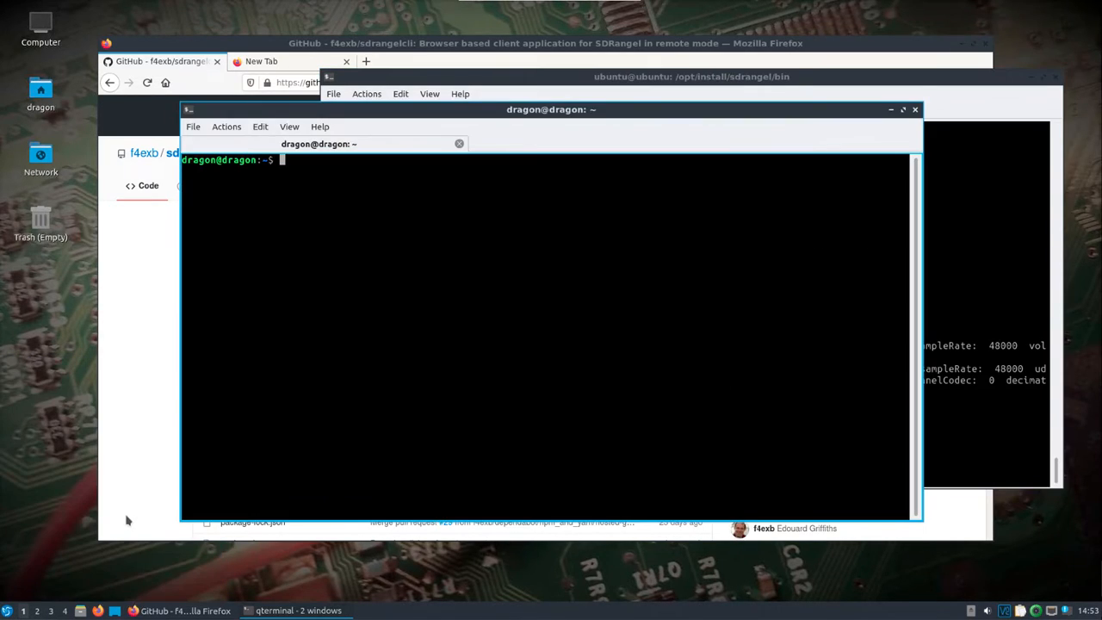
type("ifconfig")
key("Up")
key("Down")
key("Down")
type("ssh ubuntu@192.168.0.14")
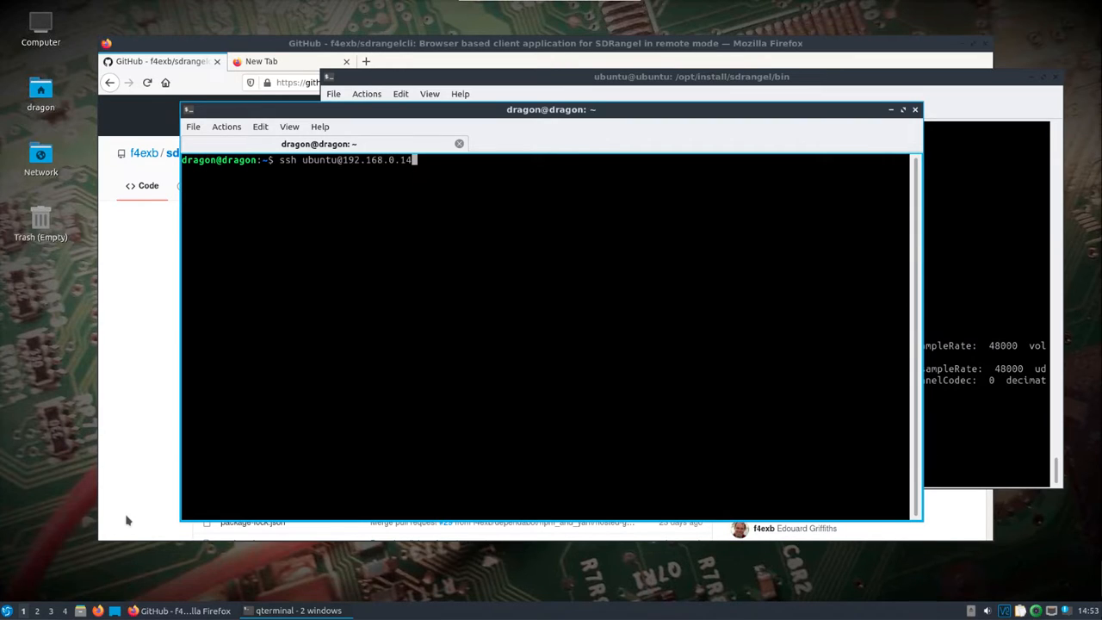
type("9")
key("Return")
Log in to the second SSH session with the account password and clear the screen
key("Return")
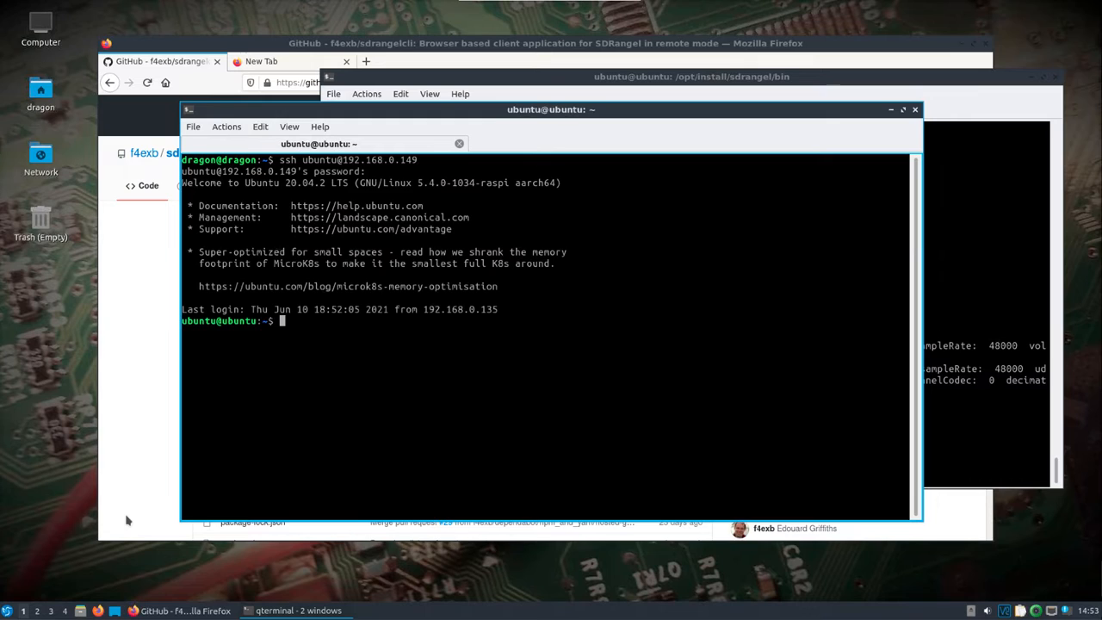
type("clear")
key("Return")
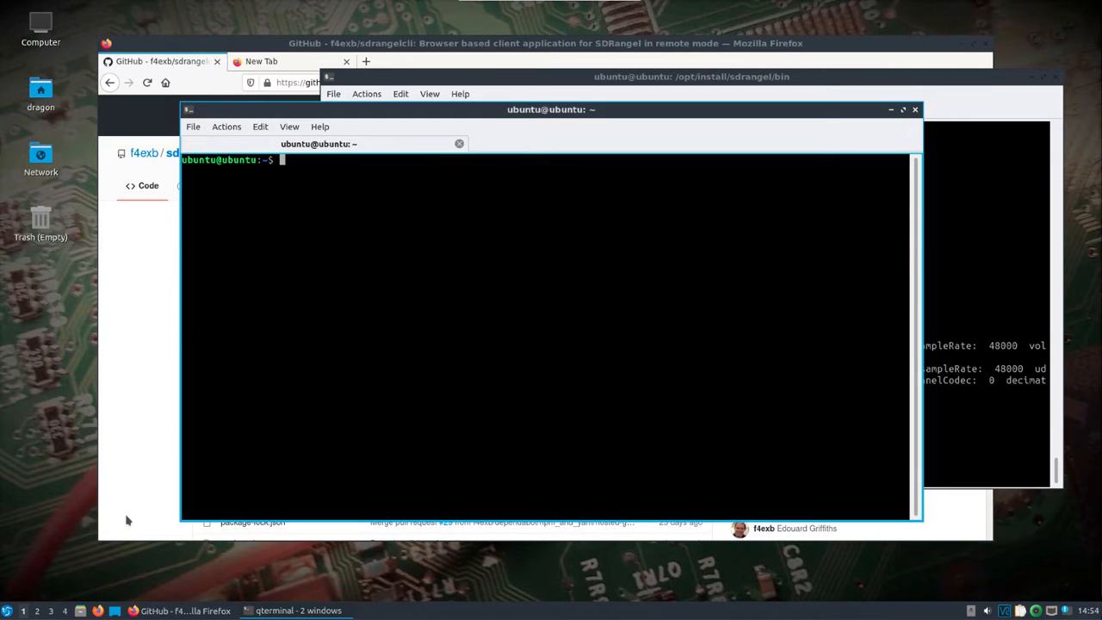
Move the second terminal aside and copy the HTTPS clone URL of the f4exb/sdrangelcli repository in Firefox
left_click_drag(350, 110, 496, 156)
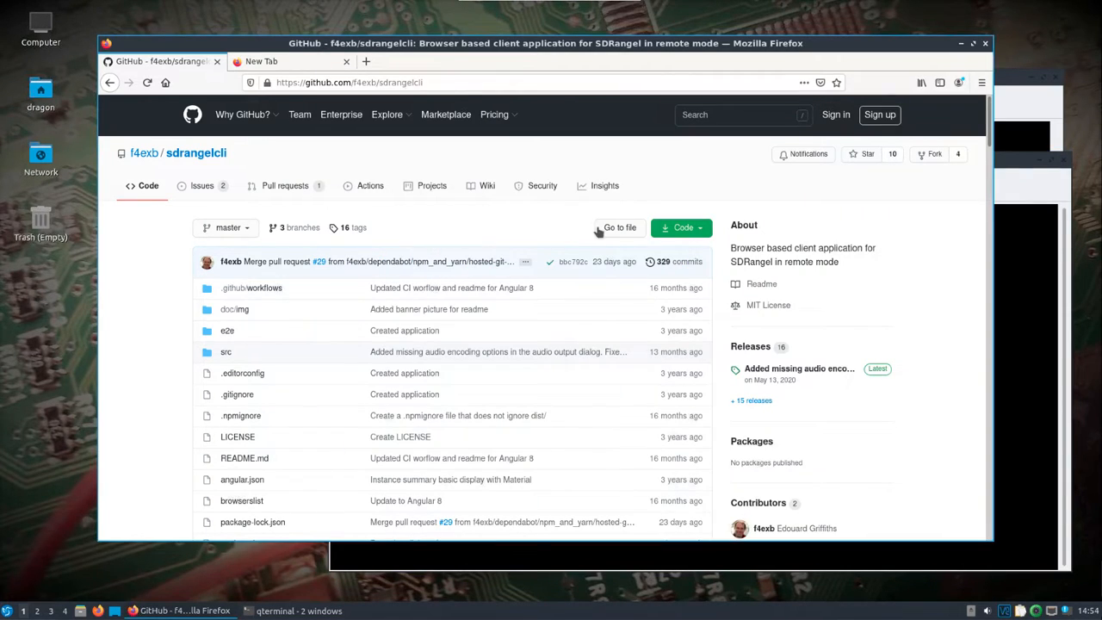
left_click(699, 232)
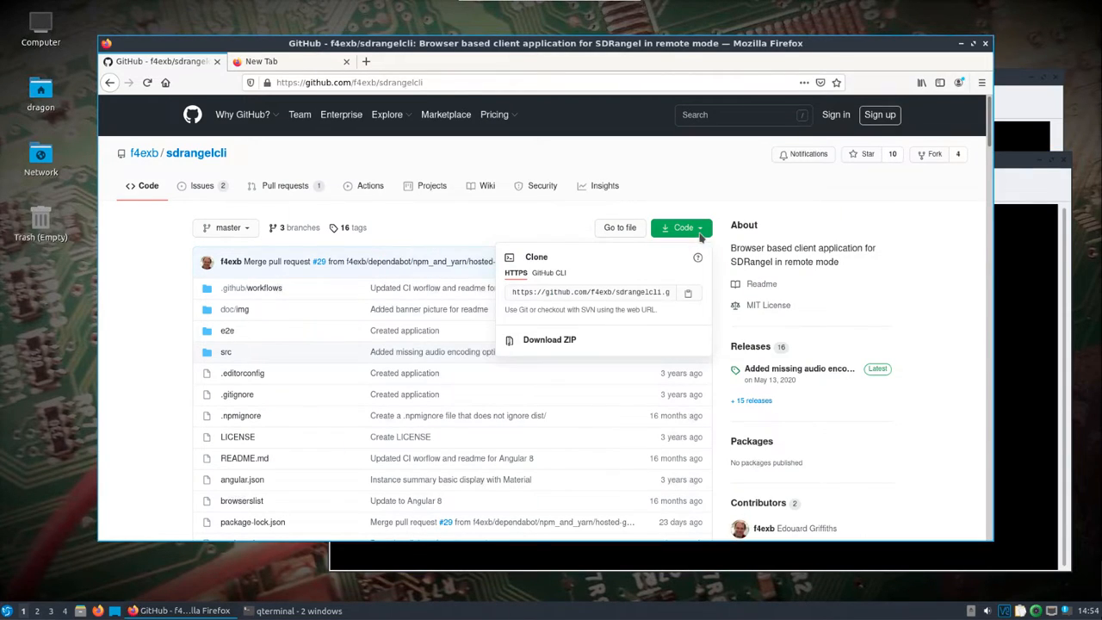
left_click(687, 292)
left_click(1041, 309)
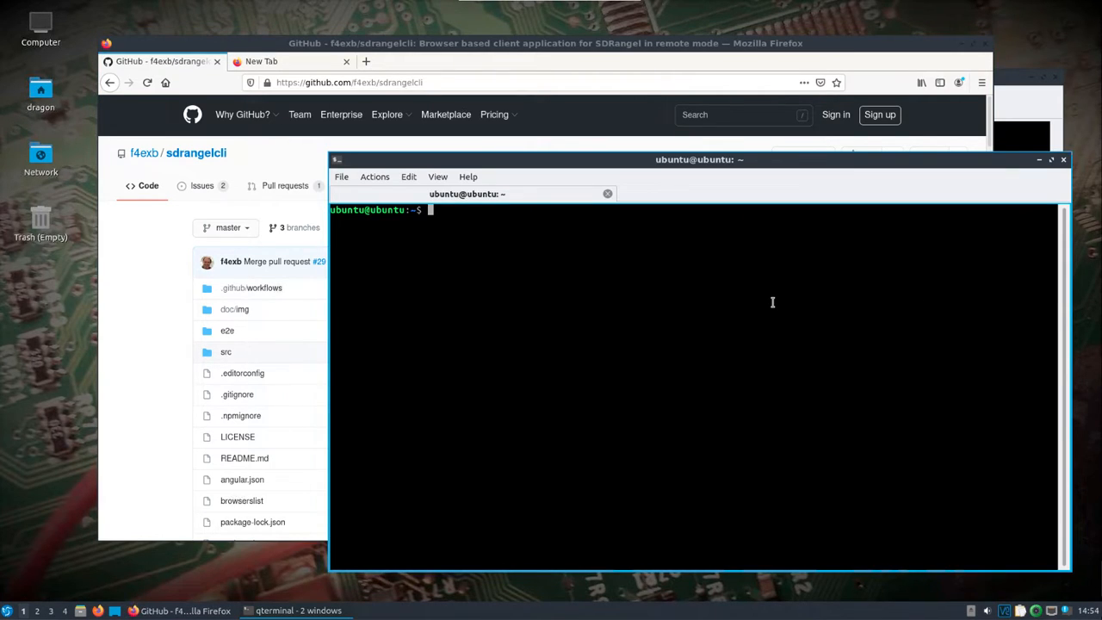
type("git clone")
right_click(637, 274)
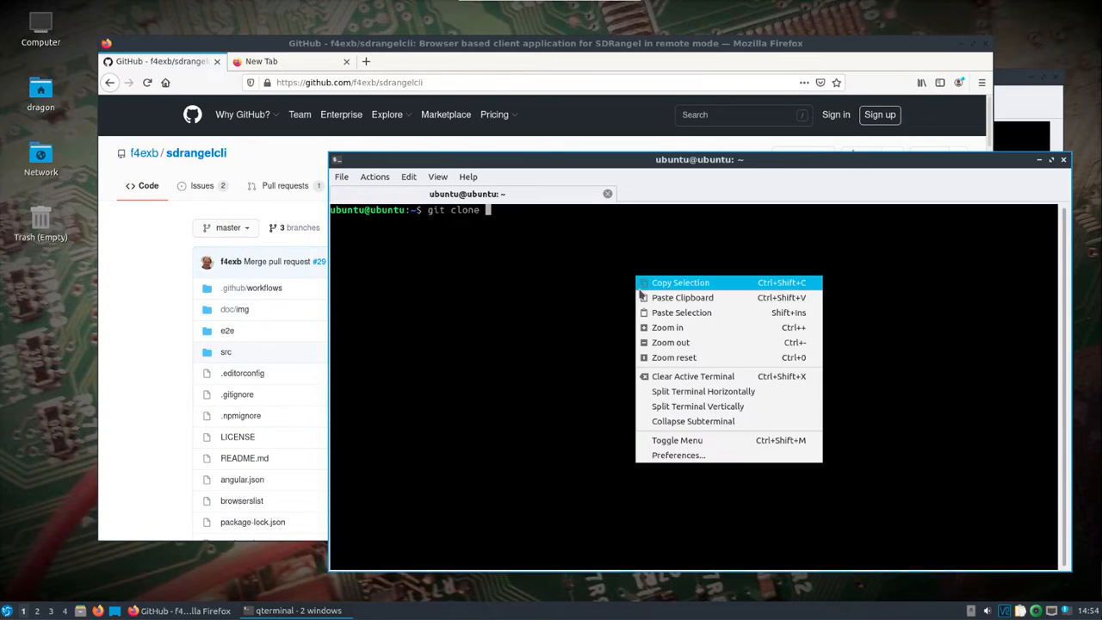
left_click(654, 291)
key("Return")
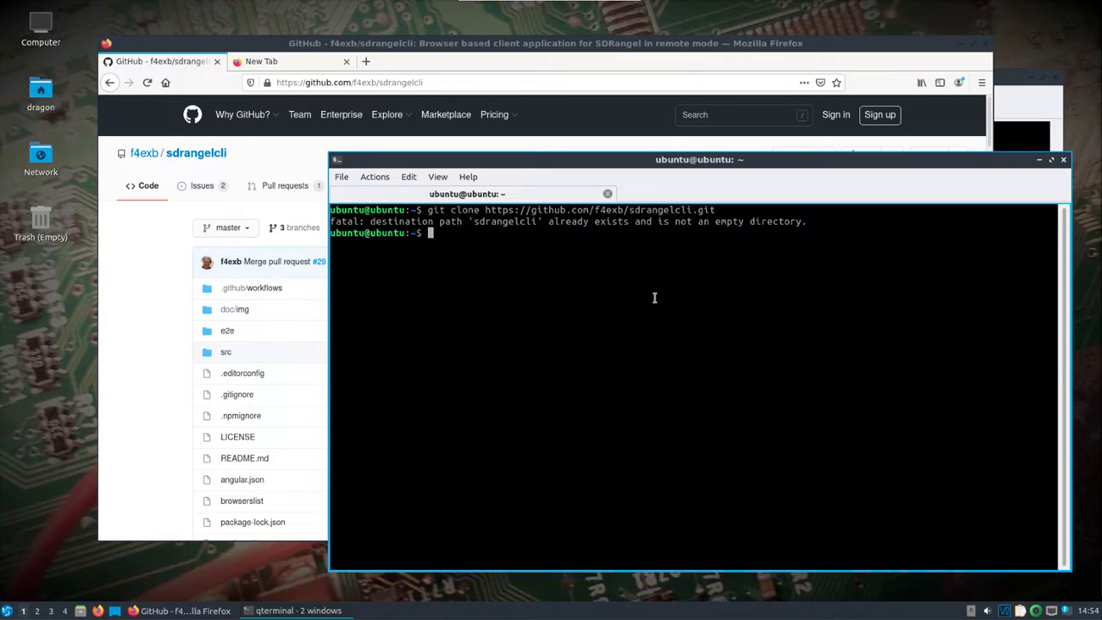
Copy the Debian/Raspbian/Ubuntu command for installing Node.js and npm from the repository's README prerequisites
left_click(112, 273)
scroll(487, 252, "down", 5)
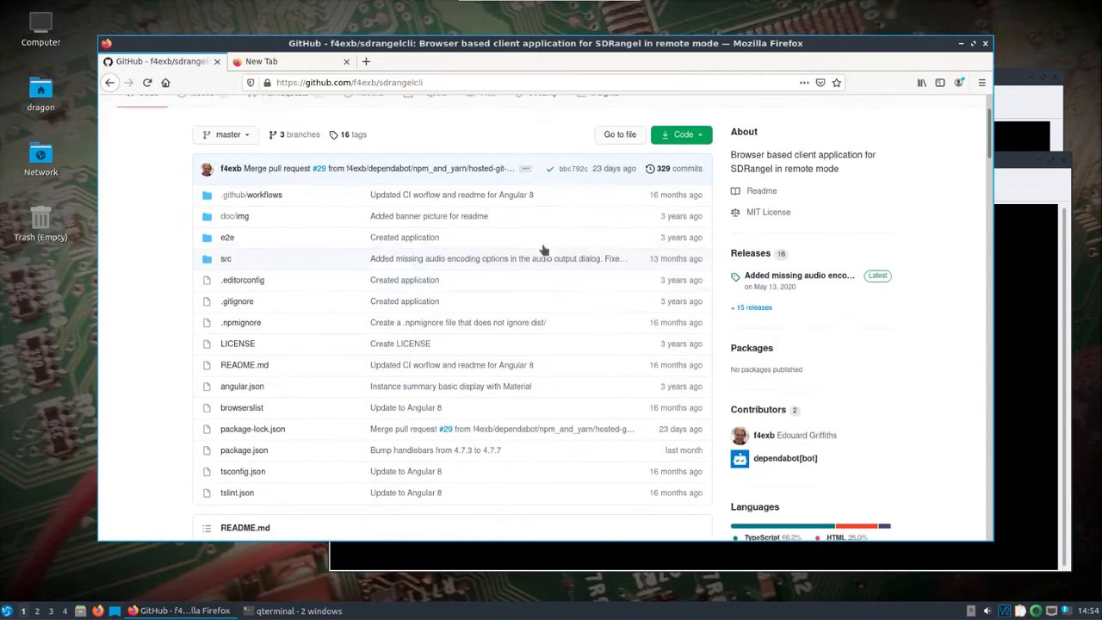
scroll(487, 252, "down", 6)
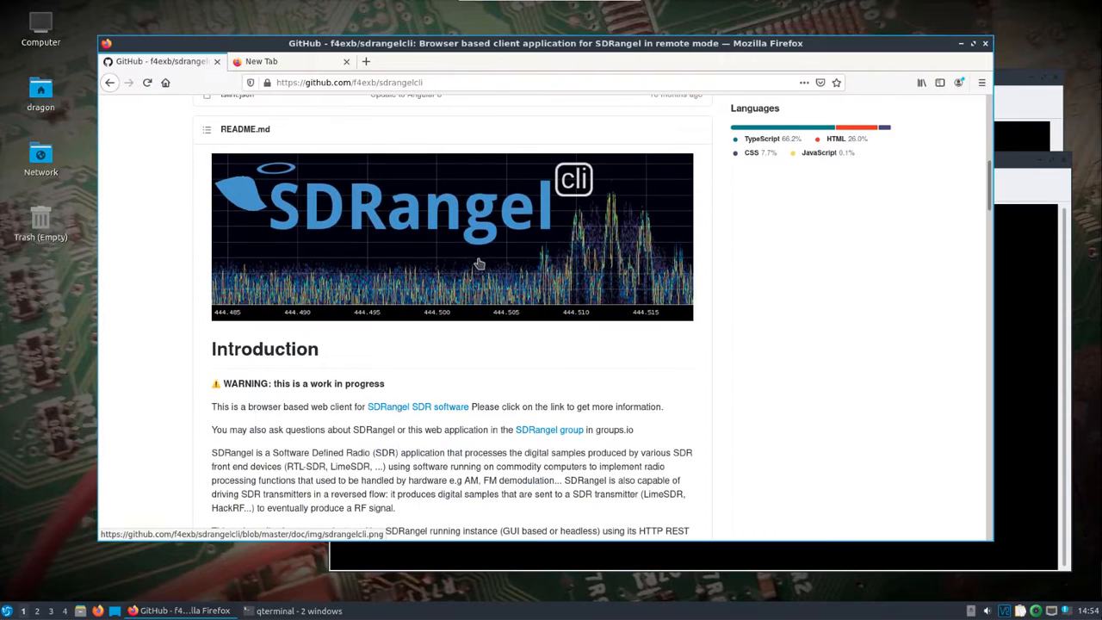
scroll(460, 290, "down", 4)
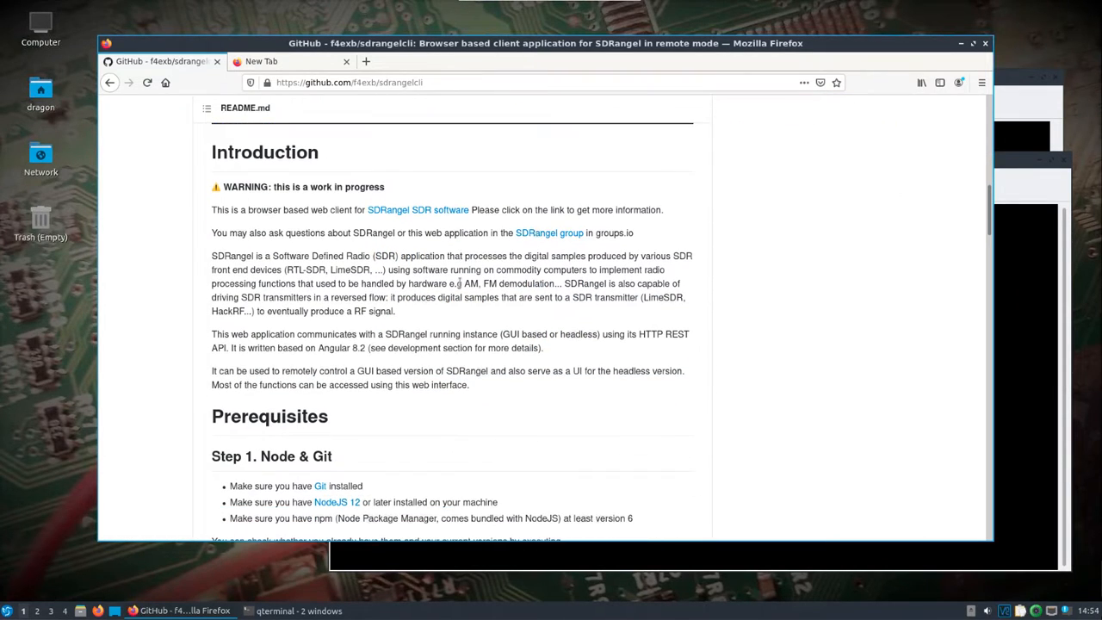
scroll(460, 289, "down", 5)
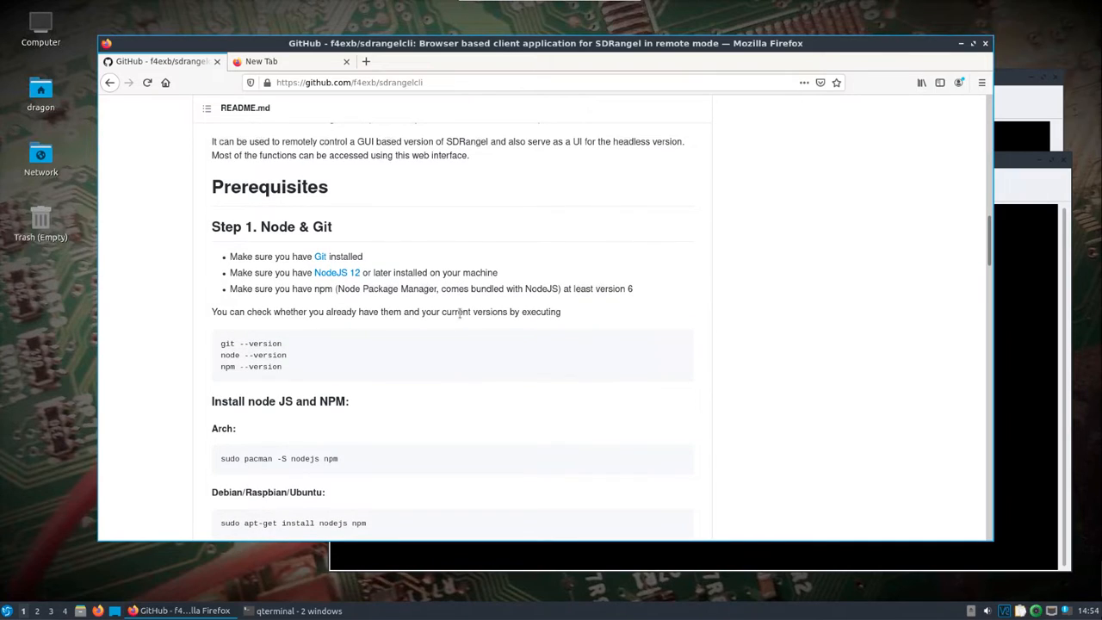
triple_click(314, 522)
right_click(314, 522)
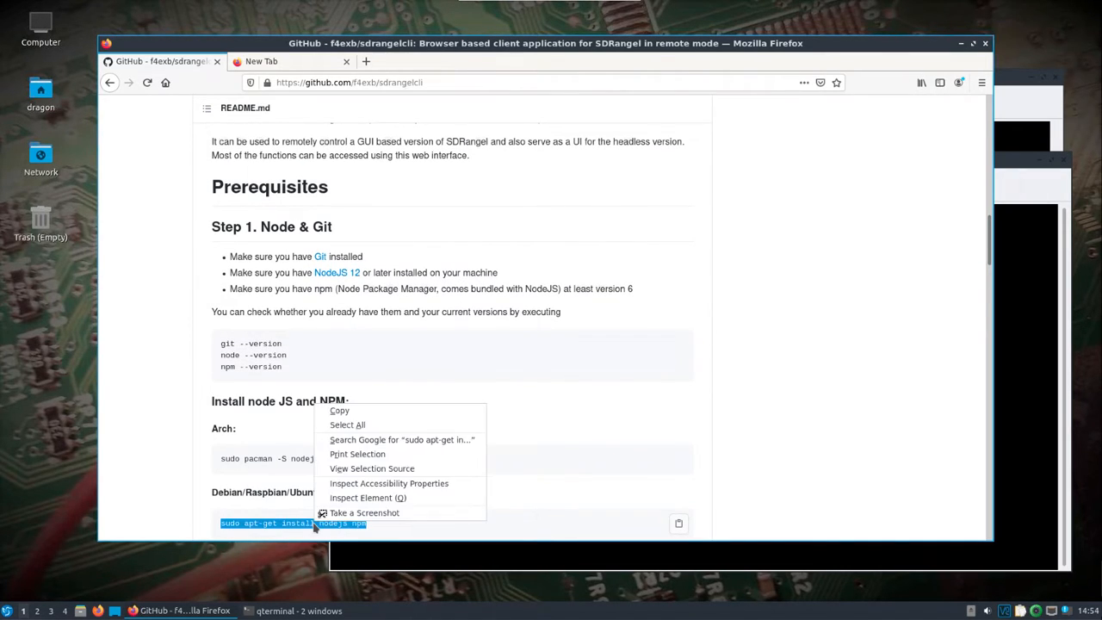
left_click(342, 411)
Run sudo apt-get install nodejs npm in the second SSH terminal
left_click(1020, 360)
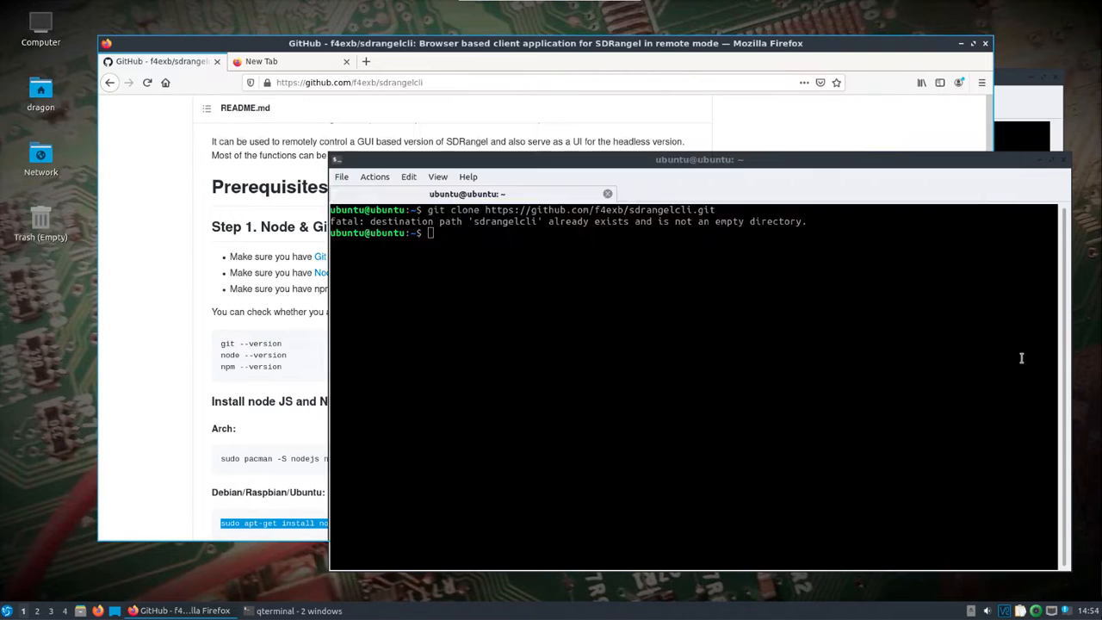
right_click(493, 284)
left_click(511, 302)
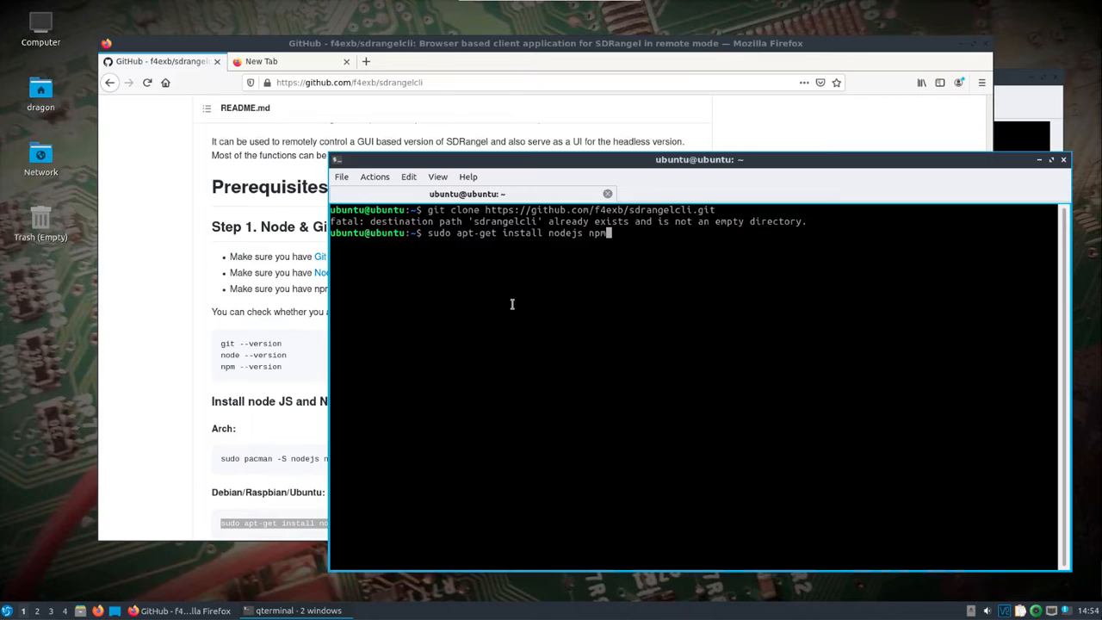
key("Return")
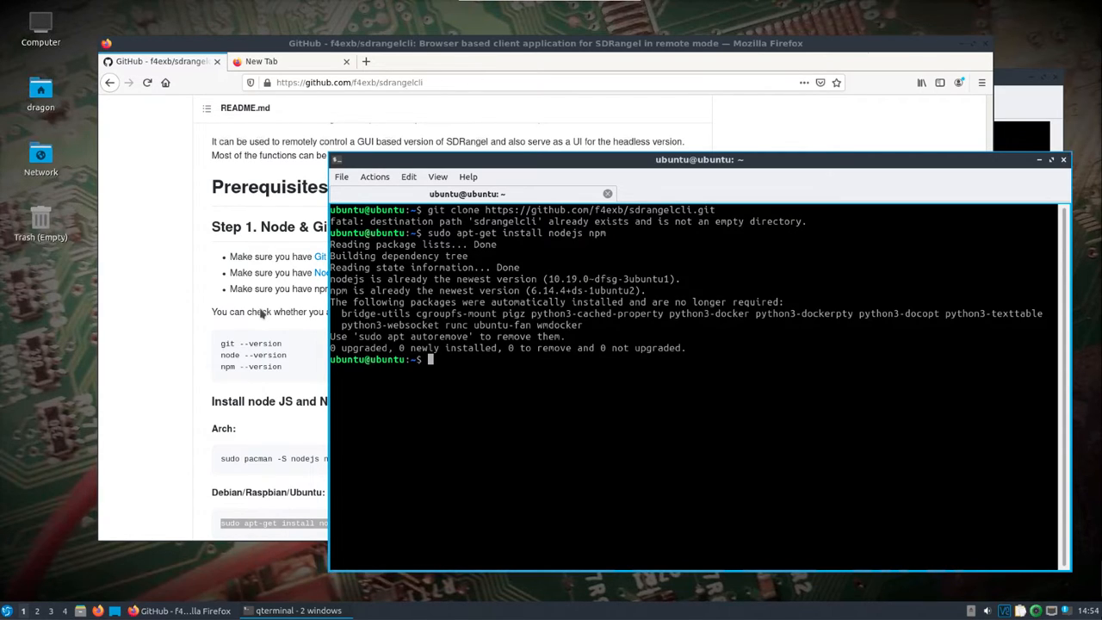
left_click(158, 330)
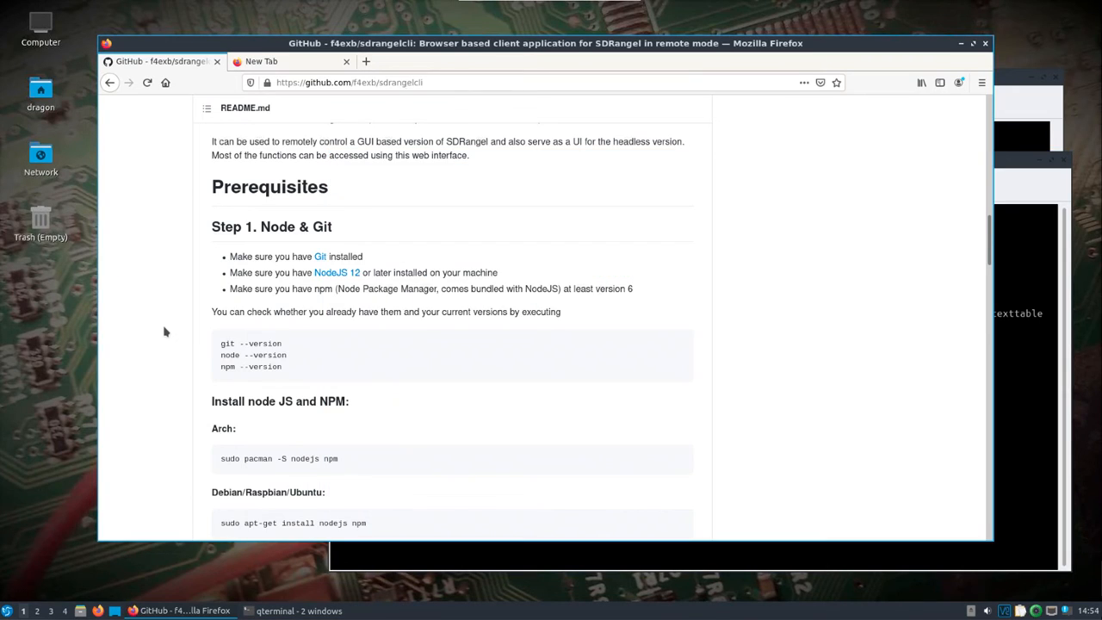
scroll(163, 331, "up", 1)
scroll(165, 331, "down", 5)
scroll(166, 332, "down", 6)
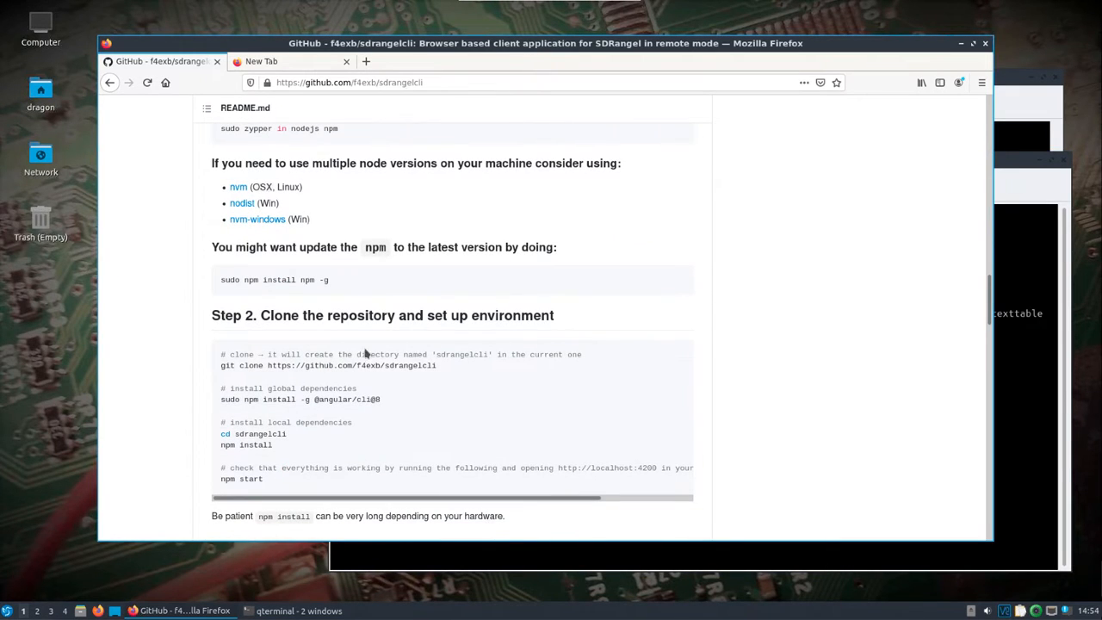
mouse_move(990, 295)
left_mouse_down()
mouse_move(994, 265)
mouse_move(994, 285)
left_mouse_up()
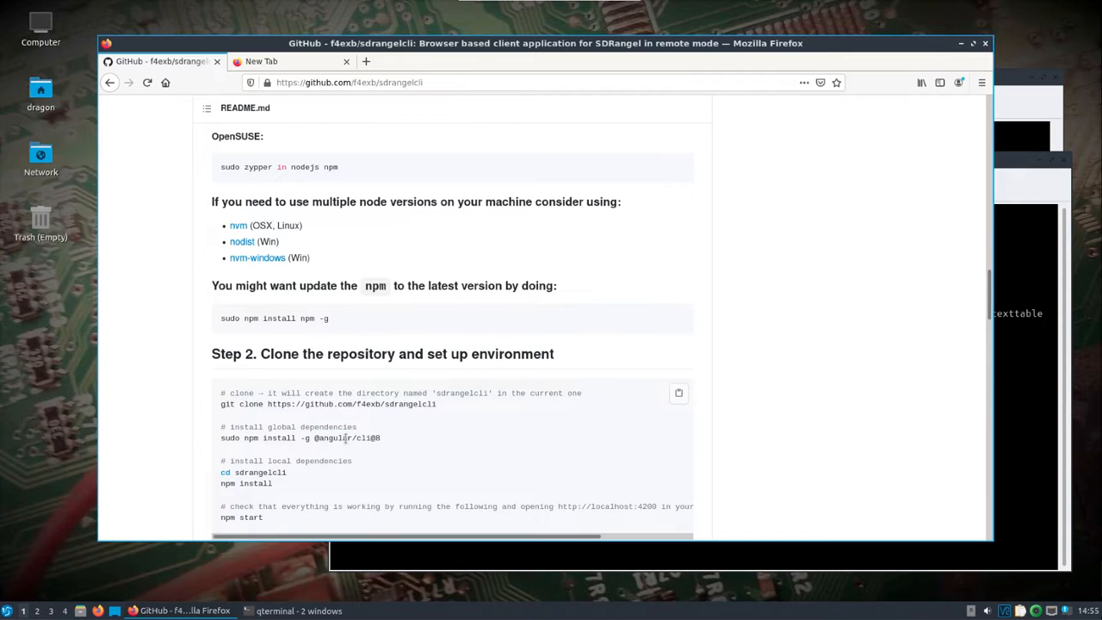
left_click_drag(989, 302, 989, 313)
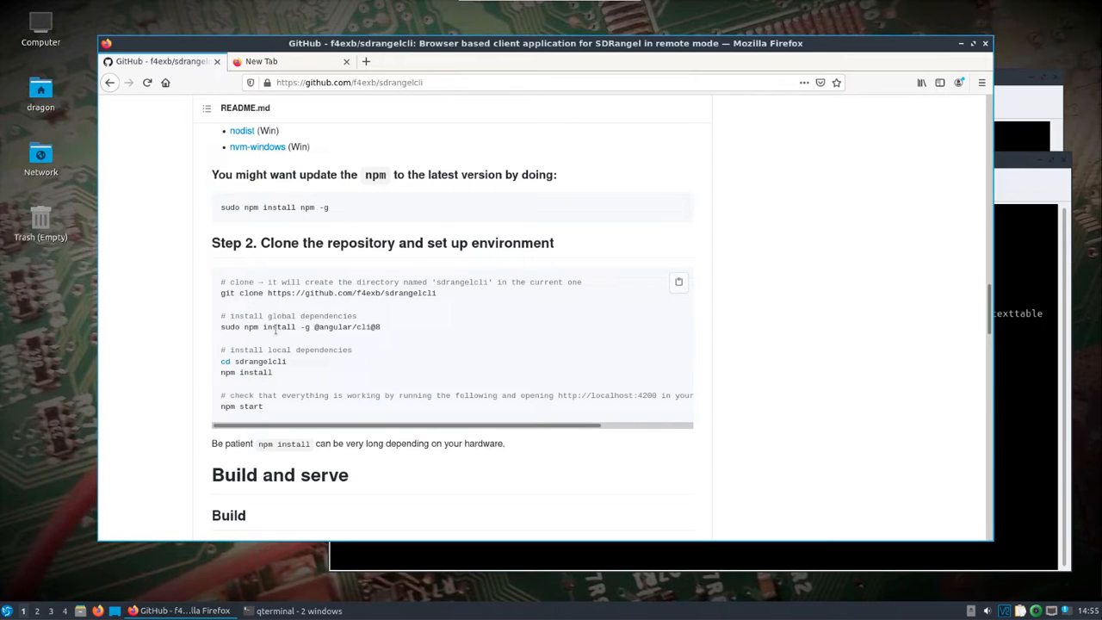
double_click(331, 327)
left_click(332, 327)
triple_click(332, 327)
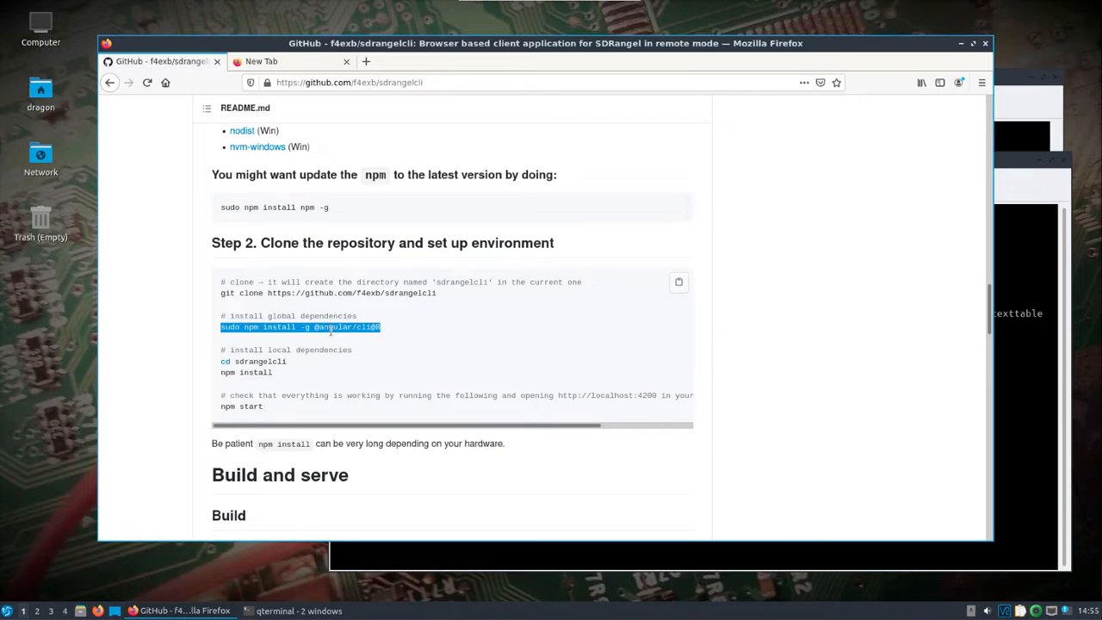
right_click(333, 332)
left_click(349, 339)
left_click(994, 348)
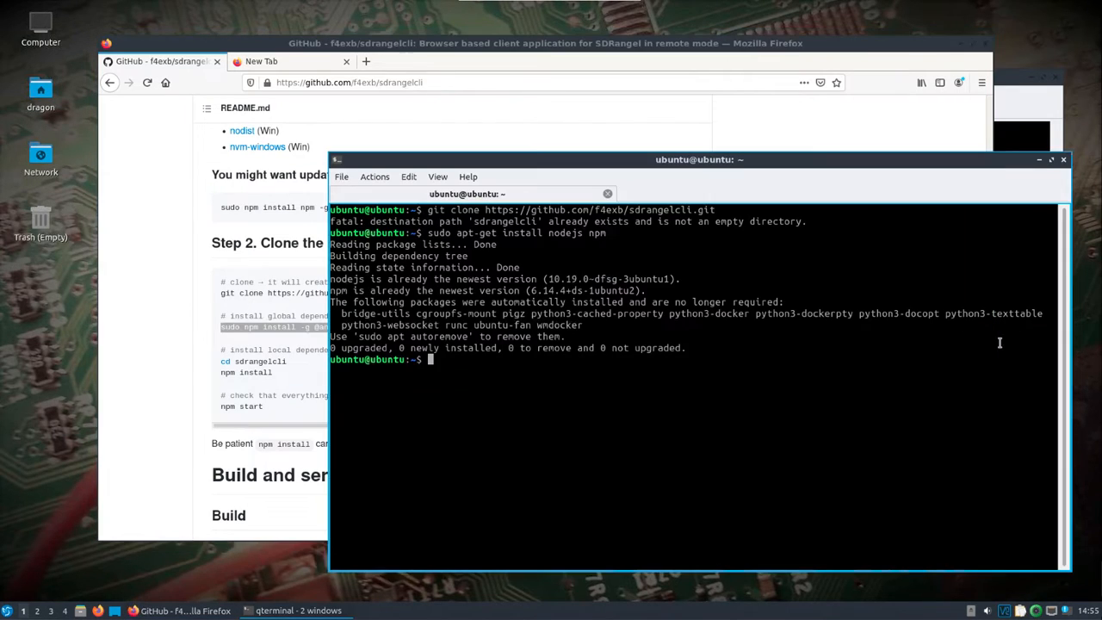
right_click(992, 350)
left_click(961, 365)
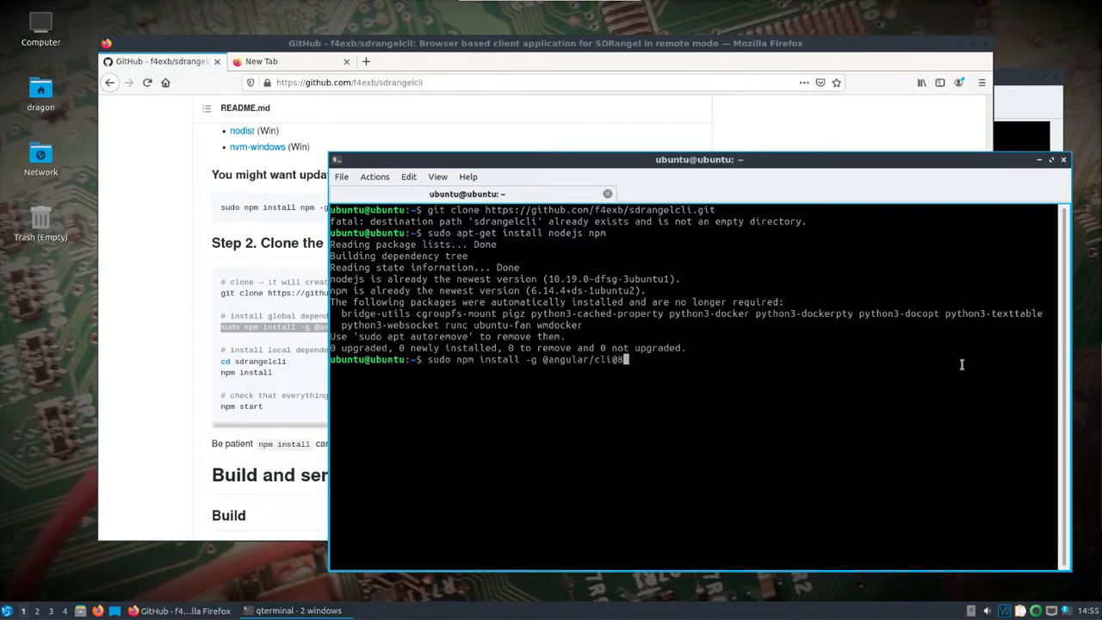
key("Return")
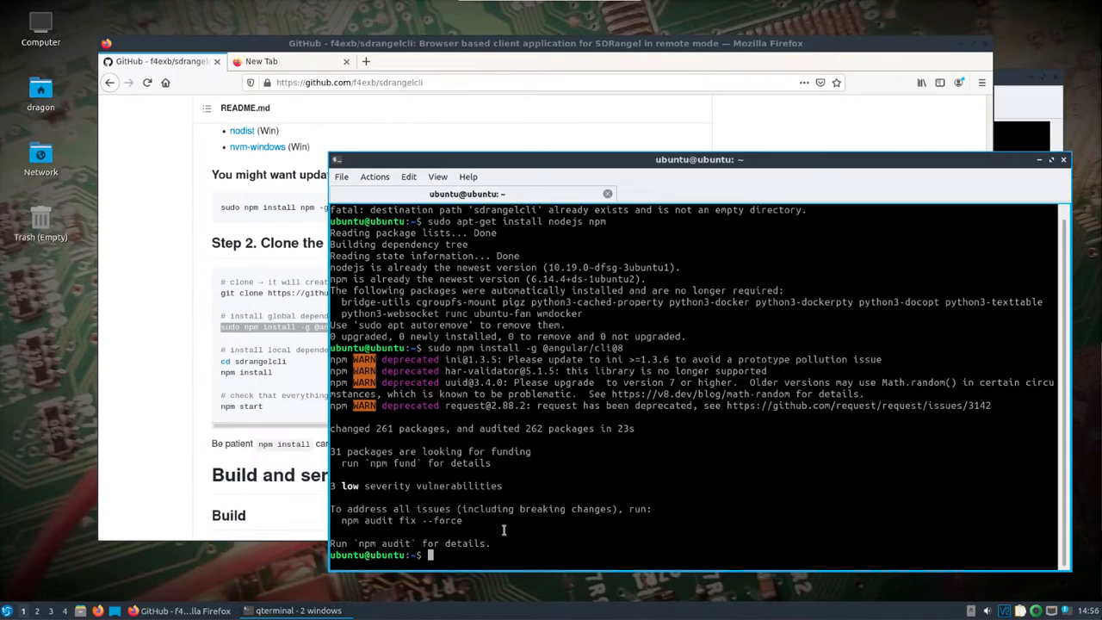
Change into the sdrangelcli directory in the remote home folder
type("cd sd")
key("Tab")
key("Return")
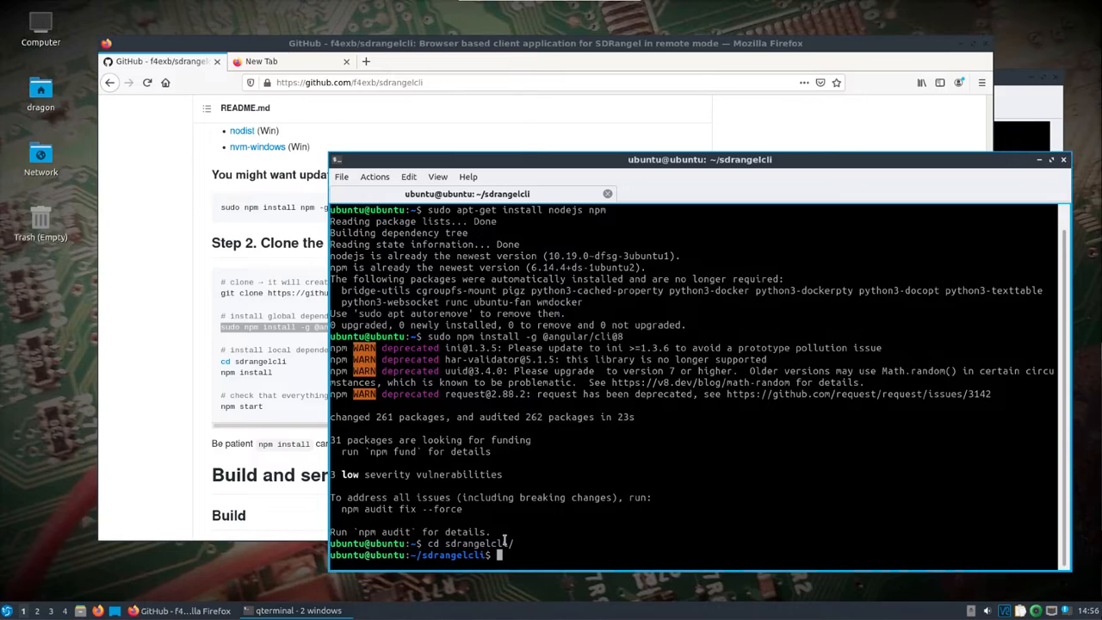
type("npm install")
key("BackSpace")
key("BackSpace")
key("BackSpace")
key("BackSpace")
key("BackSpace")
key("BackSpace")
key("BackSpace")
key("BackSpace")
key("BackSpace")
key("BackSpace")
key("BackSpace")
Consult the README's Build and serve section, and run npm start in the remote sdrangelcli directory
left_click(207, 400)
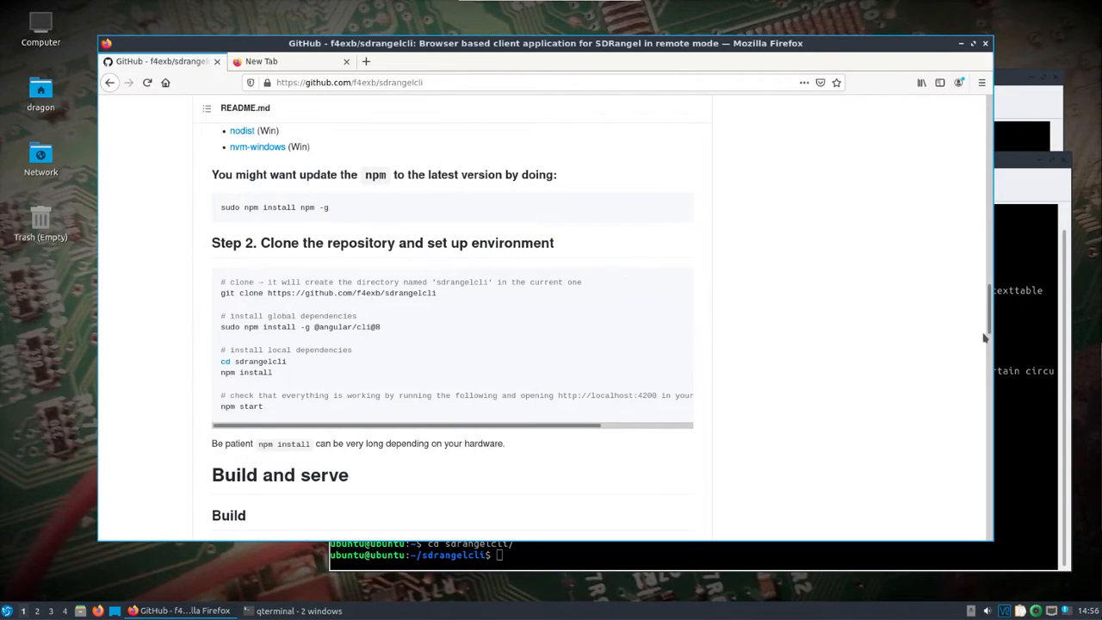
scroll(988, 327, "down", 1)
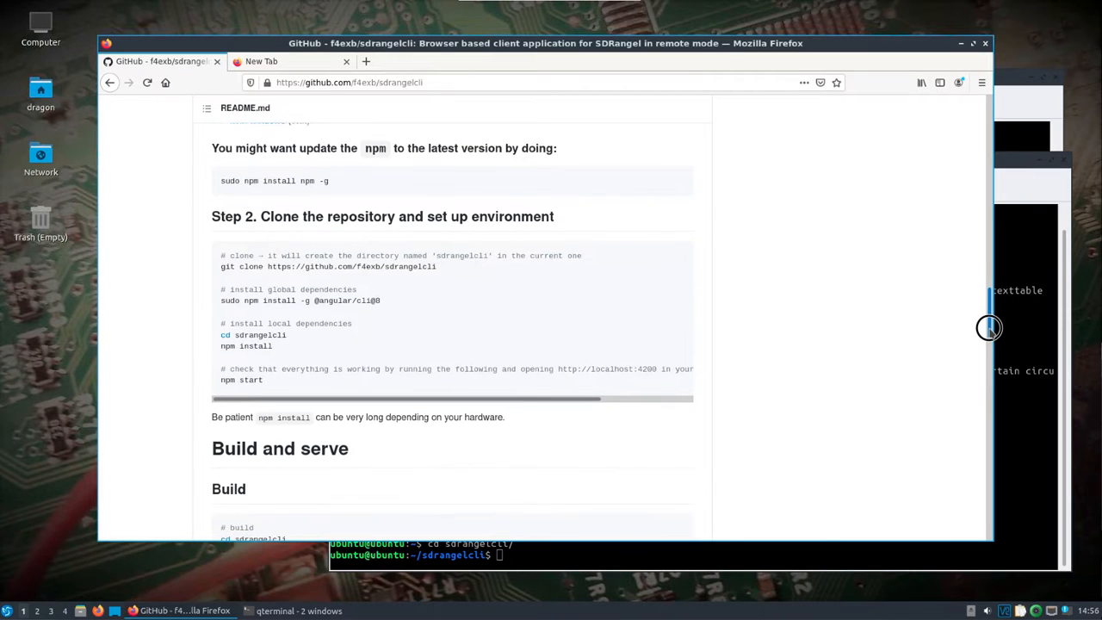
left_click_drag(988, 327, 989, 354)
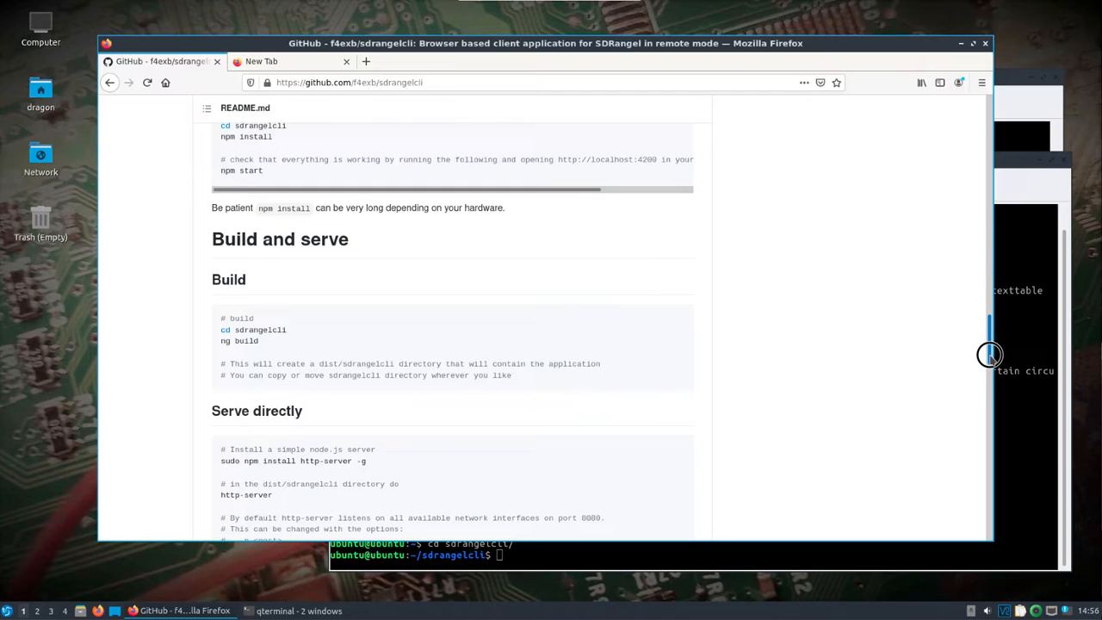
left_click_drag(988, 353, 987, 346)
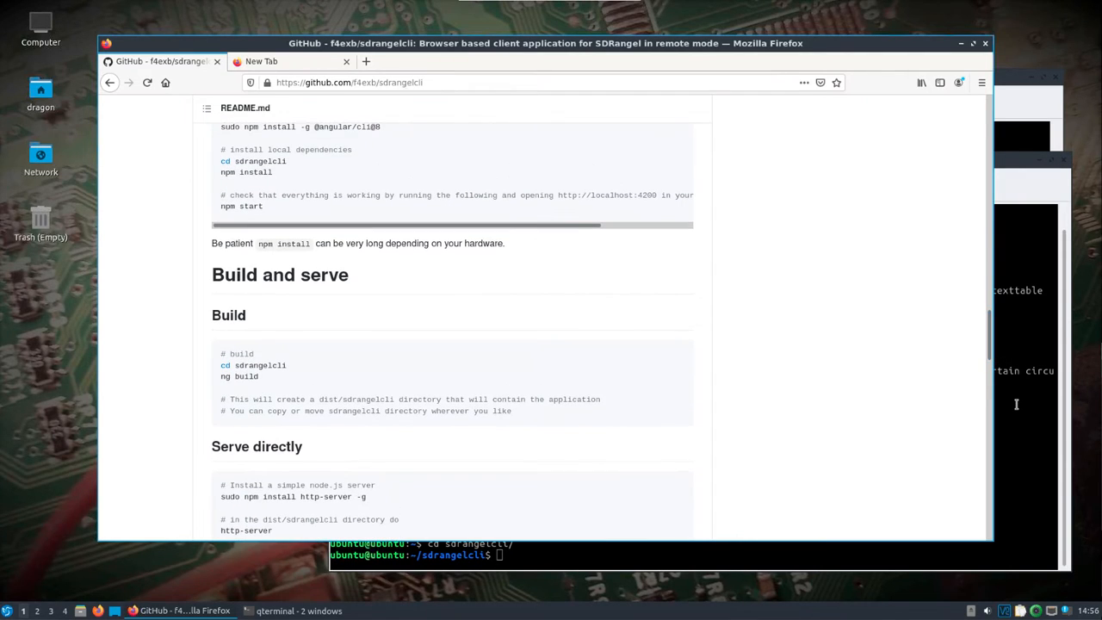
left_click(1001, 405)
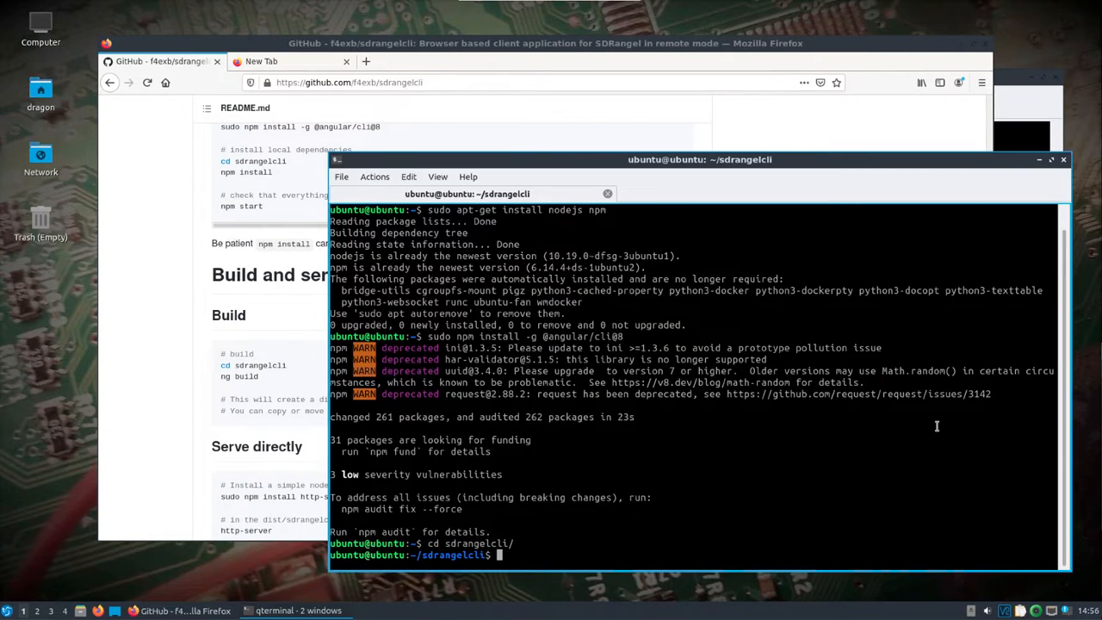
type("npm start")
key("Return")
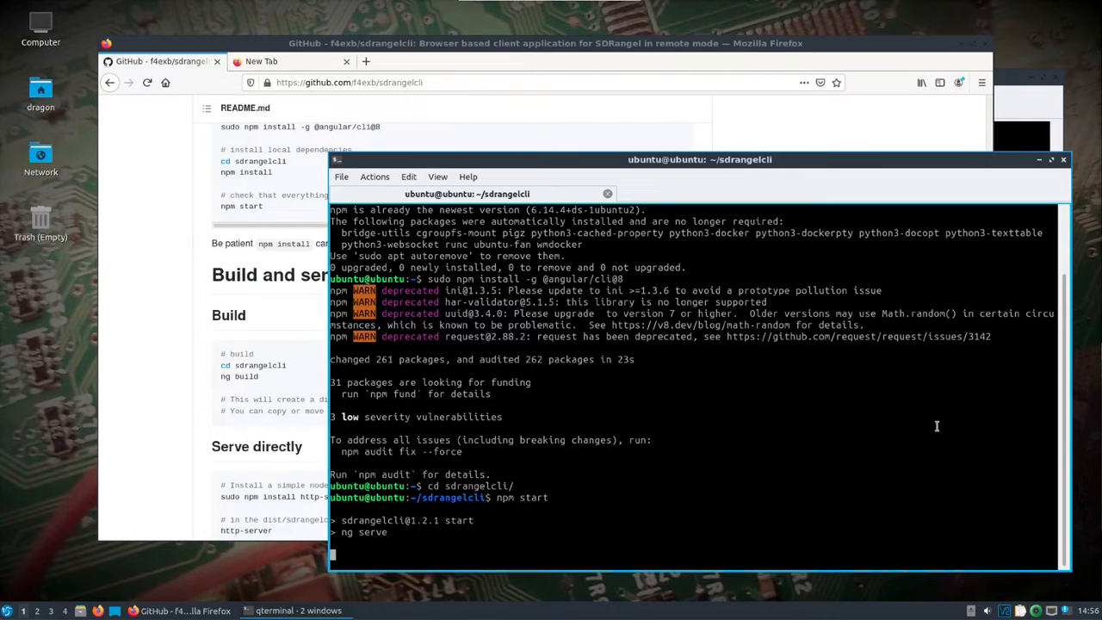
Shift the terminal window slightly aside and launch SDRangel (6.12.1) on the local desktop
left_click_drag(675, 161, 692, 162)
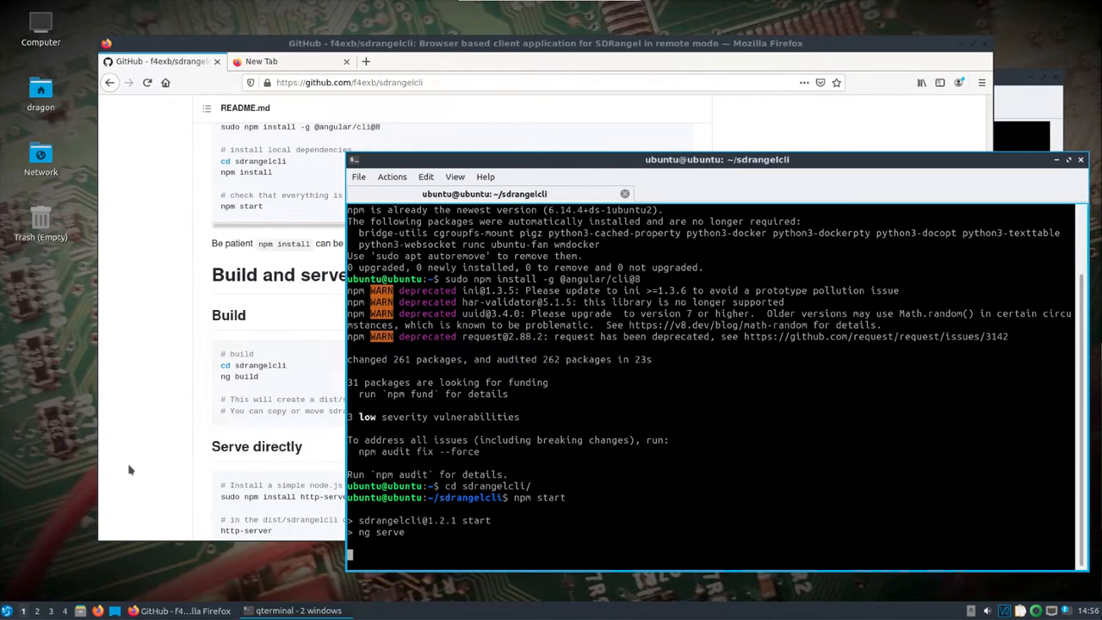
left_click(10, 608)
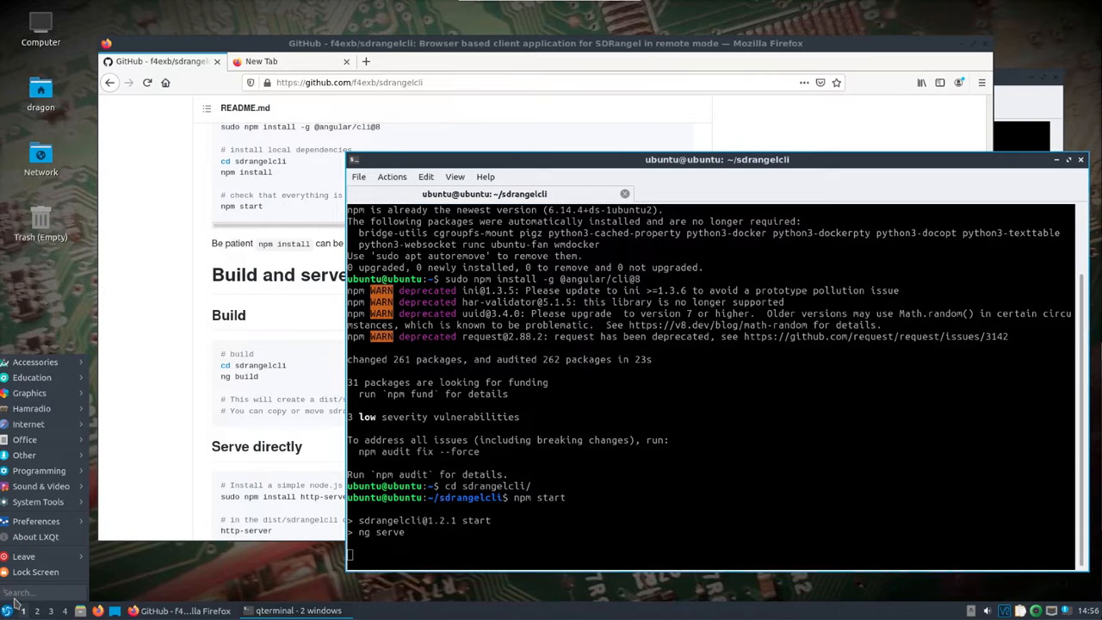
mouse_move(49, 411)
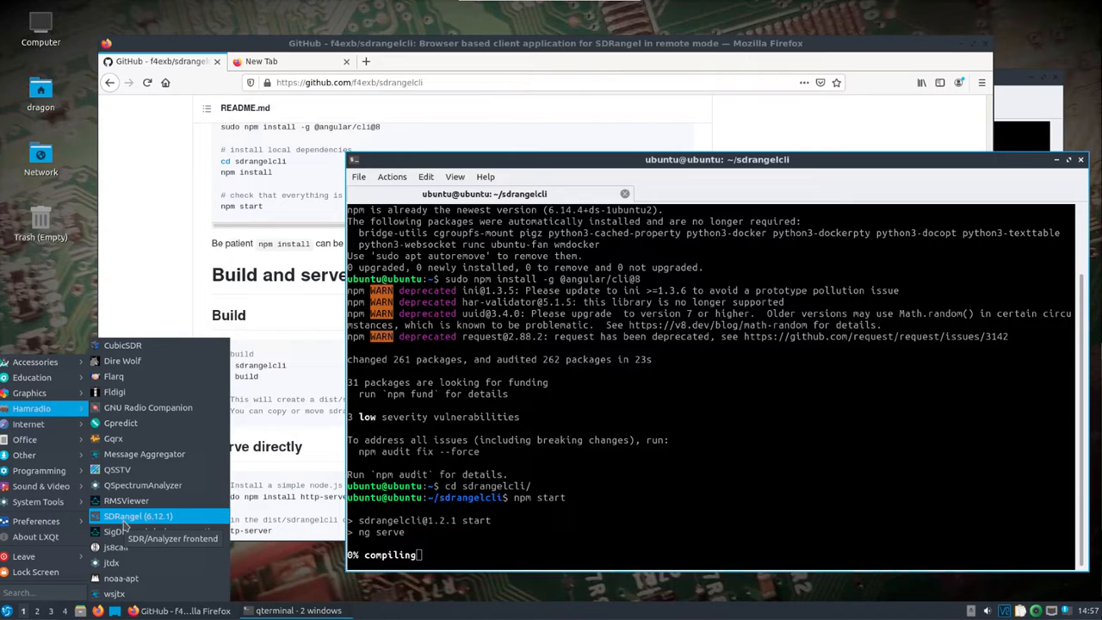
mouse_move(62, 463)
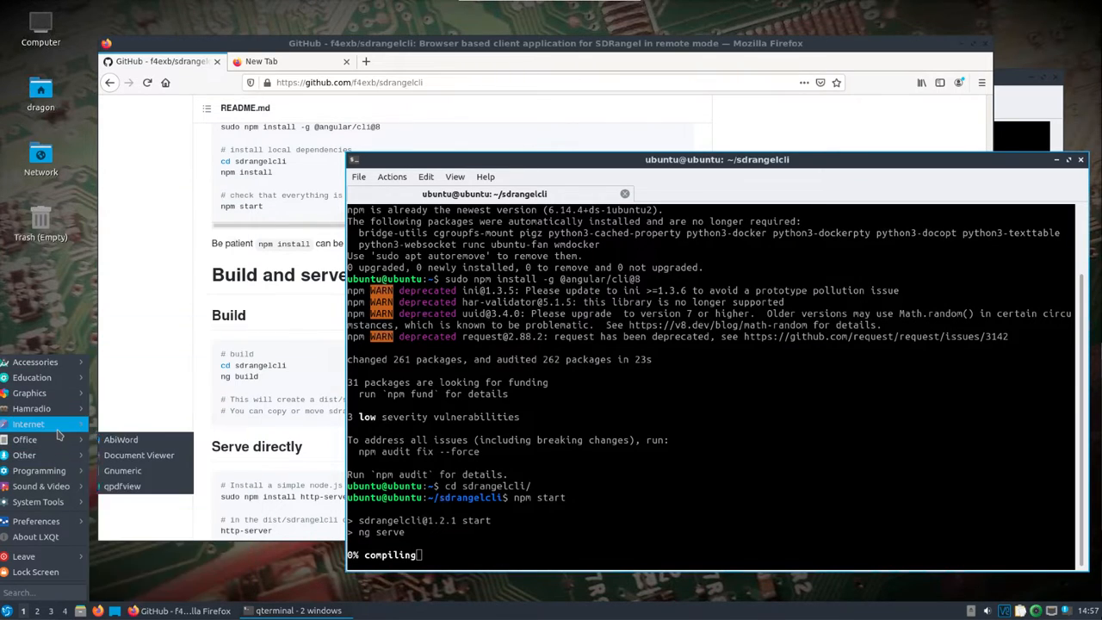
mouse_move(58, 430)
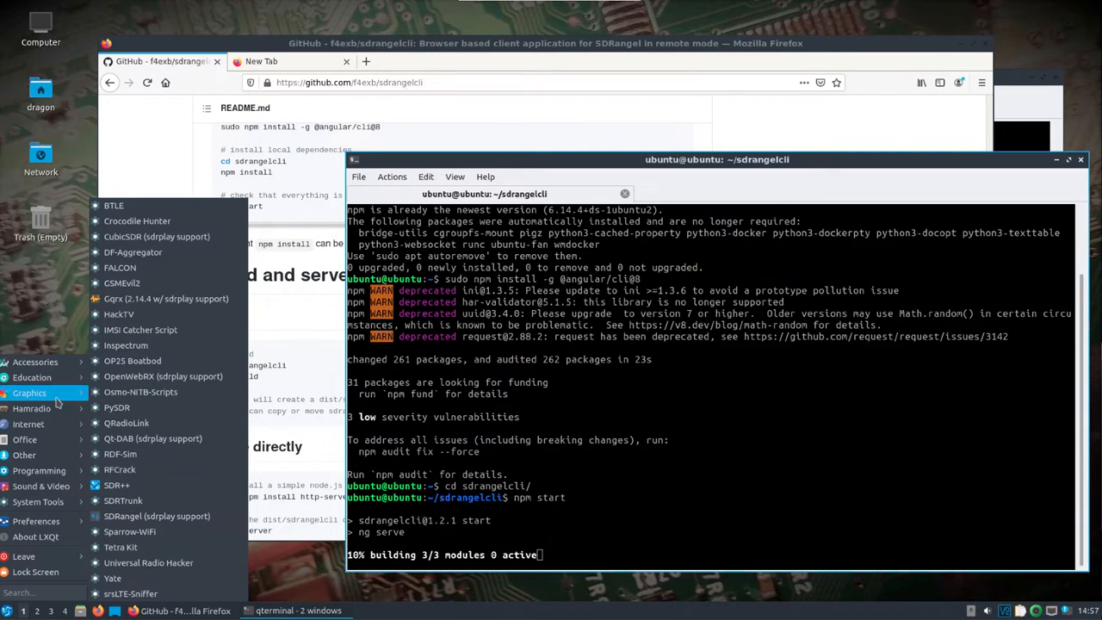
mouse_move(50, 410)
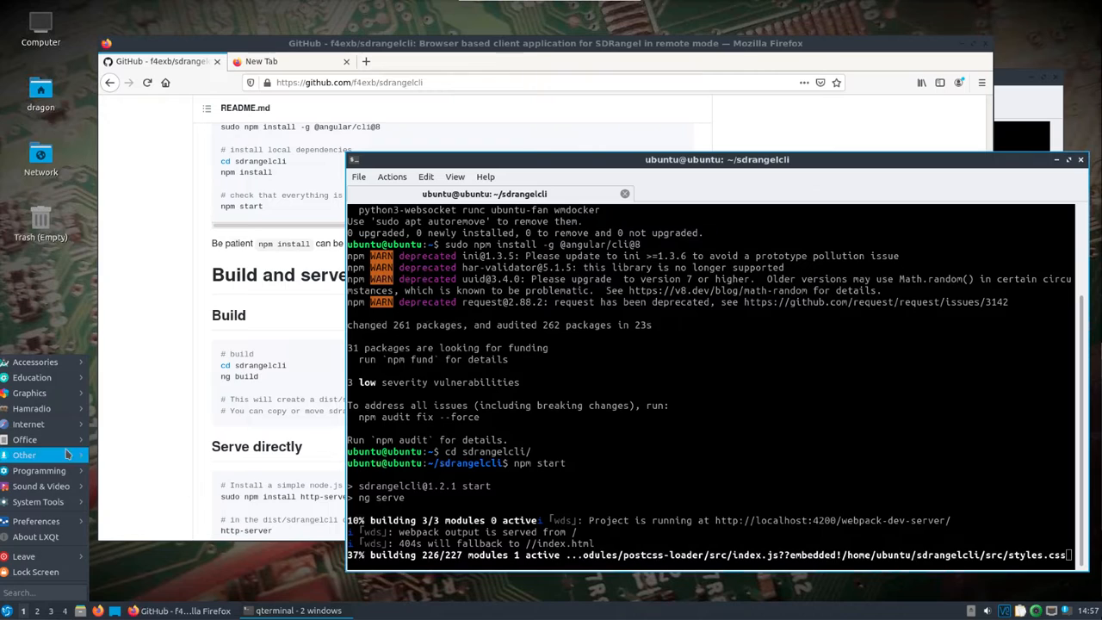
mouse_move(48, 448)
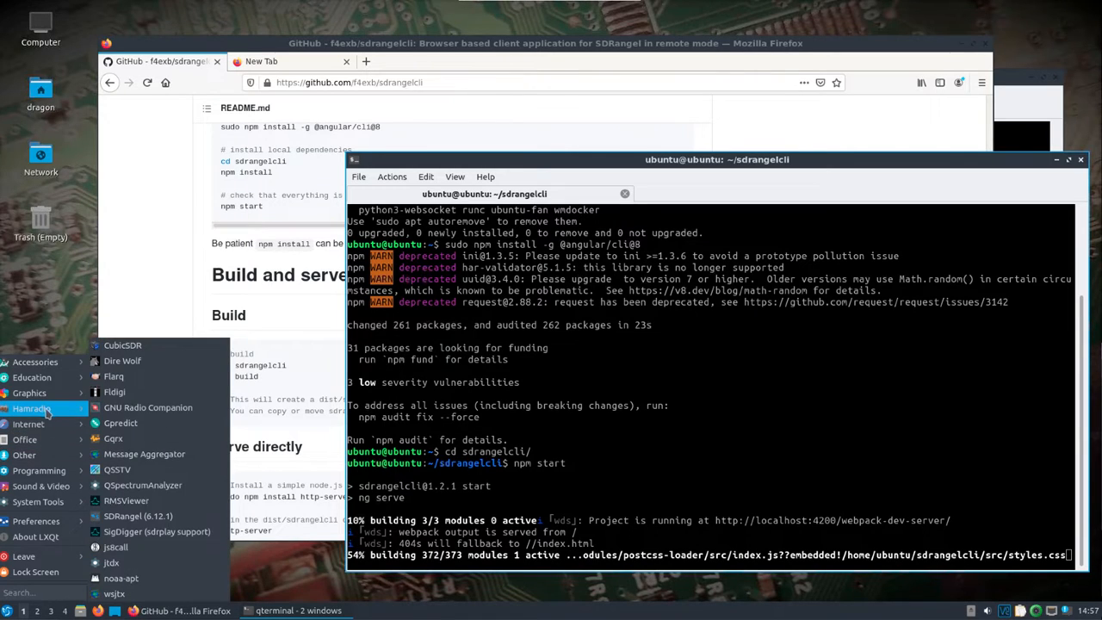
left_click(156, 515)
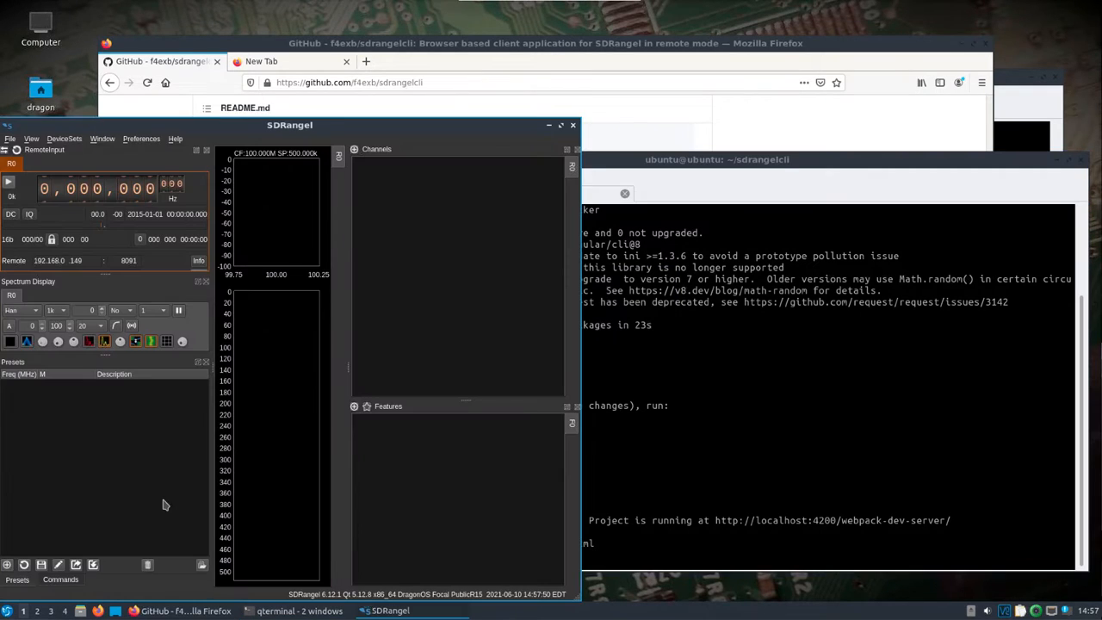
Reposition and widen the SDRangel window, and bring the sdrangelcli terminal back to the front
left_click_drag(162, 124, 174, 37)
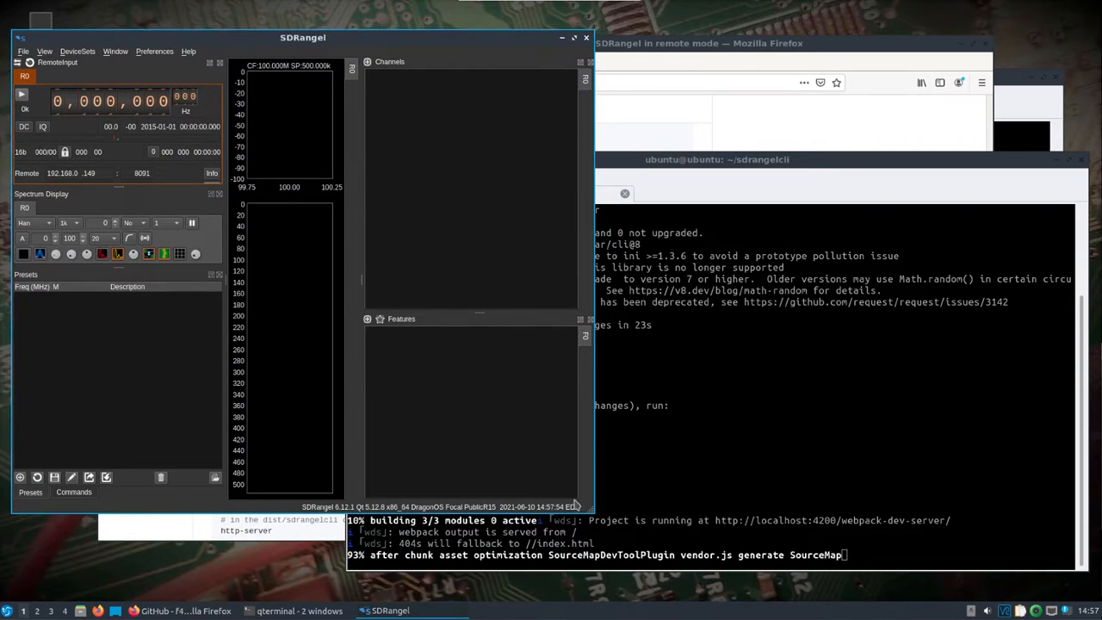
left_click_drag(588, 507, 886, 521)
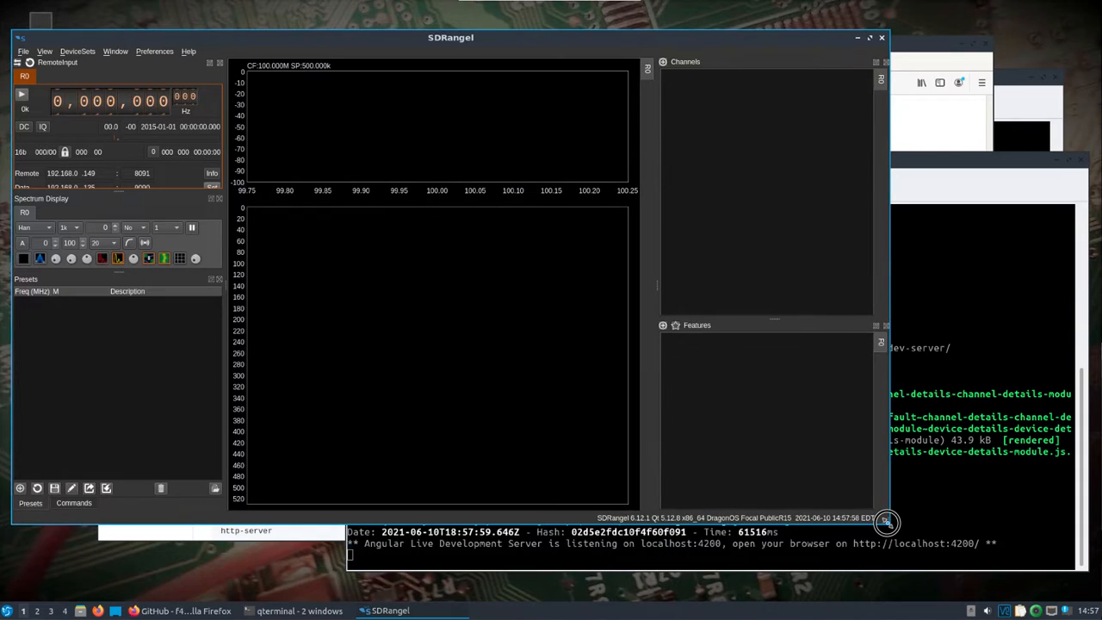
left_click(965, 495)
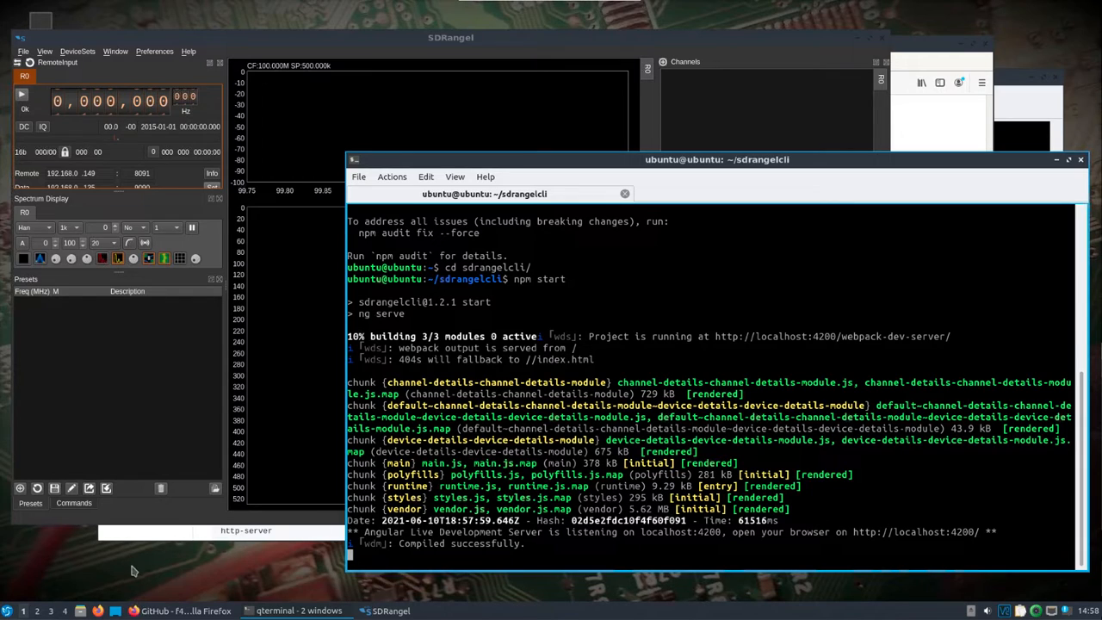
Open a new Firefox window and try to load 192.168.0.149:4200
left_click(97, 610)
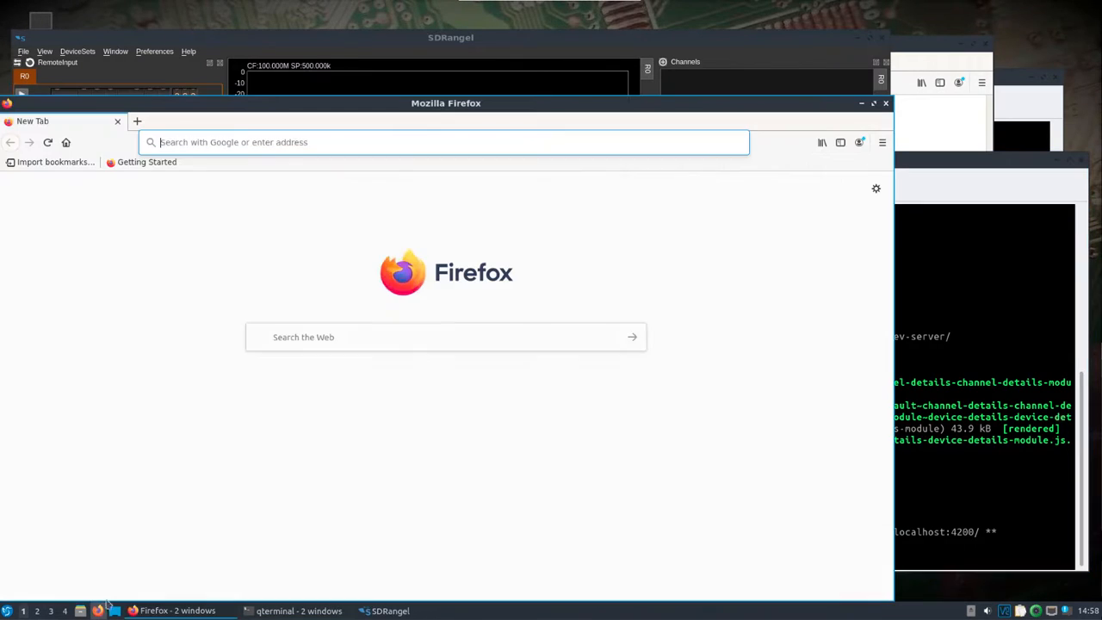
left_click_drag(314, 103, 308, 87)
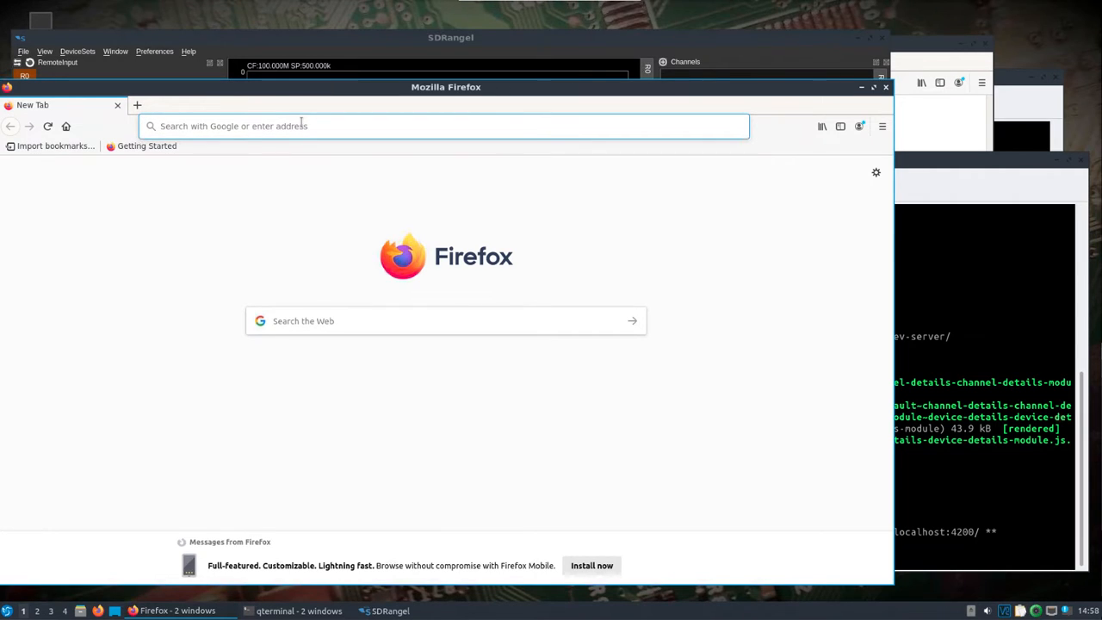
type("192.168.")
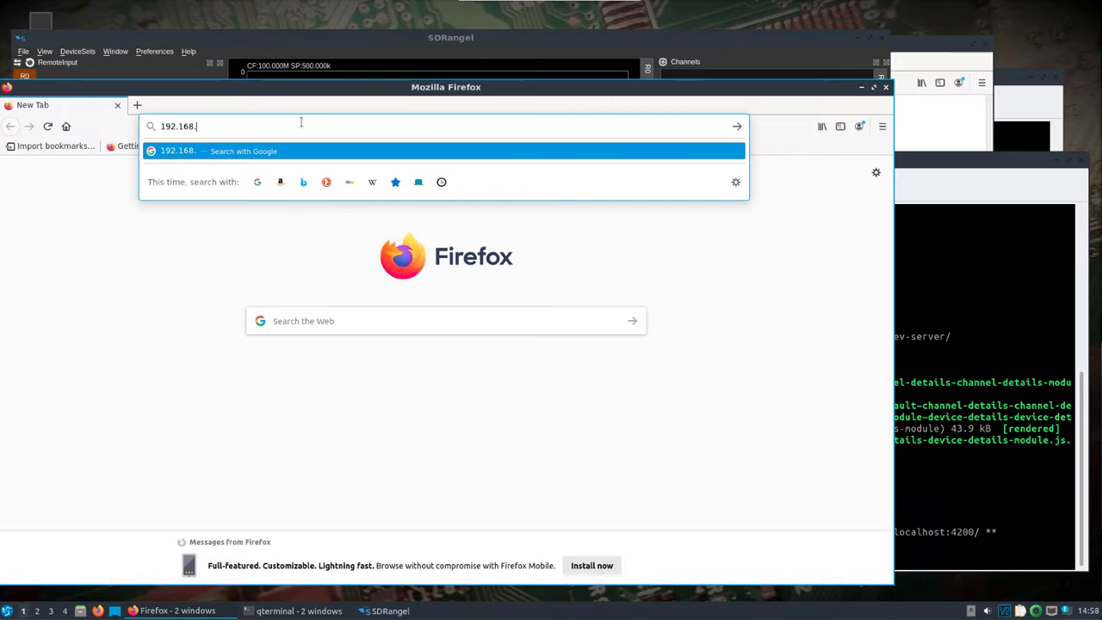
type("0.1")
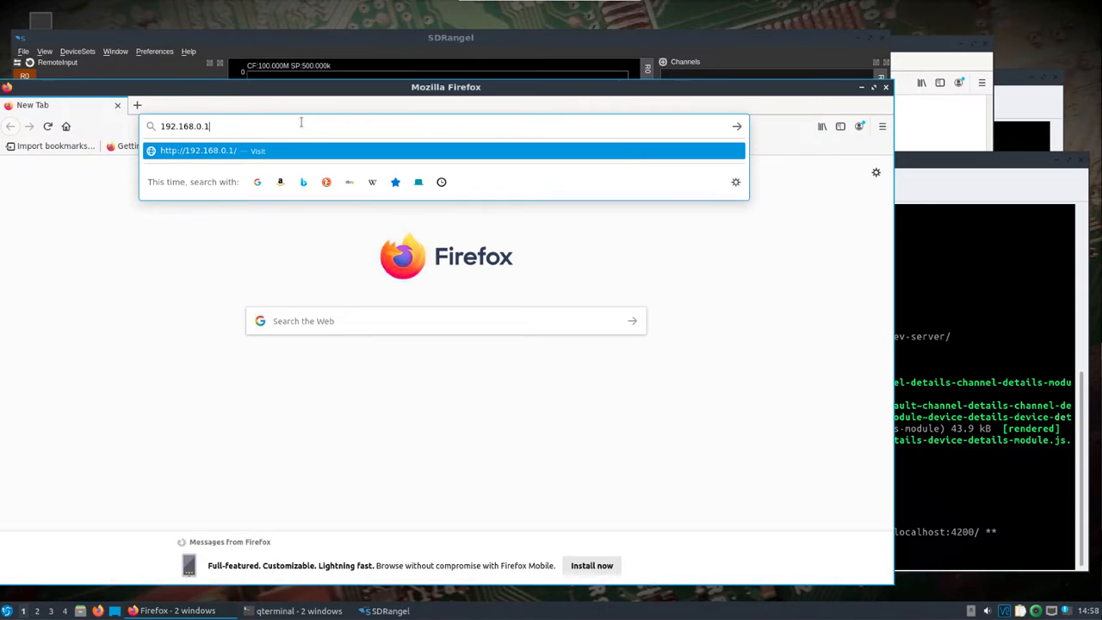
type("49:")
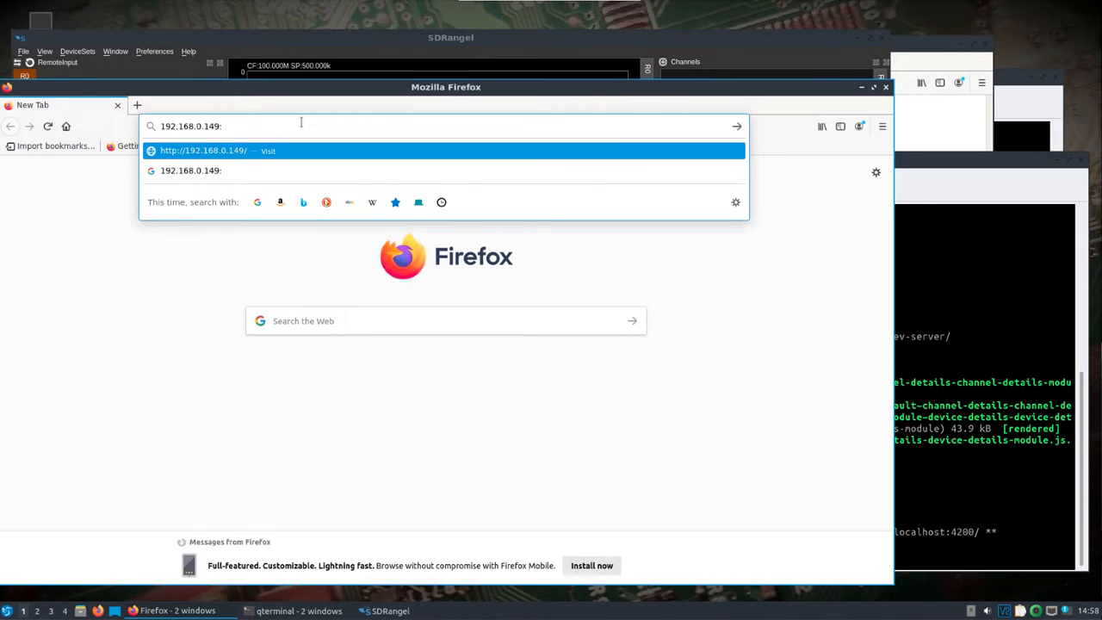
type("4200")
key("Return")
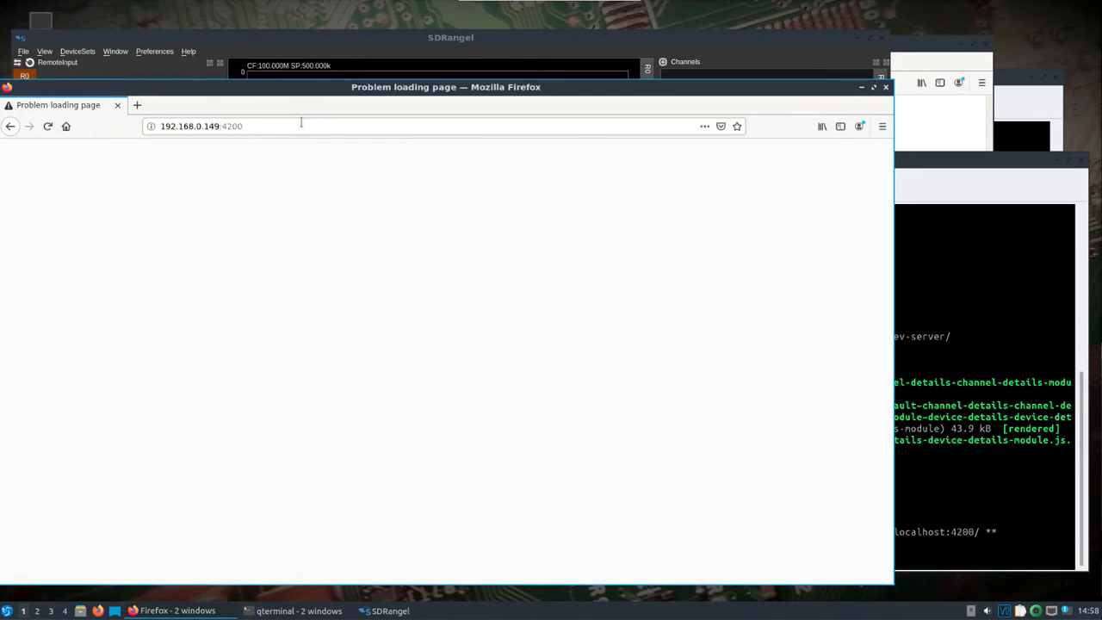
Check the development server's output in the terminal and minimize the new Firefox window
left_click(967, 368)
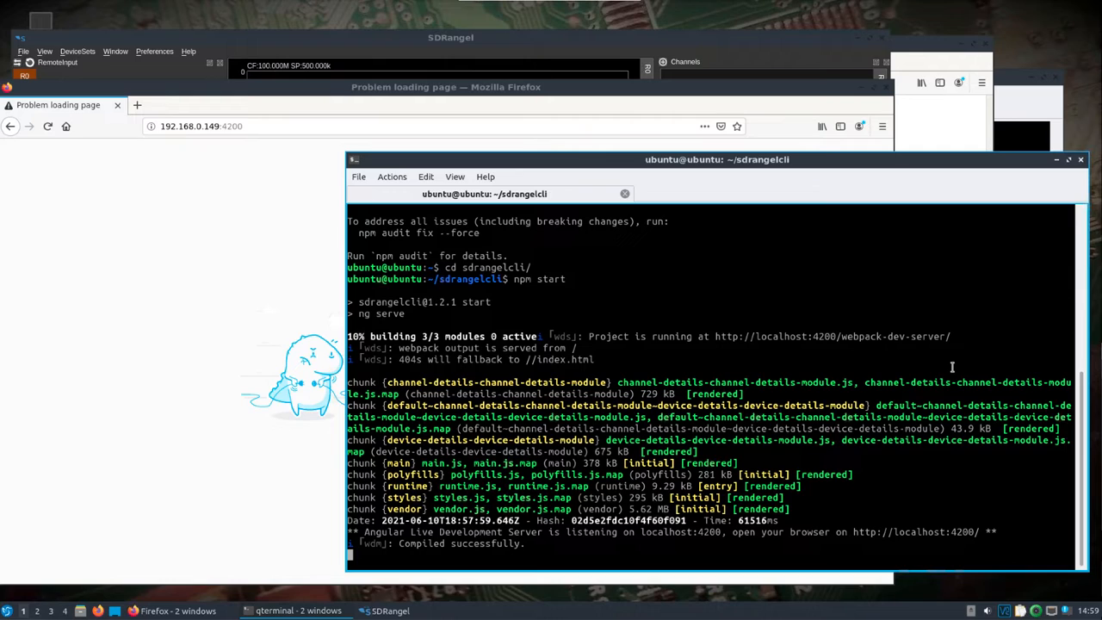
left_click(860, 91)
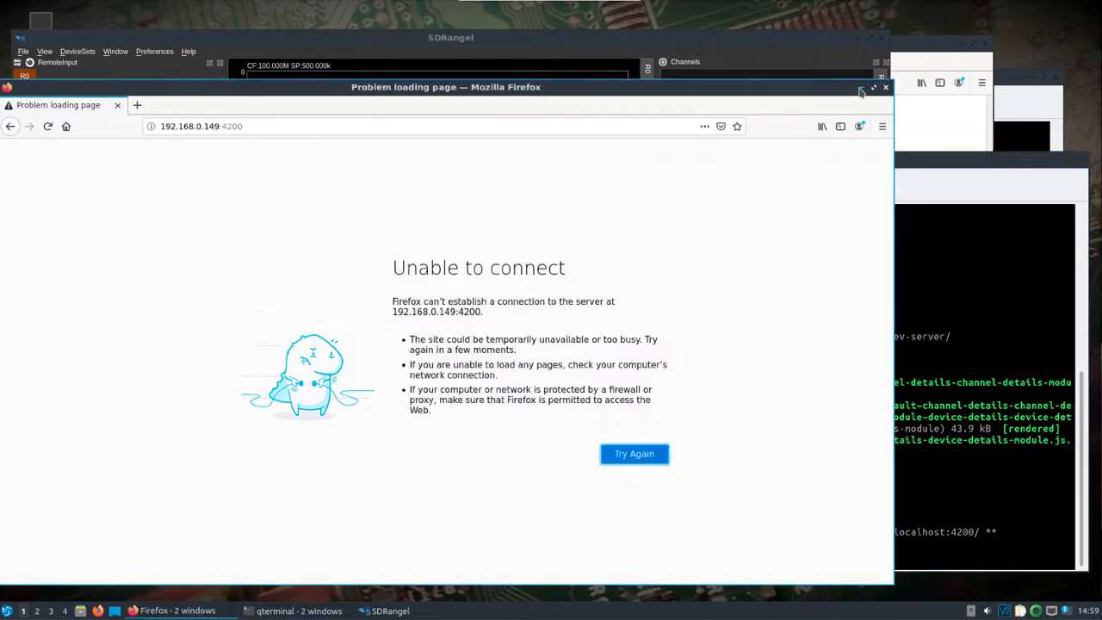
left_click(860, 92)
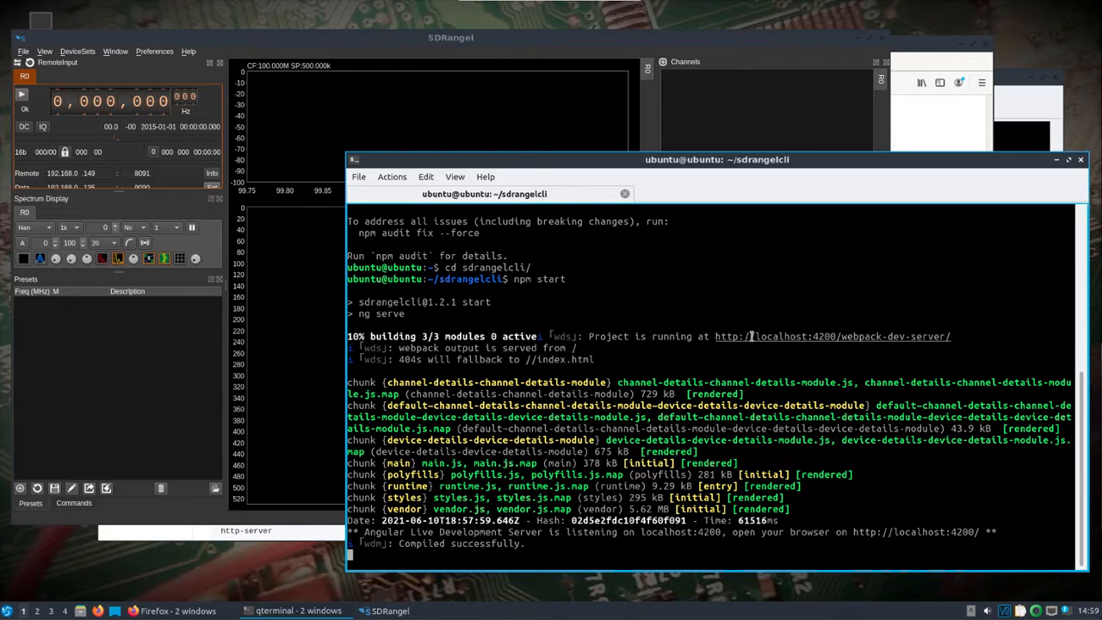
Review the Build and Serve directly instructions in the sdrangelcli README on GitHub
left_click(190, 536)
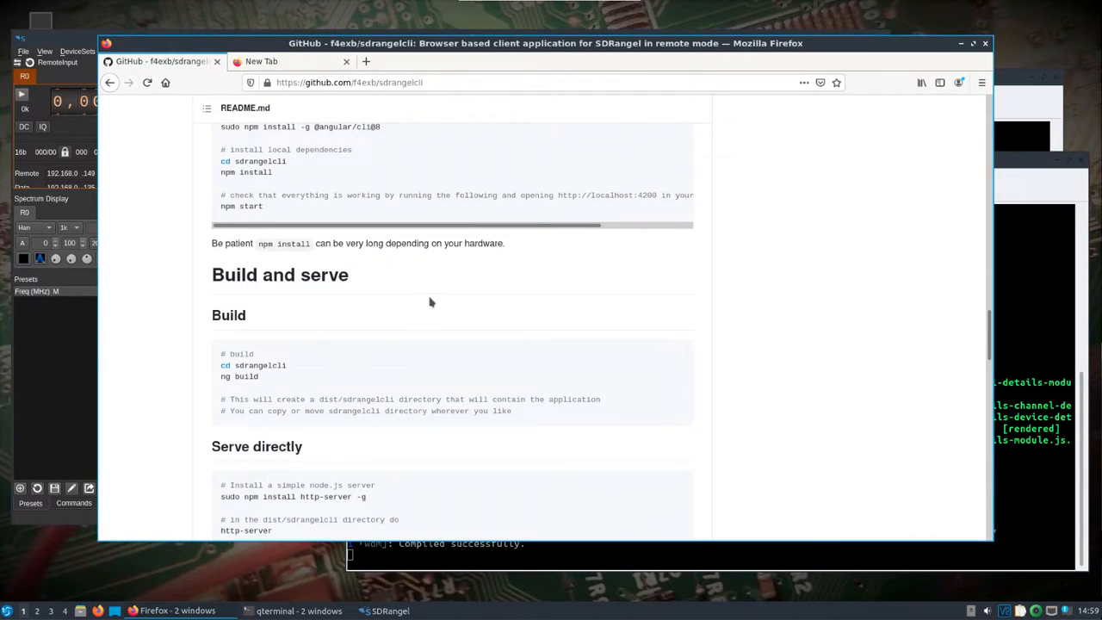
scroll(431, 301, "up", 1)
scroll(431, 301, "up", 2)
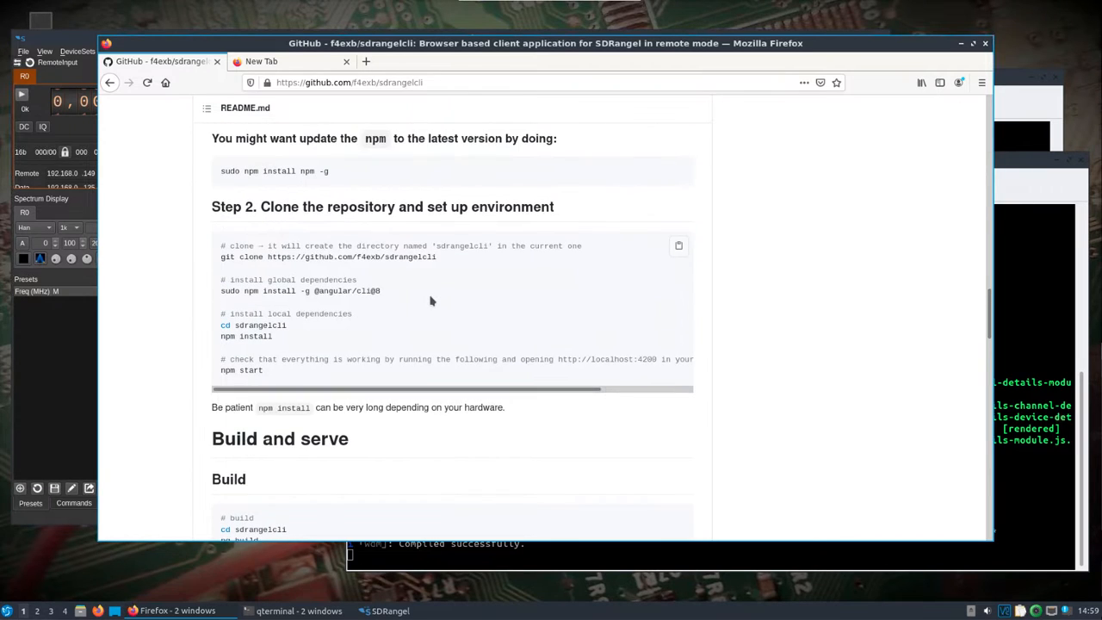
scroll(431, 301, "down", 3)
scroll(431, 301, "down", 1)
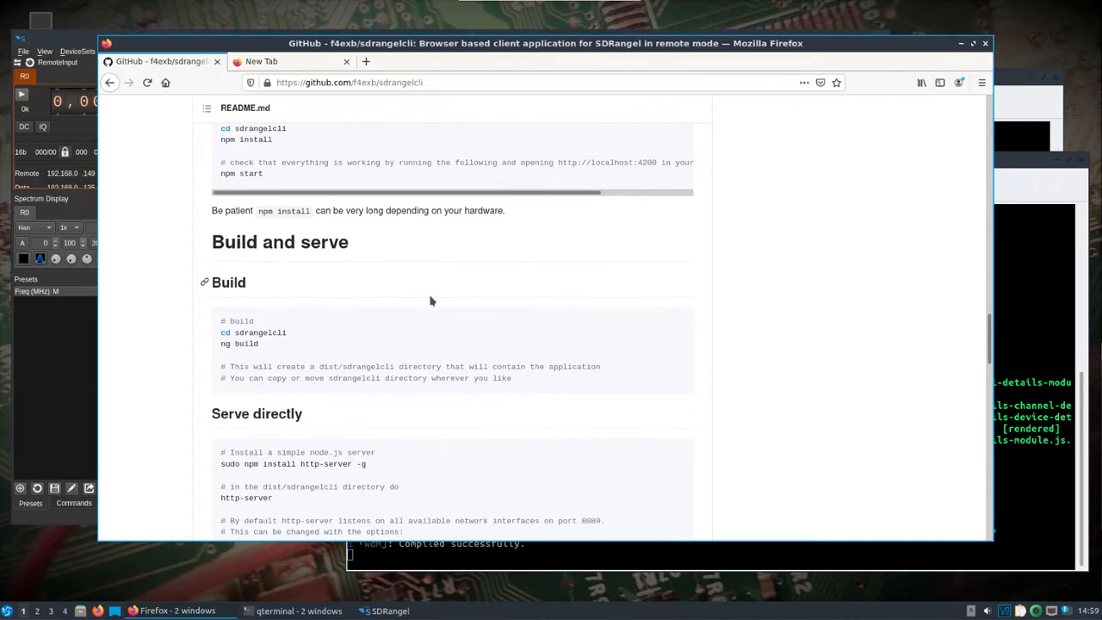
scroll(431, 300, "down", 3)
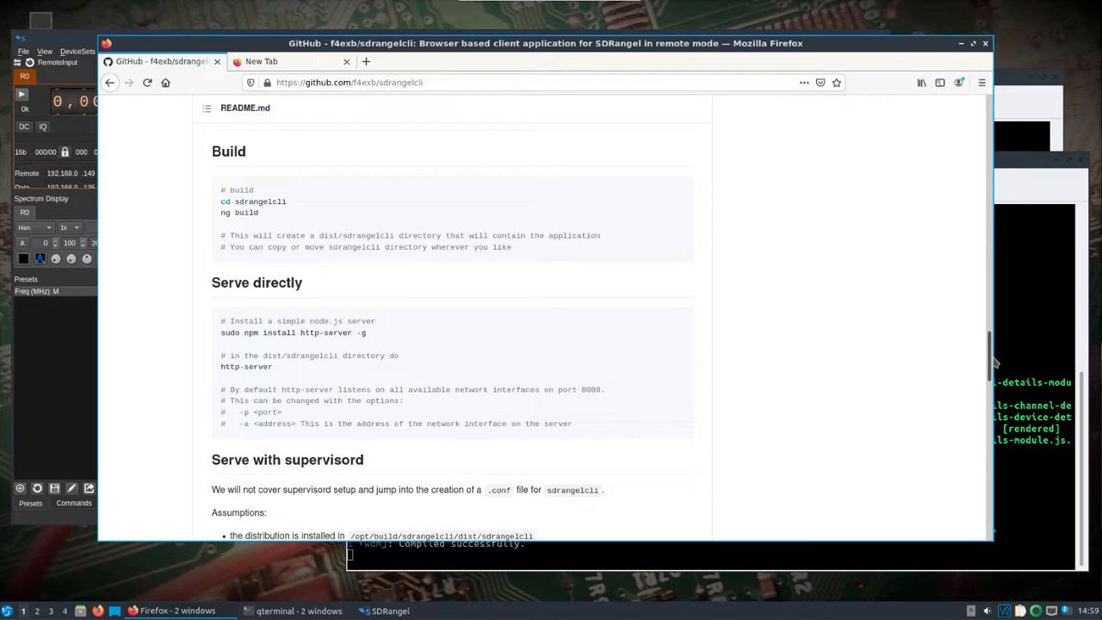
left_click_drag(990, 356, 987, 328)
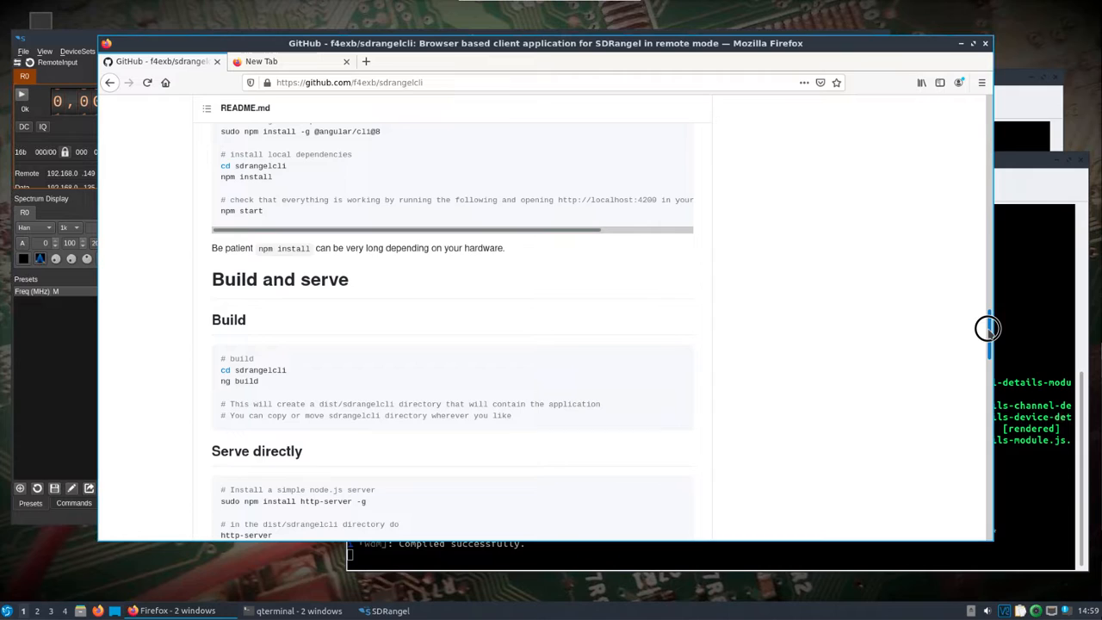
Stop the running Angular development server in the sdrangelcli terminal and build the client with ng build
left_click(1042, 371)
key("ctrl+c")
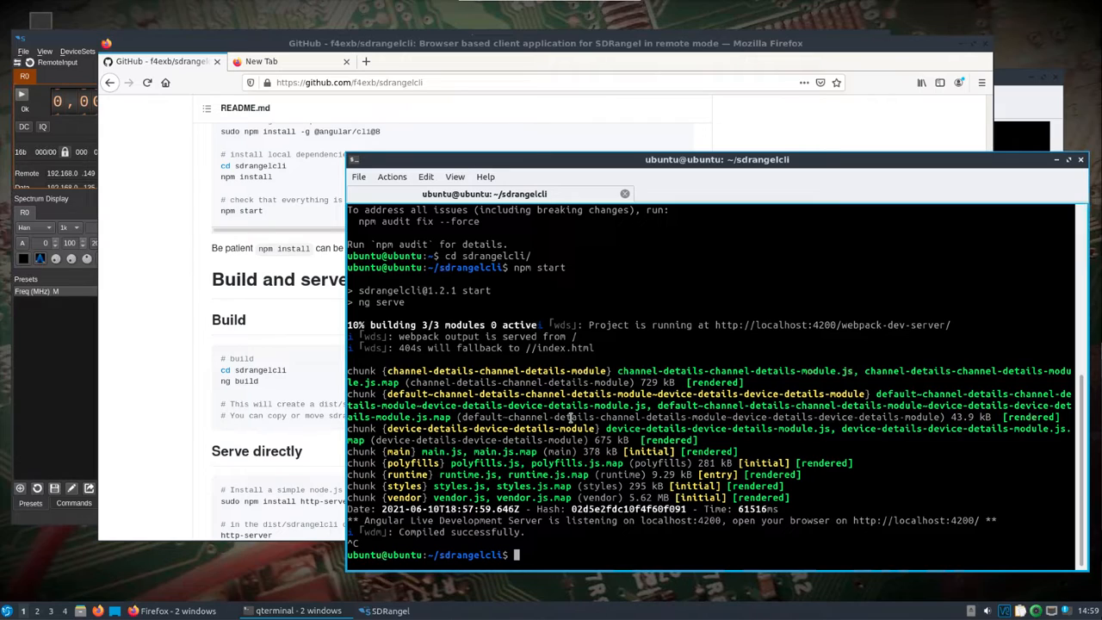
type("ng b")
key("BackSpace")
key("BackSpace")
type("build")
key("Return")
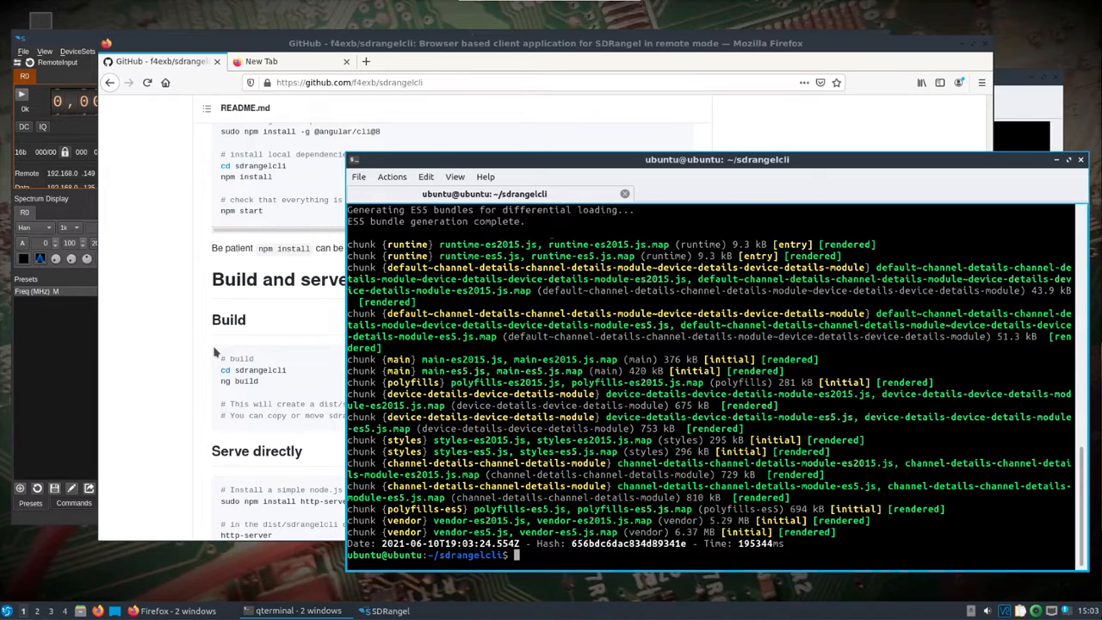
Copy the node.js server install command from the README and run sudo npm install http-server -g in the sdrangelcli terminal
left_click(225, 381)
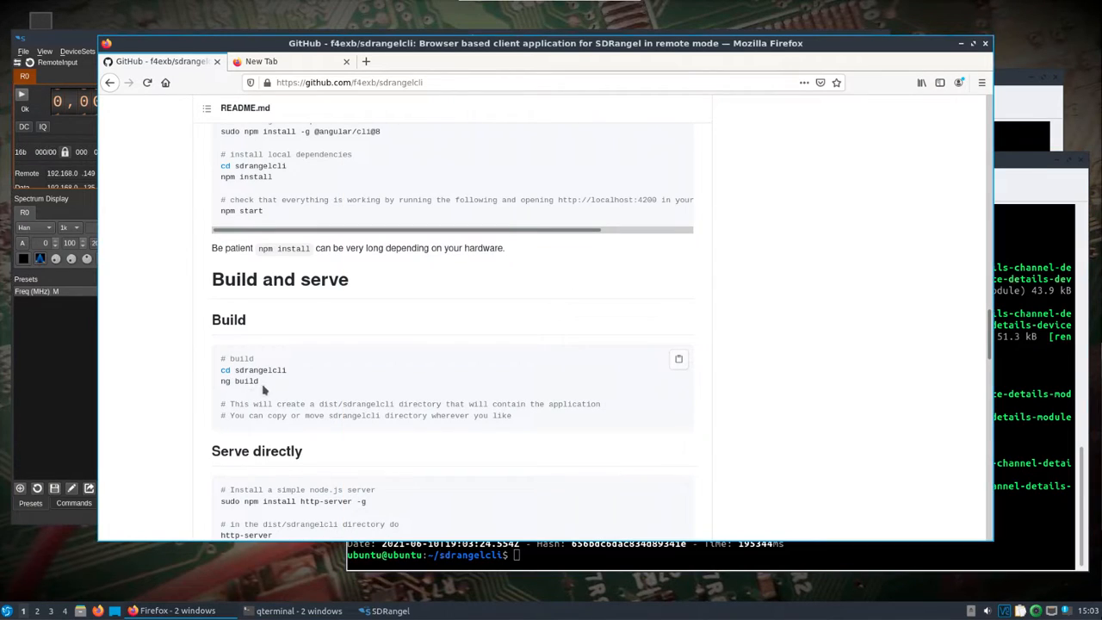
triple_click(364, 500)
right_click(364, 501)
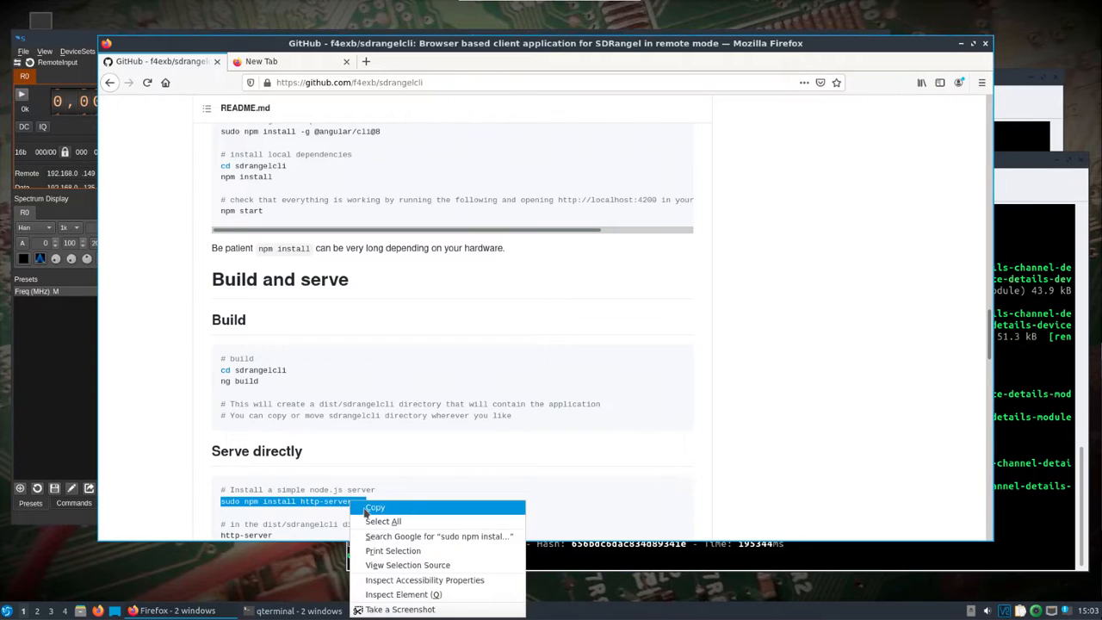
left_click(371, 510)
left_click(544, 557)
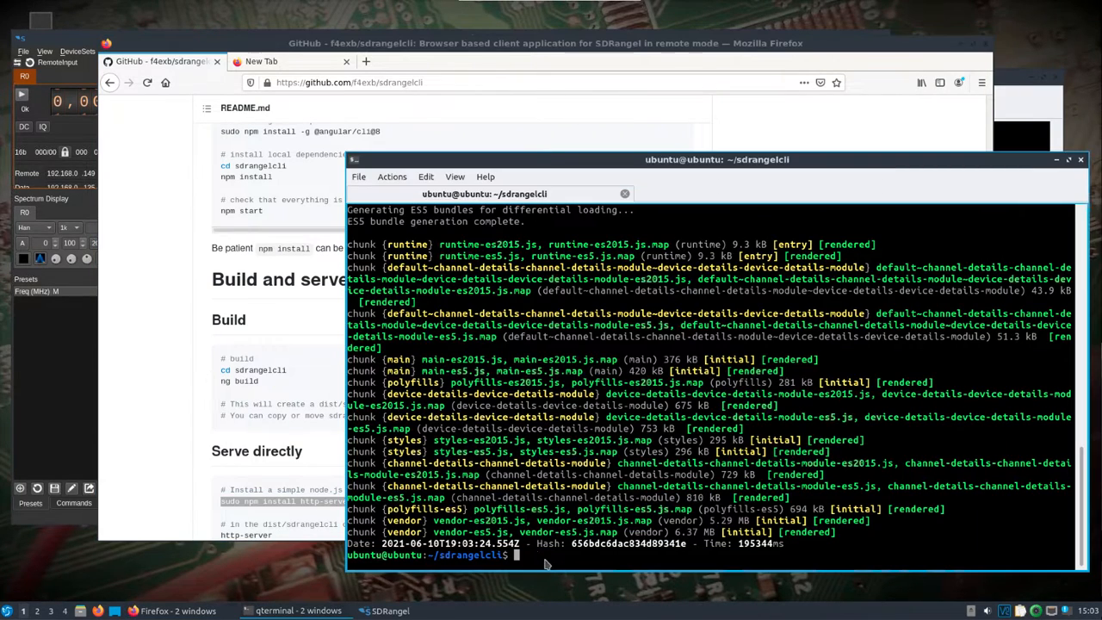
right_click(546, 558)
left_click(585, 393)
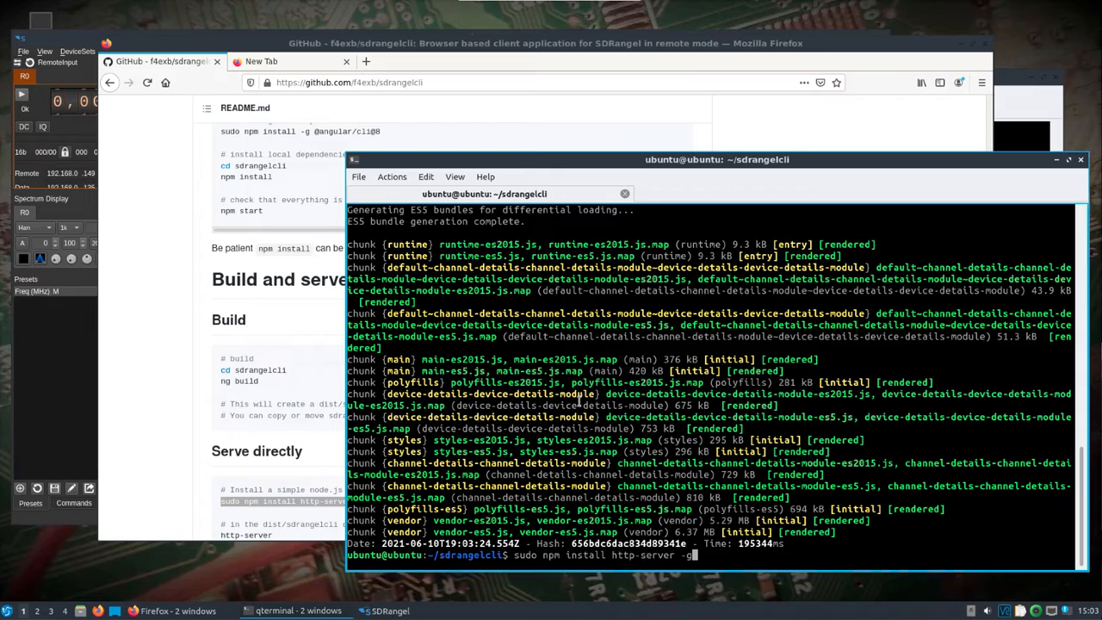
key("Return")
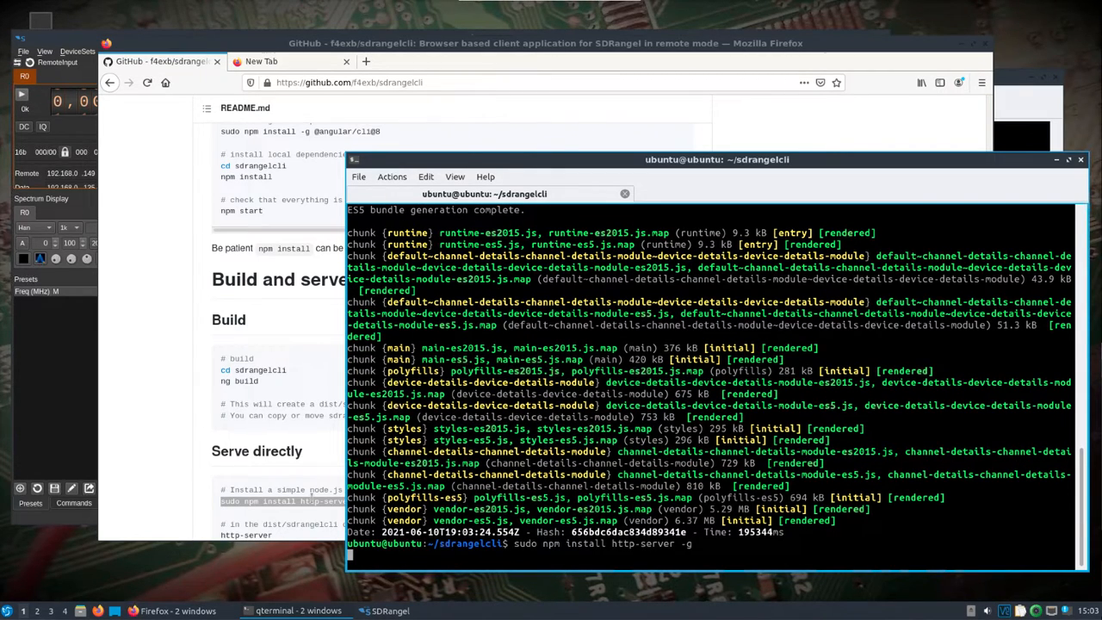
Check the README's serving instructions, and change into dist/sdrangelcli in the terminal and list its files
left_click(156, 469)
double_click(157, 465)
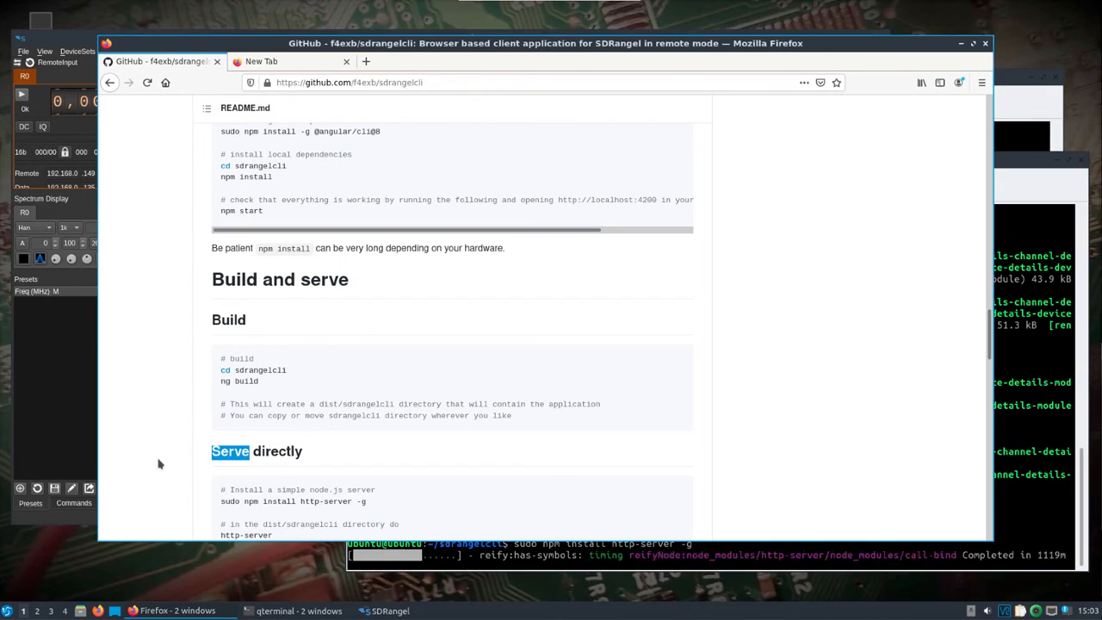
scroll(158, 463, "down", 3)
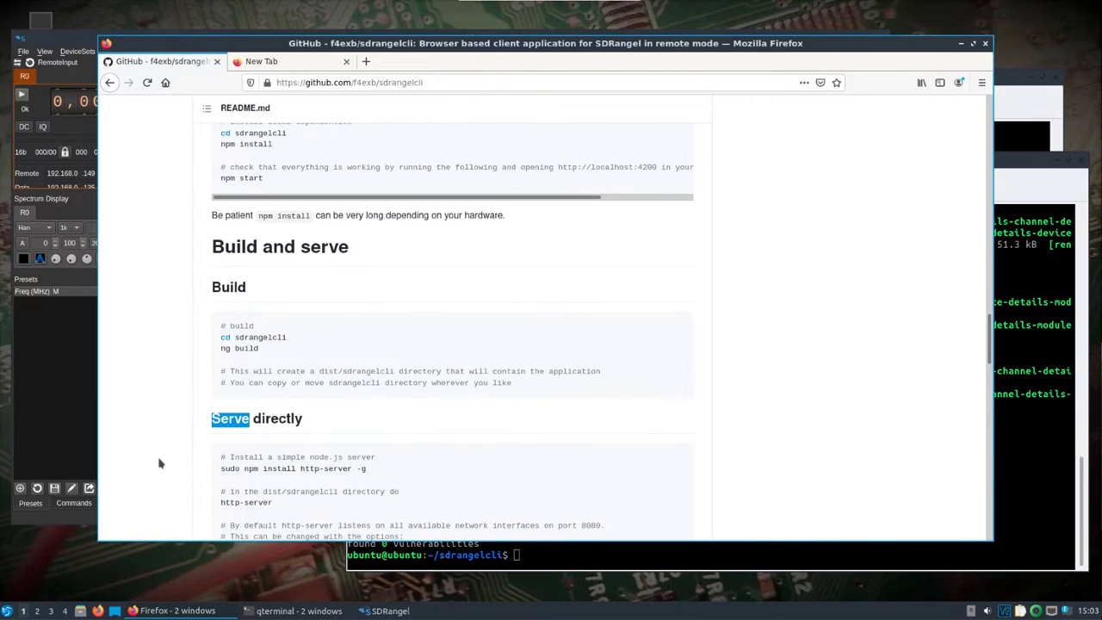
left_click(720, 551)
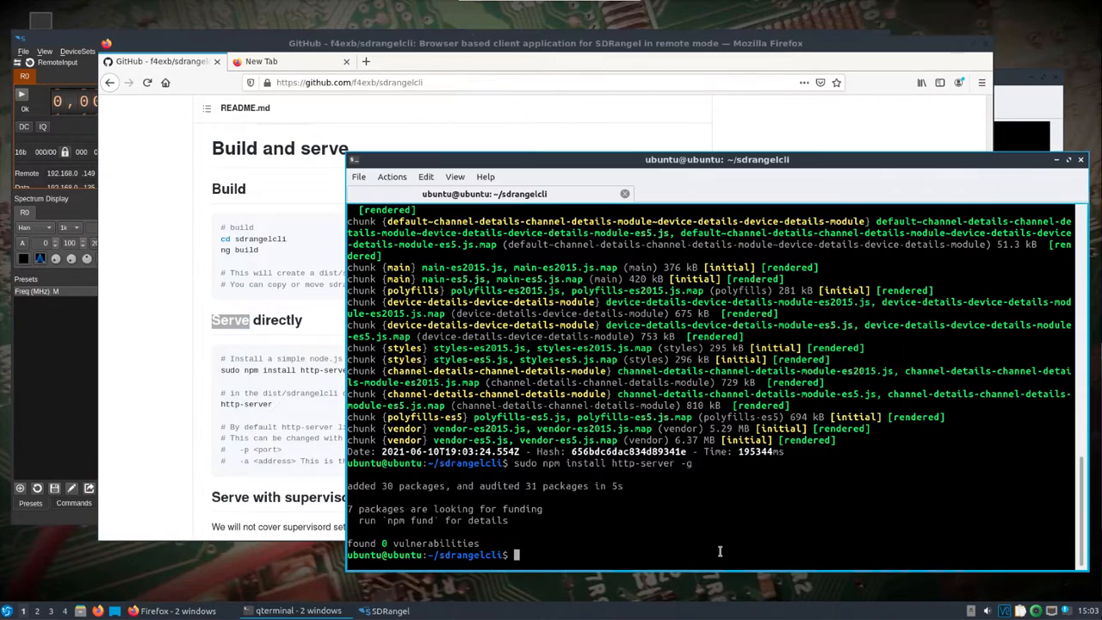
type("ls")
key("Return")
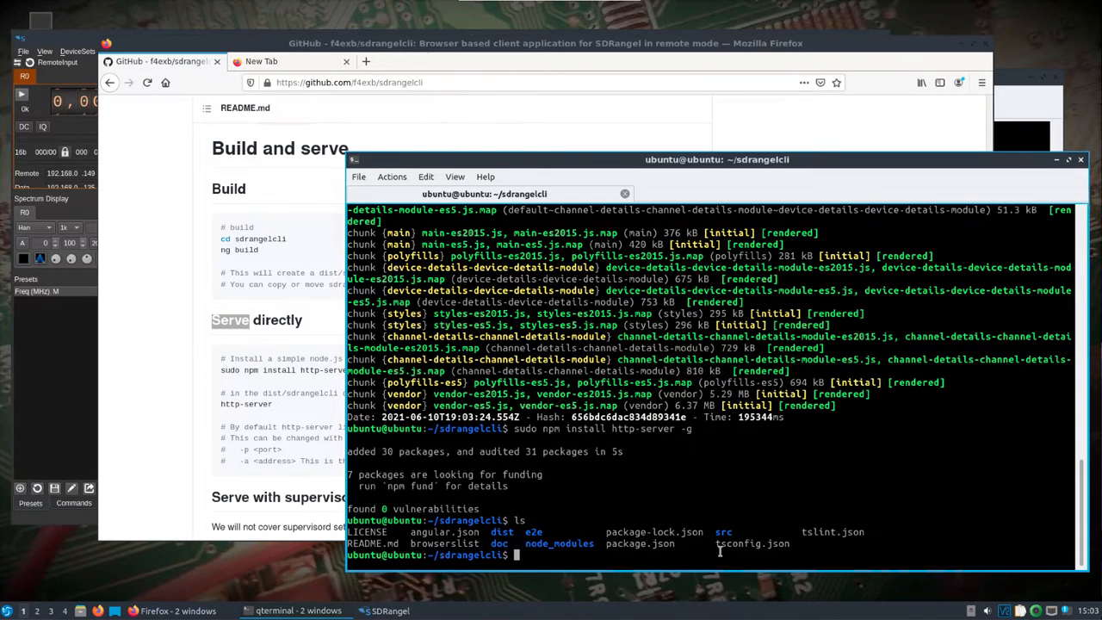
type("cd dist/")
key("Tab")
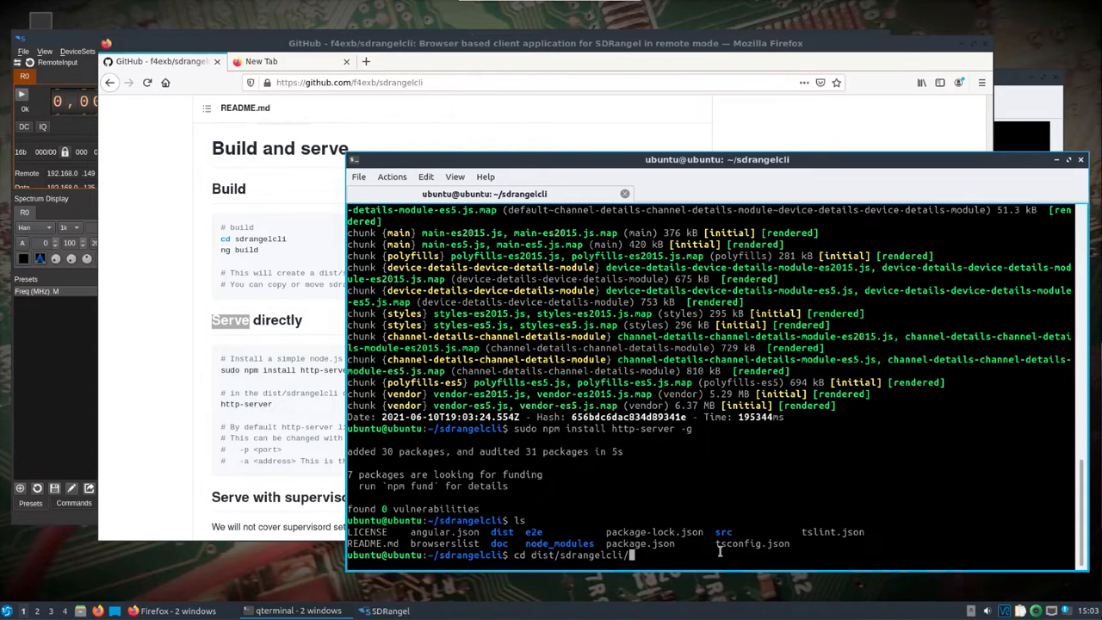
key("Return")
type("ls")
key("Return")
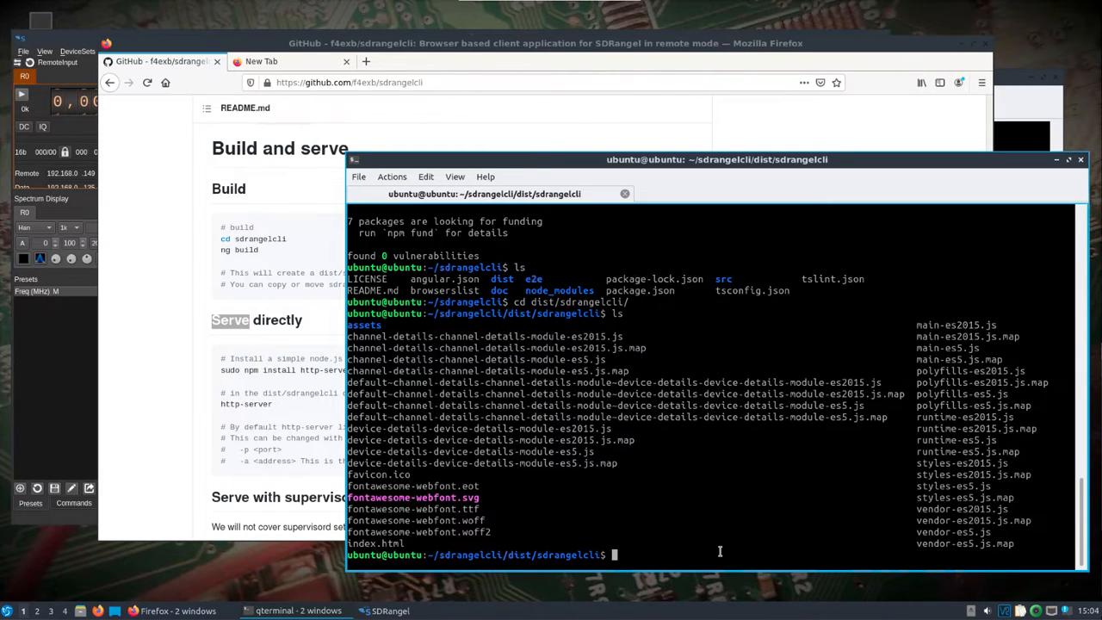
Start http-server on address 192.168.0.149 and port 4200 from the dist/sdrangelcli directory
type("http-server -a 192.168.0.149")
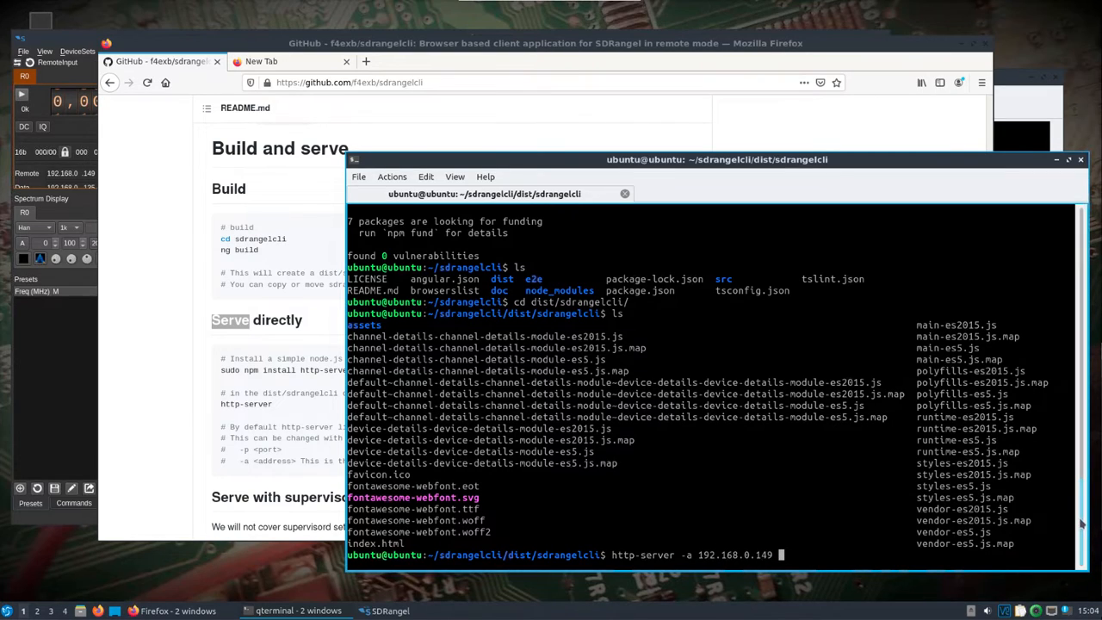
left_click_drag(1081, 483, 1085, 534)
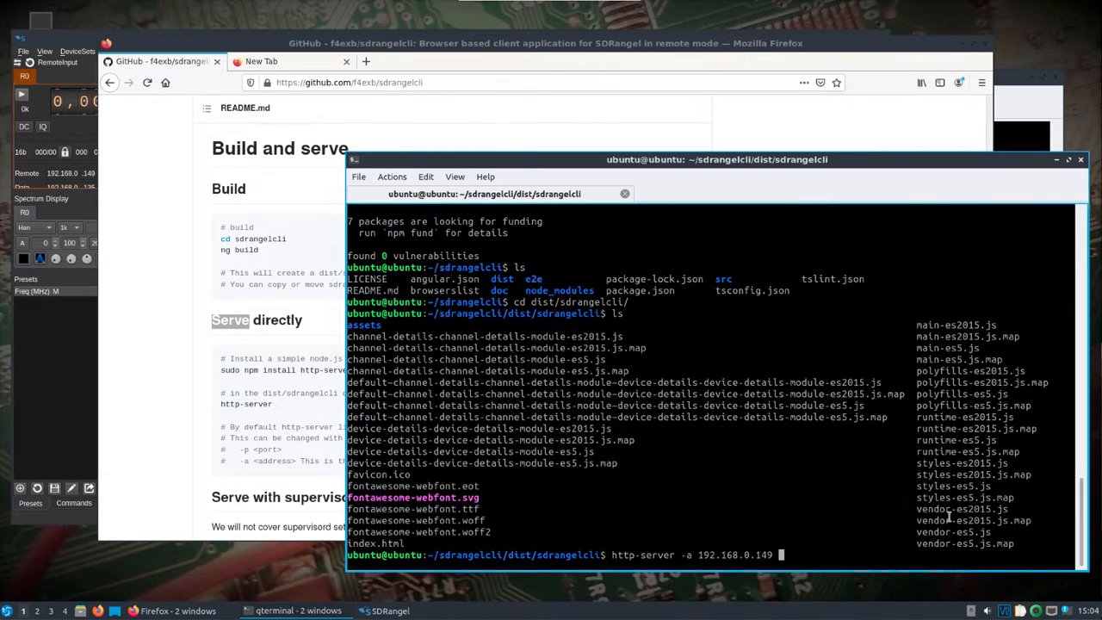
type("-p 4200")
key("Return")
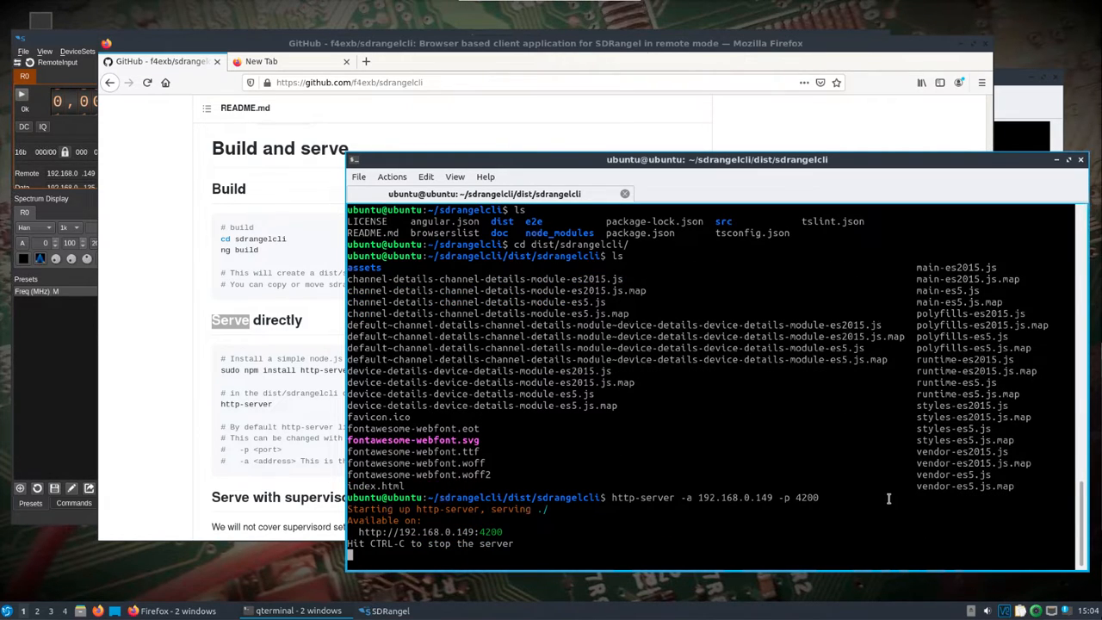
Reload 192.168.0.149:4200 in the second Firefox window and reposition that window on the desktop
mouse_move(185, 610)
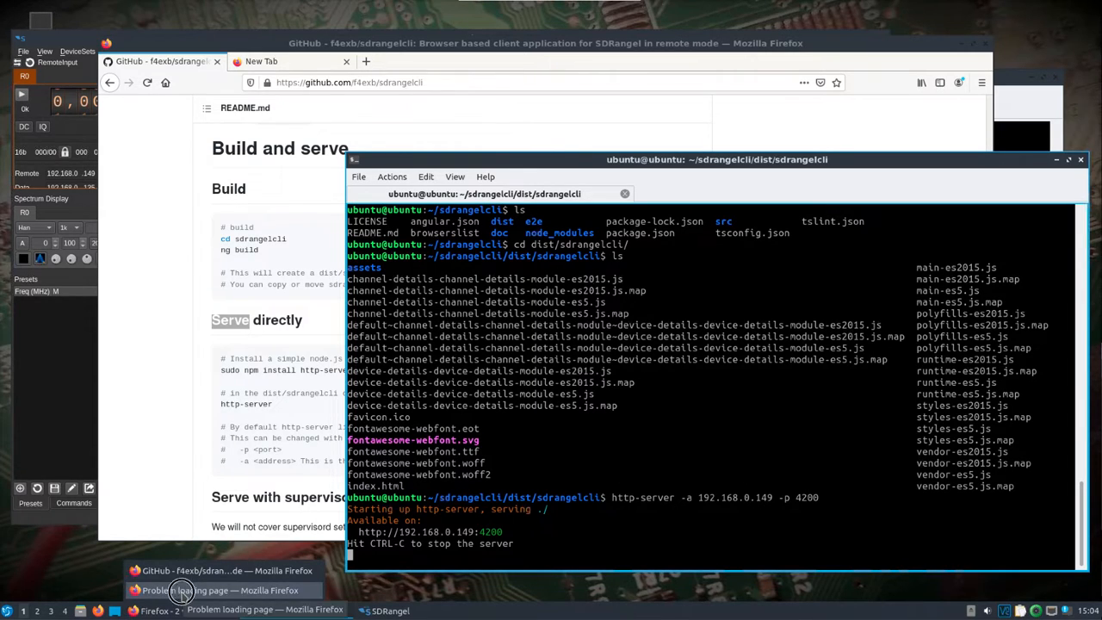
left_click(182, 591)
left_click(45, 125)
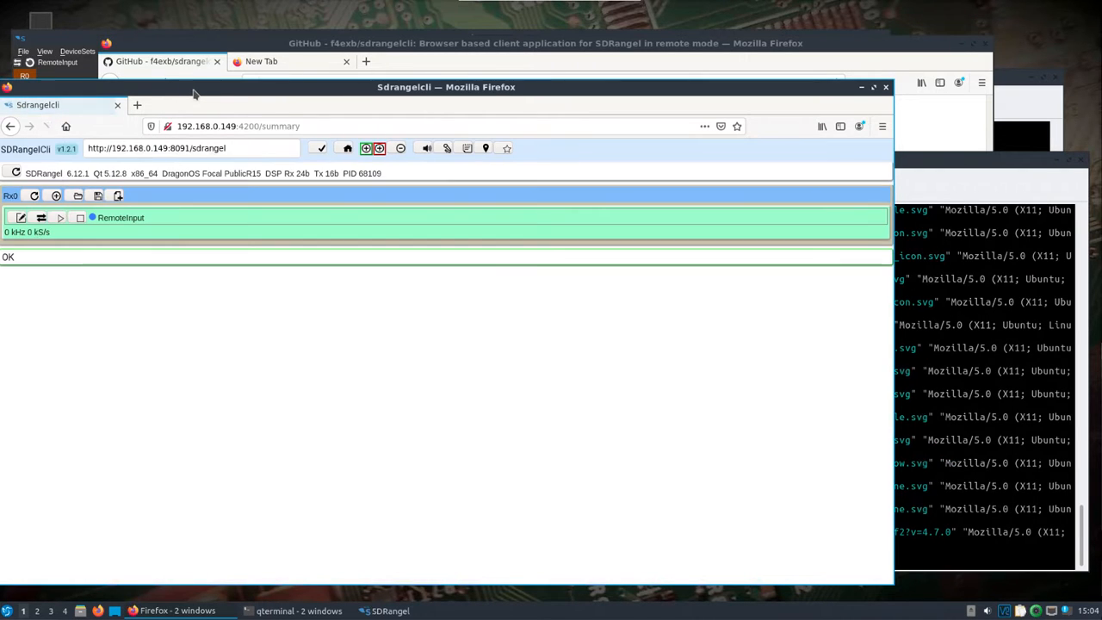
left_click_drag(201, 87, 335, 93)
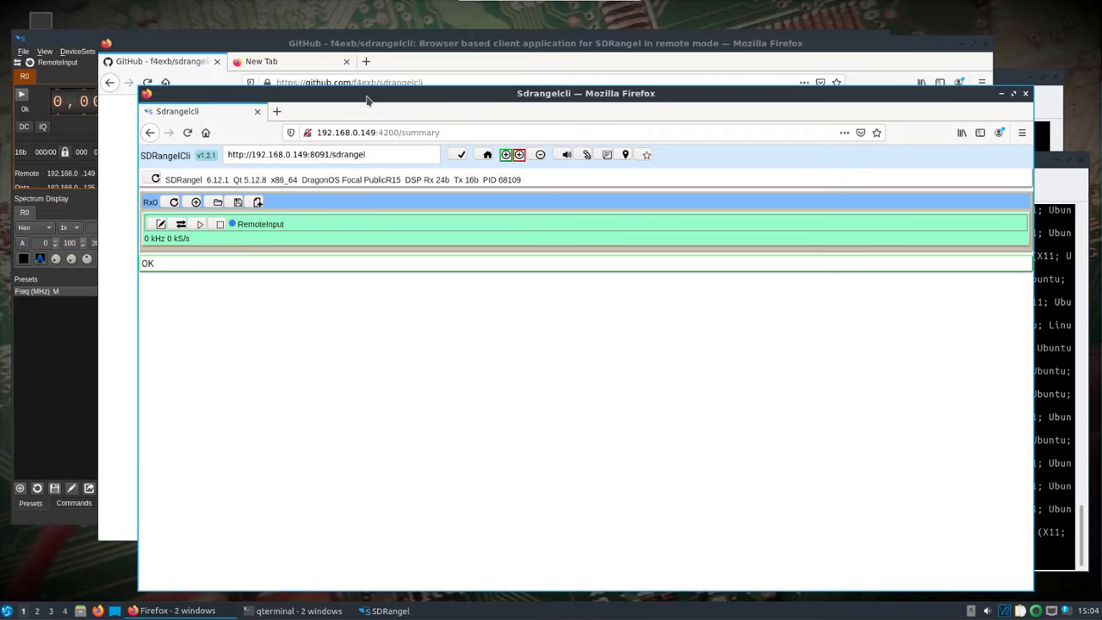
left_click_drag(366, 97, 377, 90)
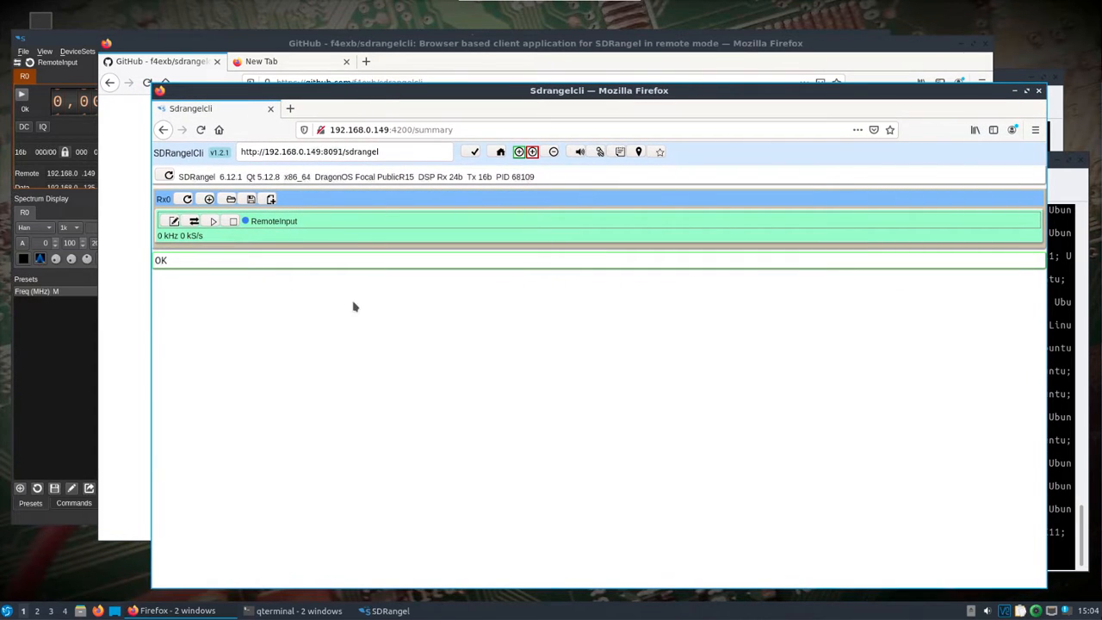
Reload the sdrangelcli summary page and check the SDRangel server and http-server terminal logs
left_click(298, 610)
left_click(303, 572)
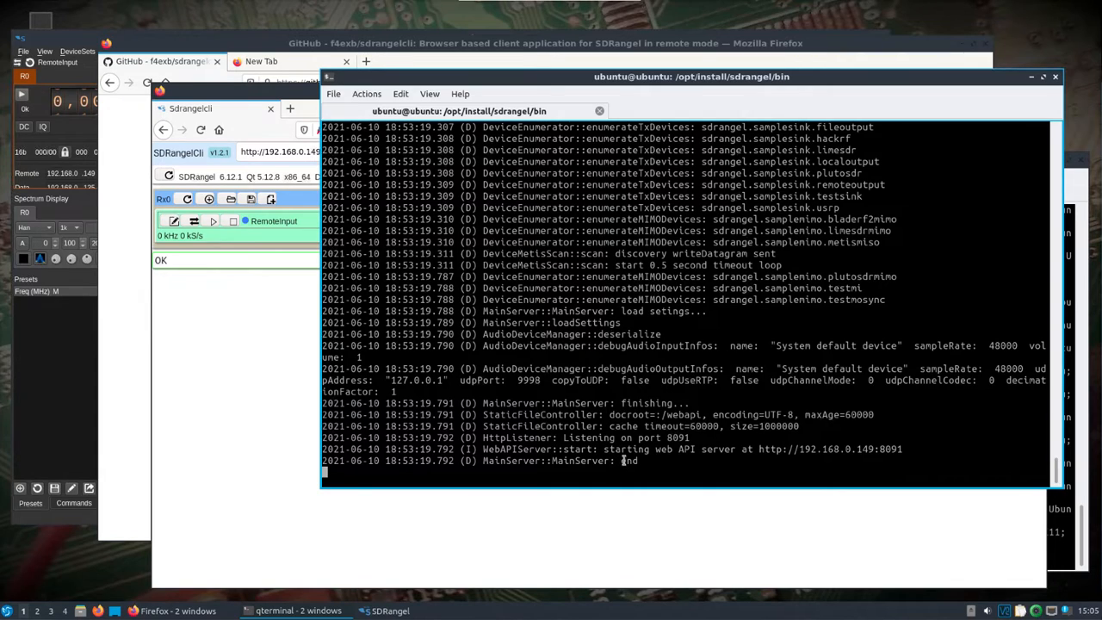
left_click(254, 314)
left_click(199, 130)
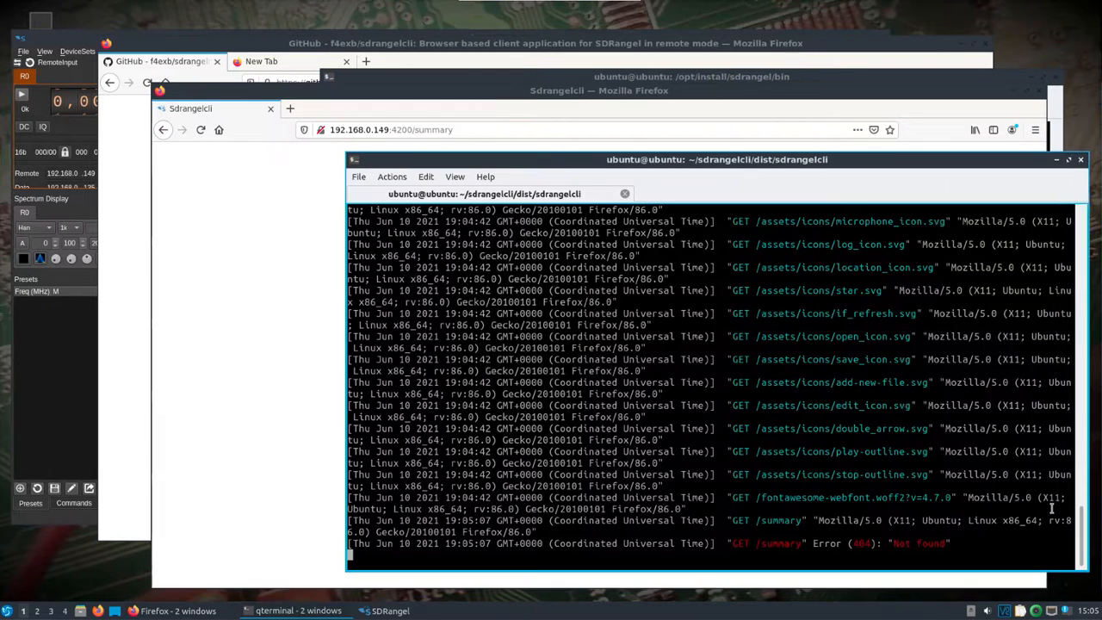
left_click(1051, 508)
left_click(248, 270)
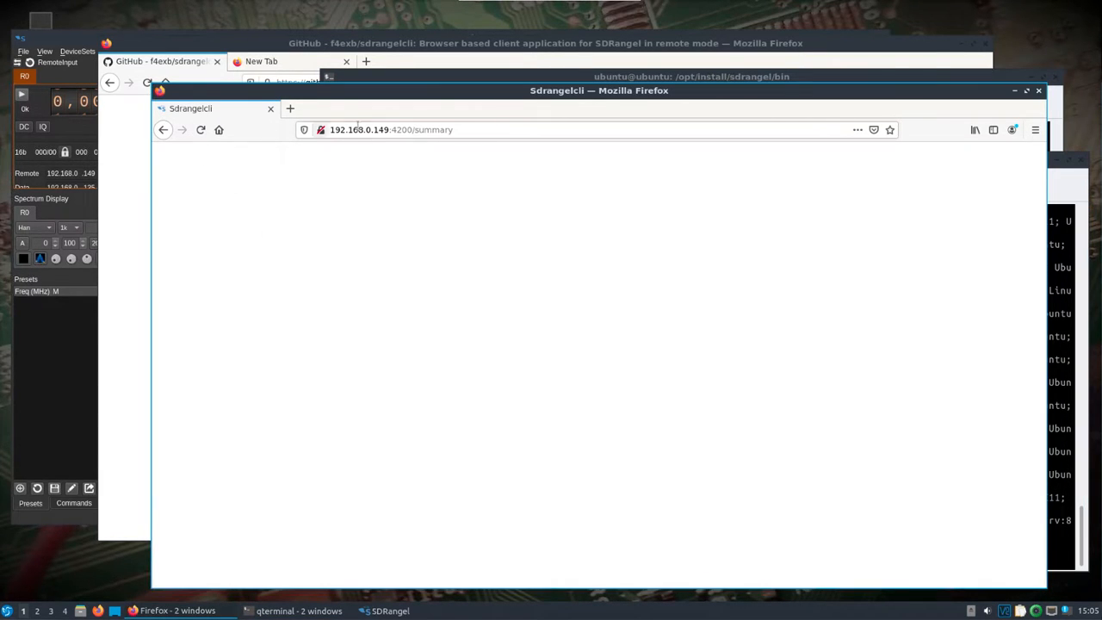
left_click_drag(415, 130, 462, 133)
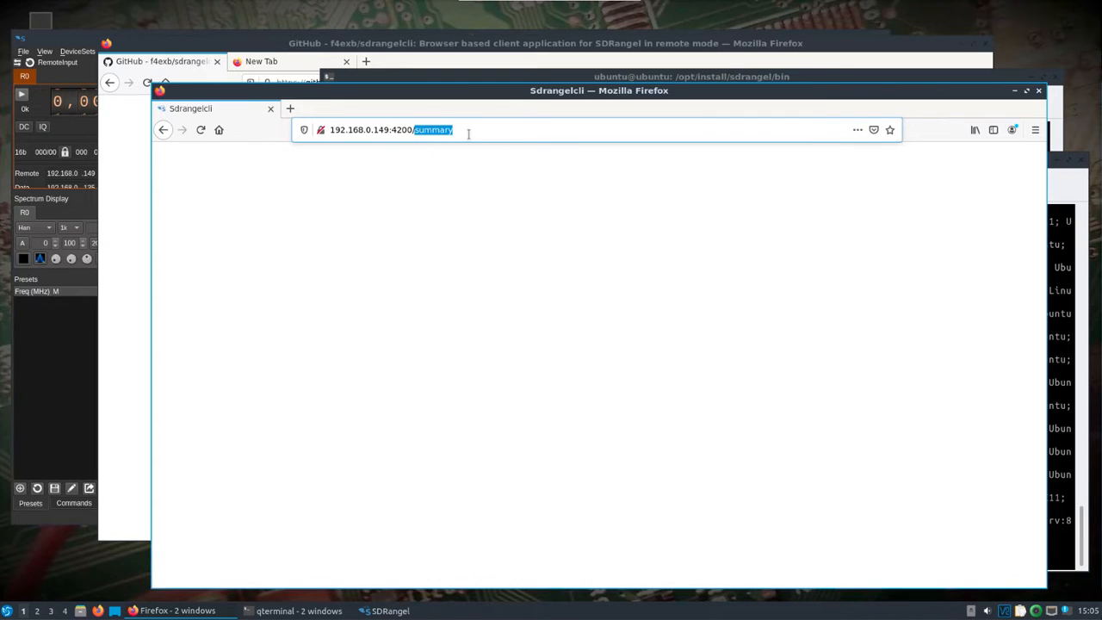
key("BackSpace")
key("Return")
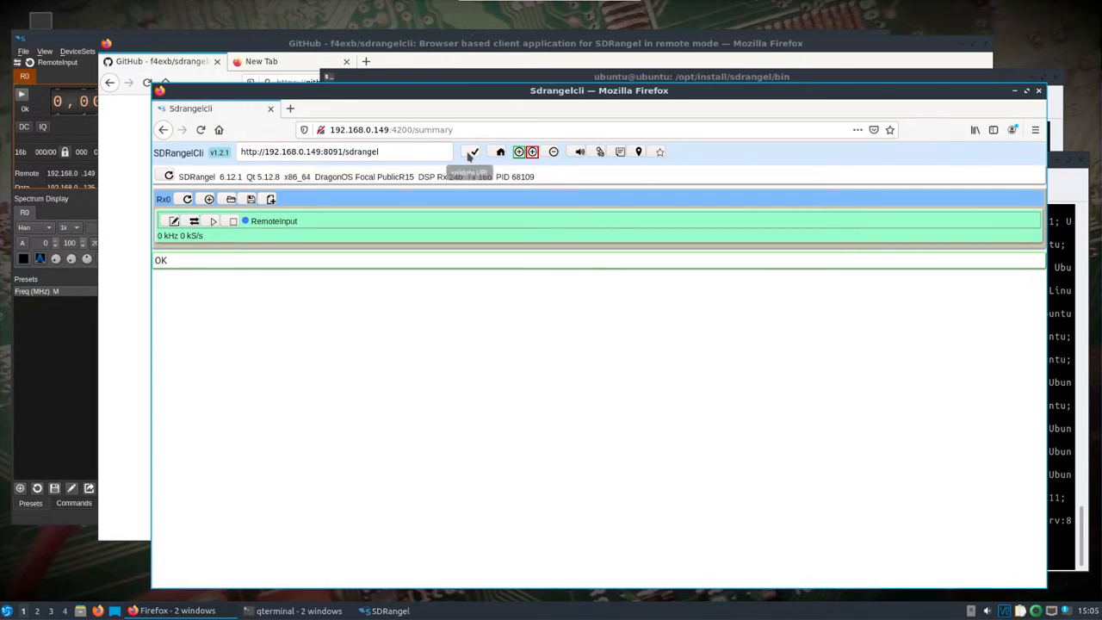
left_click(469, 155)
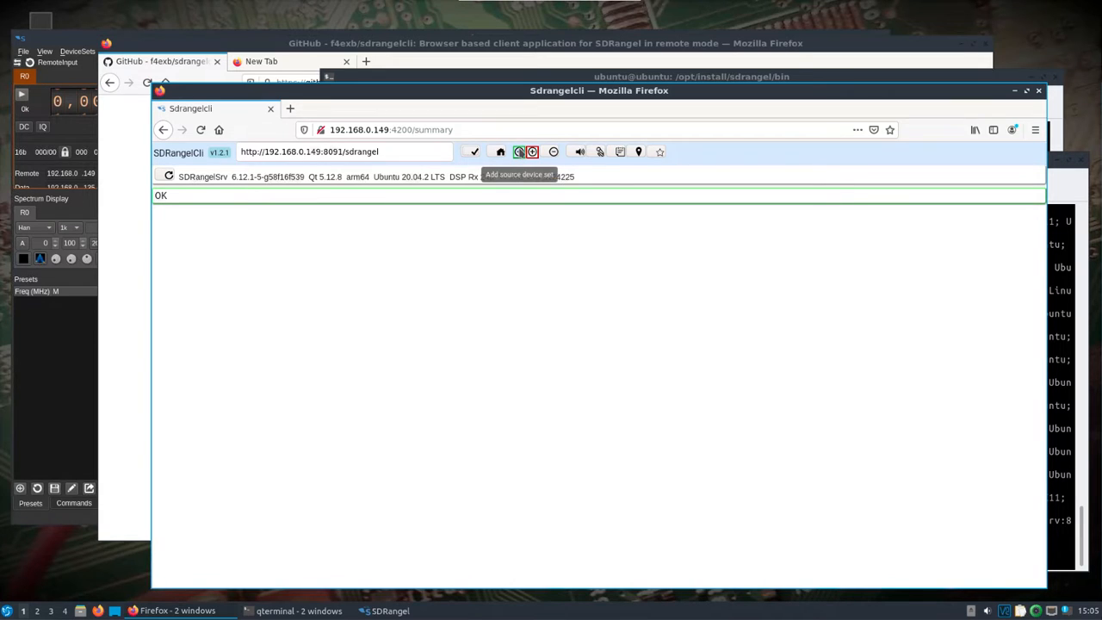
Add a source device set in sdrangelcli and examine the FFT entries in the SDRangel server's terminal log
left_click(519, 153)
left_click(224, 220)
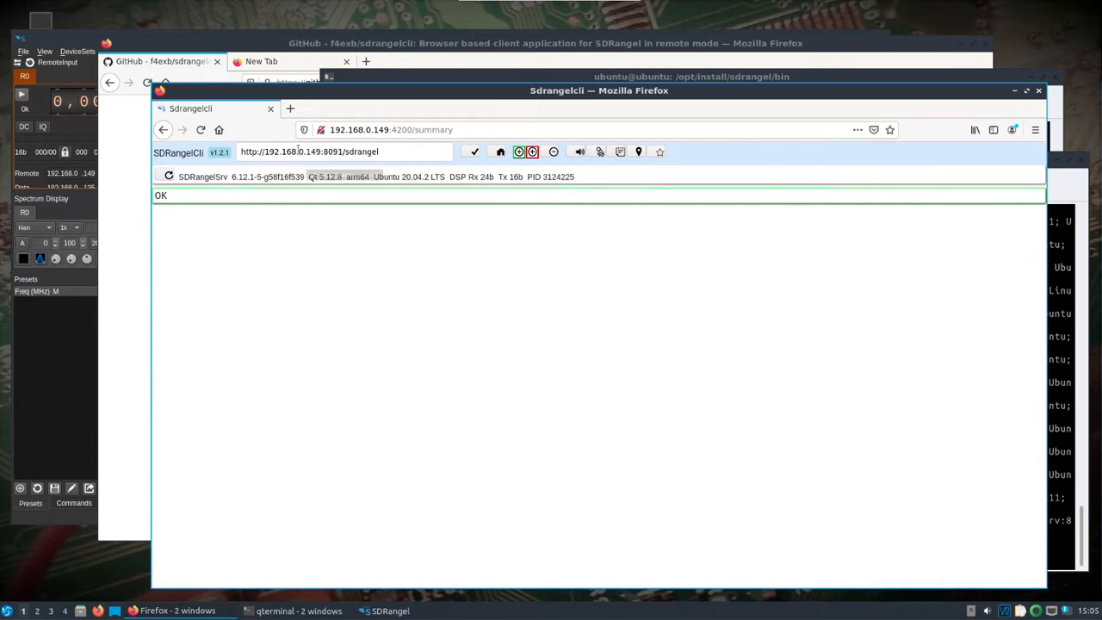
mouse_move(302, 607)
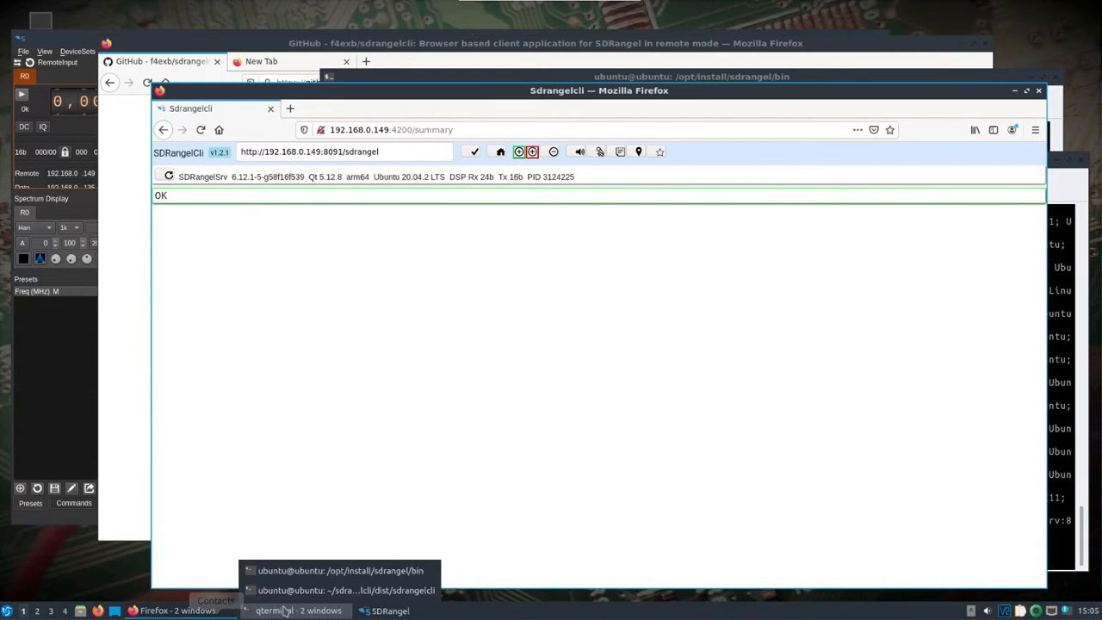
left_click(315, 571)
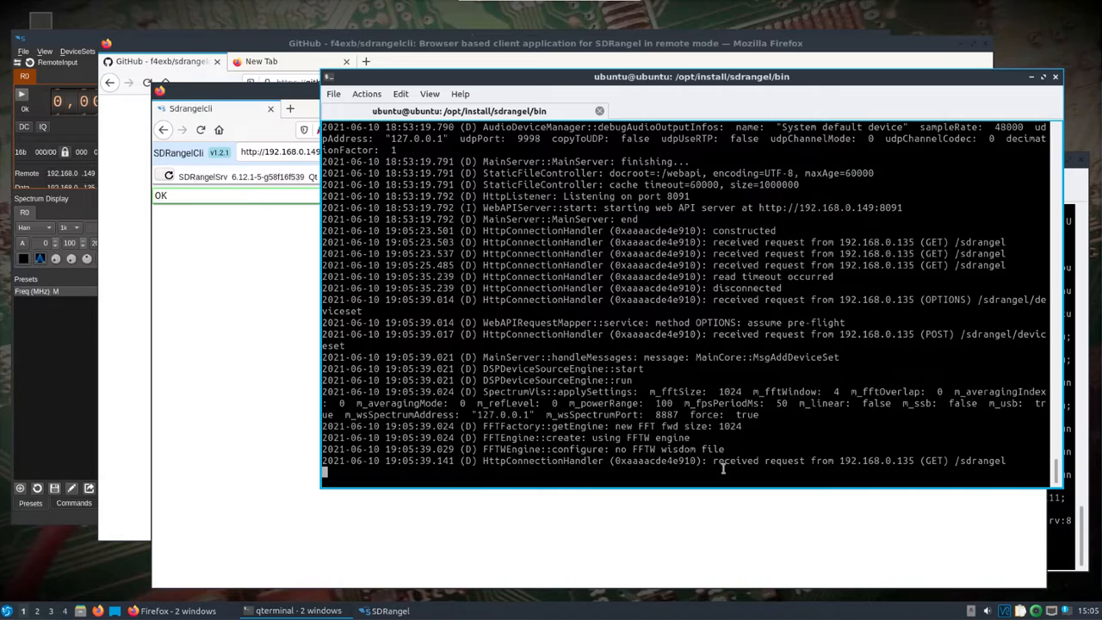
left_click_drag(725, 449, 527, 426)
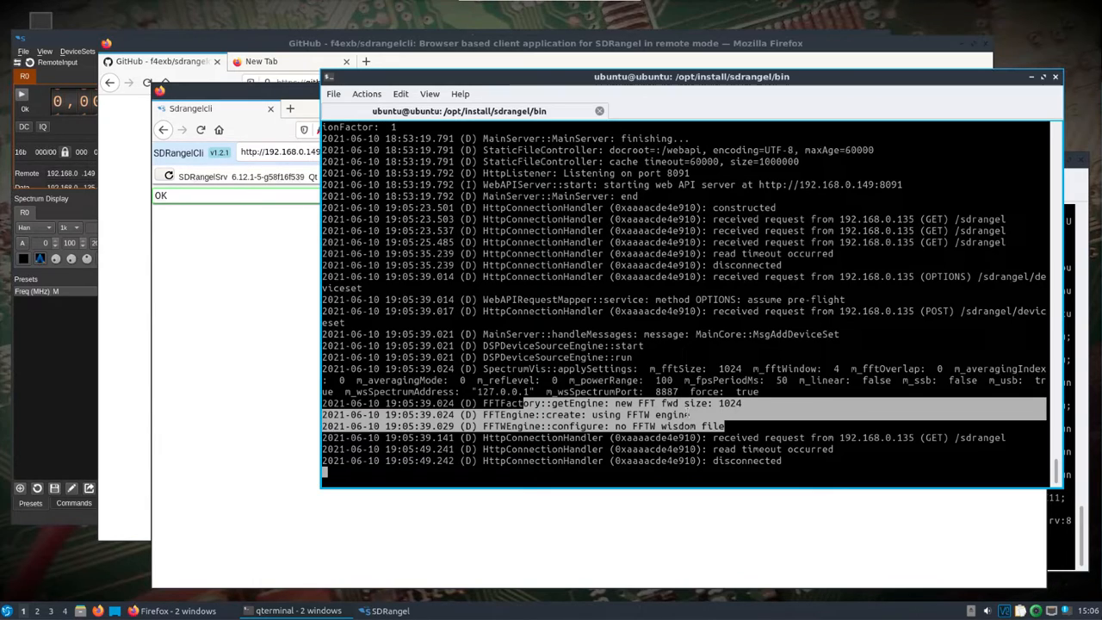
Compare the sdrangelcli summary page with the SDRangel server's terminal log for the new source device set
left_click(260, 320)
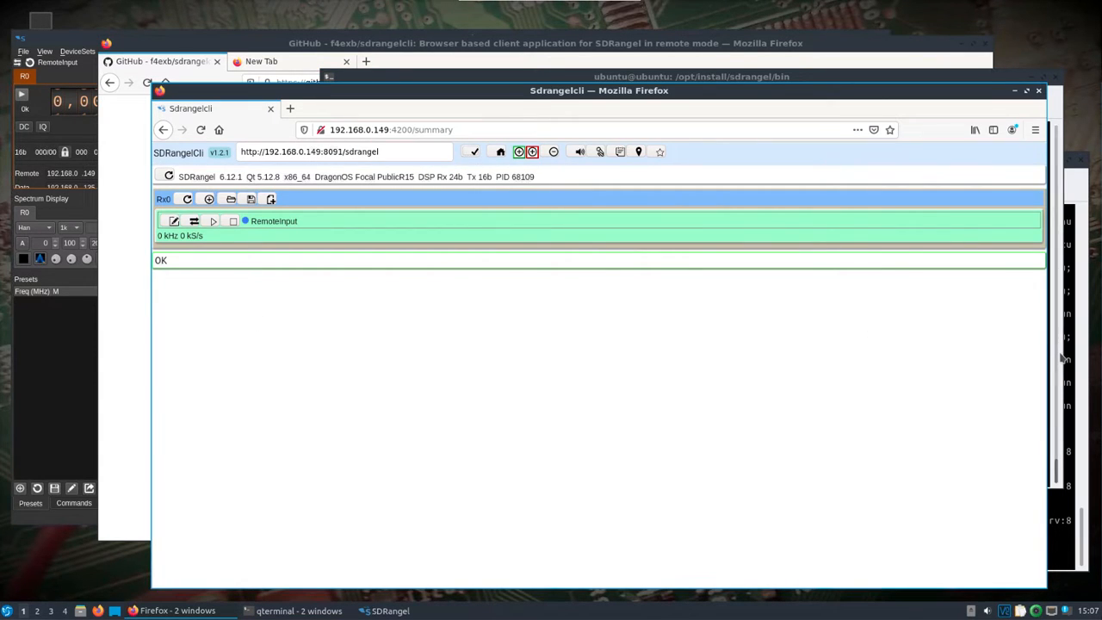
left_click(1063, 358)
scroll(924, 356, "up", 10)
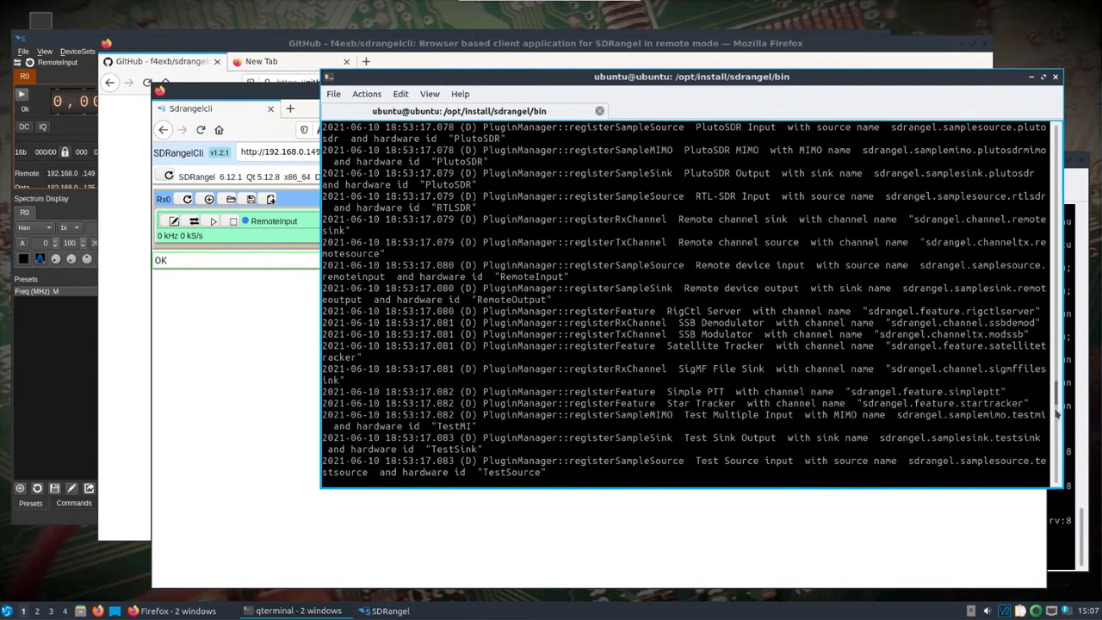
left_click_drag(1056, 409, 1057, 482)
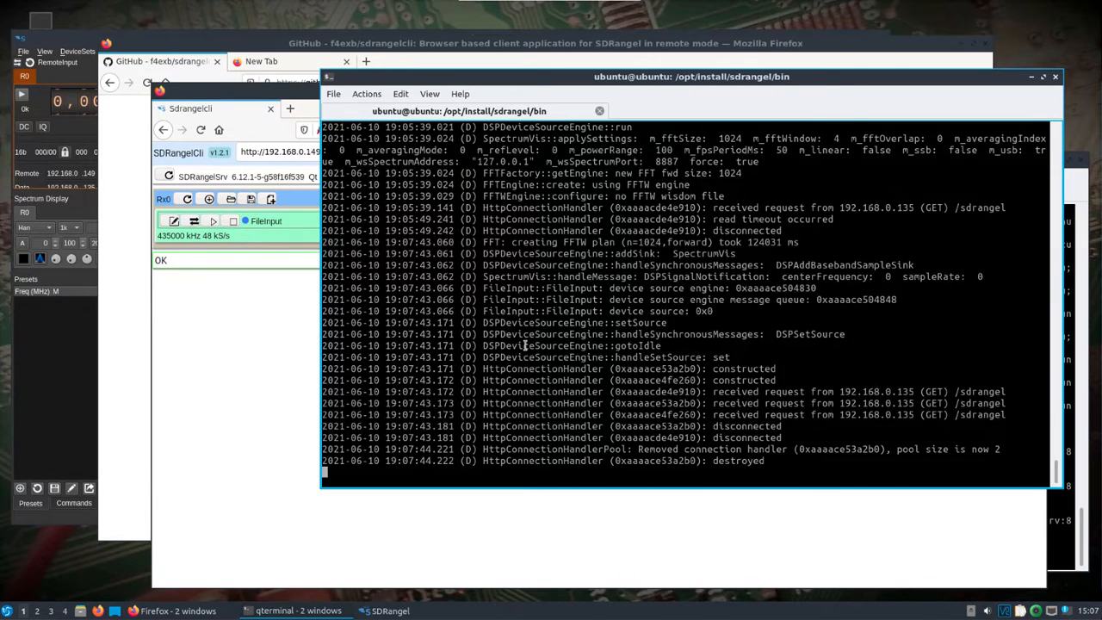
Change the Rx0 device in sdrangelcli from FileInput to RTL-SDR[0] 00000001
left_click(273, 313)
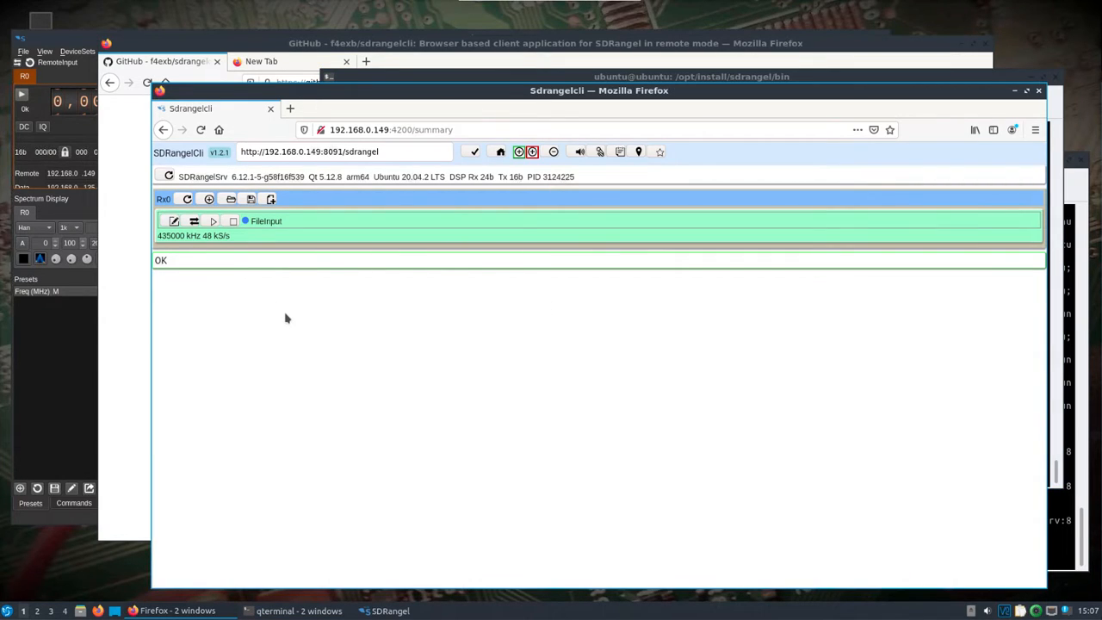
left_click(193, 222)
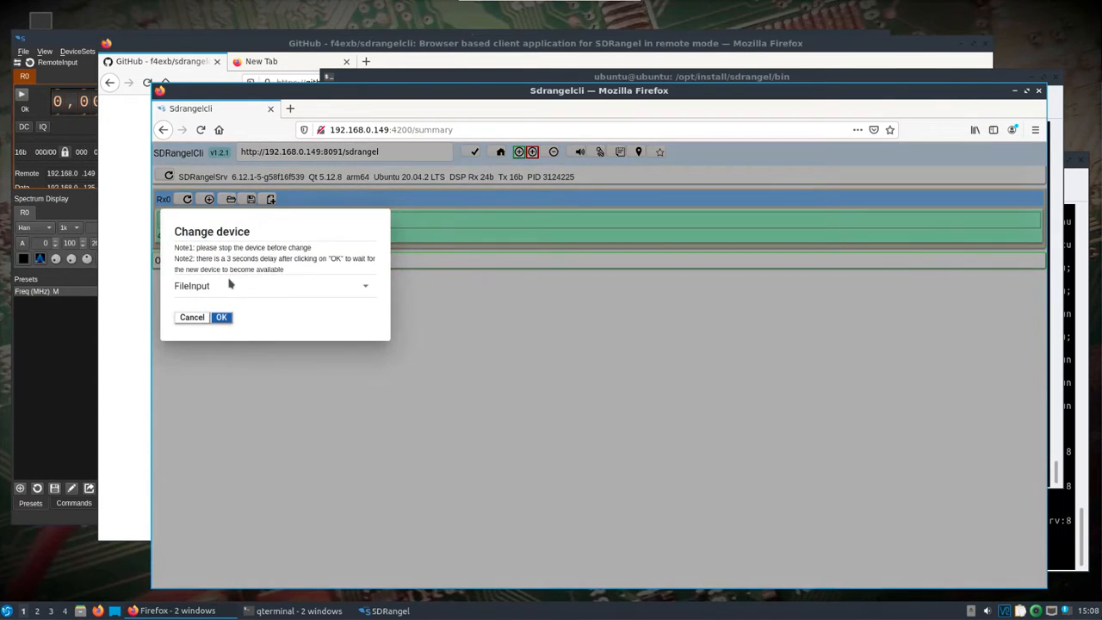
left_click(364, 288)
scroll(332, 305, "down", 1)
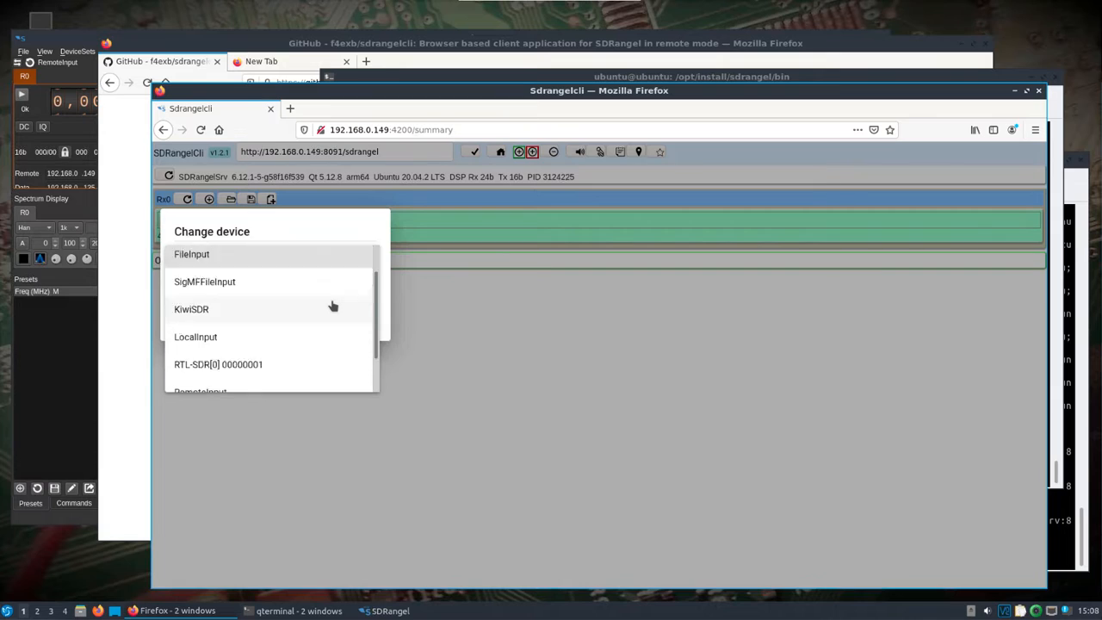
scroll(293, 314, "down", 1)
left_click(263, 321)
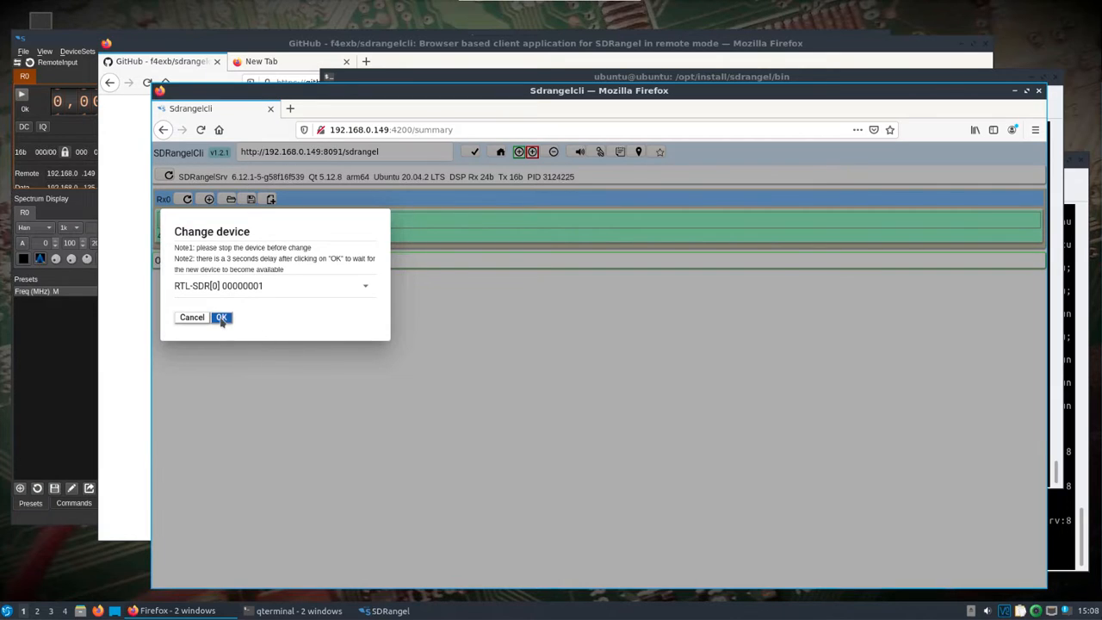
left_click(222, 318)
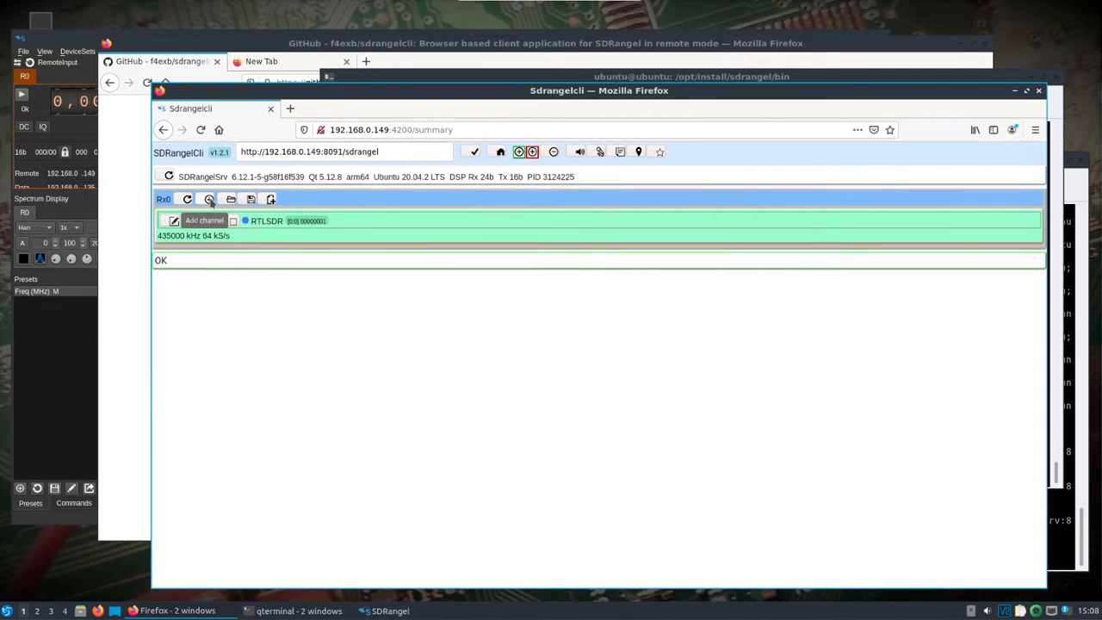
Add a Remote channel sink to the Rx0 device set
left_click(209, 200)
left_click(321, 237)
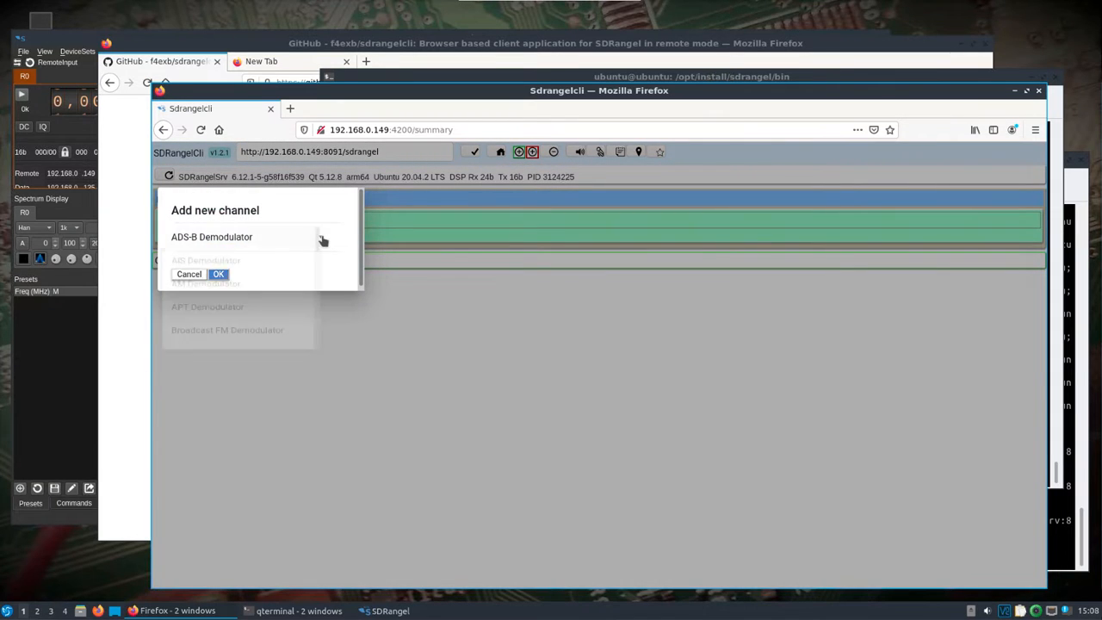
left_click_drag(332, 240, 338, 343)
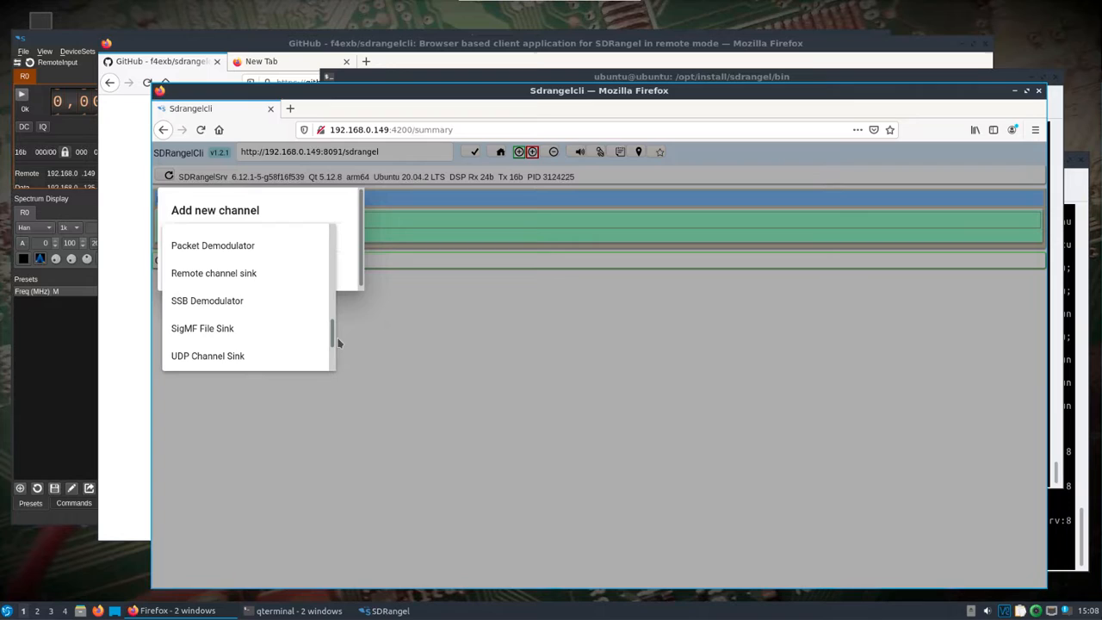
left_click(245, 277)
left_click(219, 274)
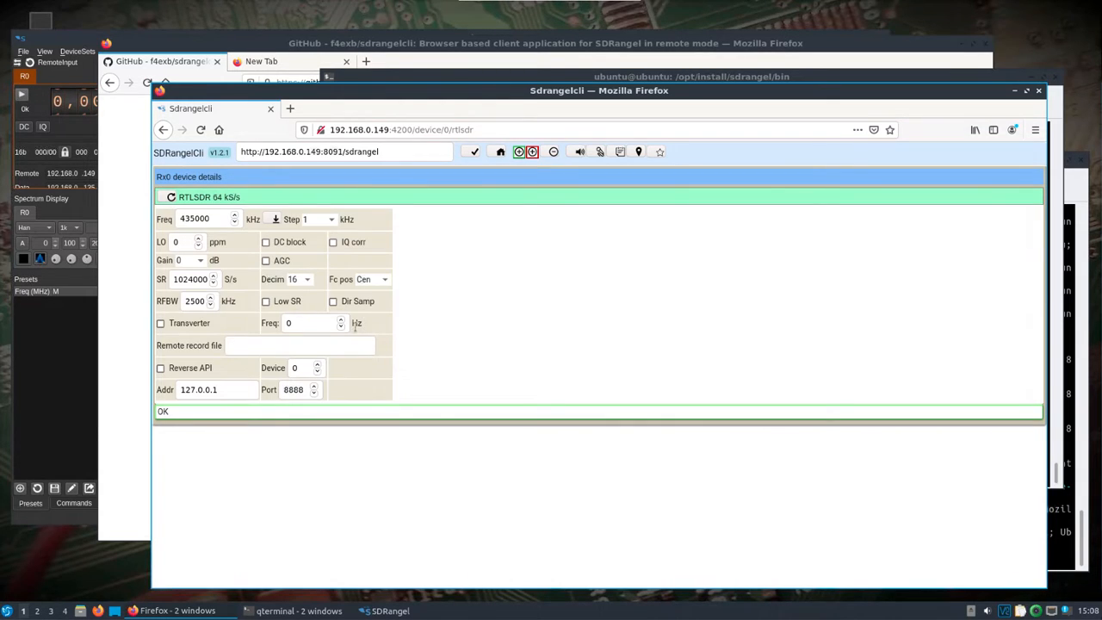
Set the RTLSDR device's gain to 42.1 dB in the Rx0 device details
left_click(199, 260)
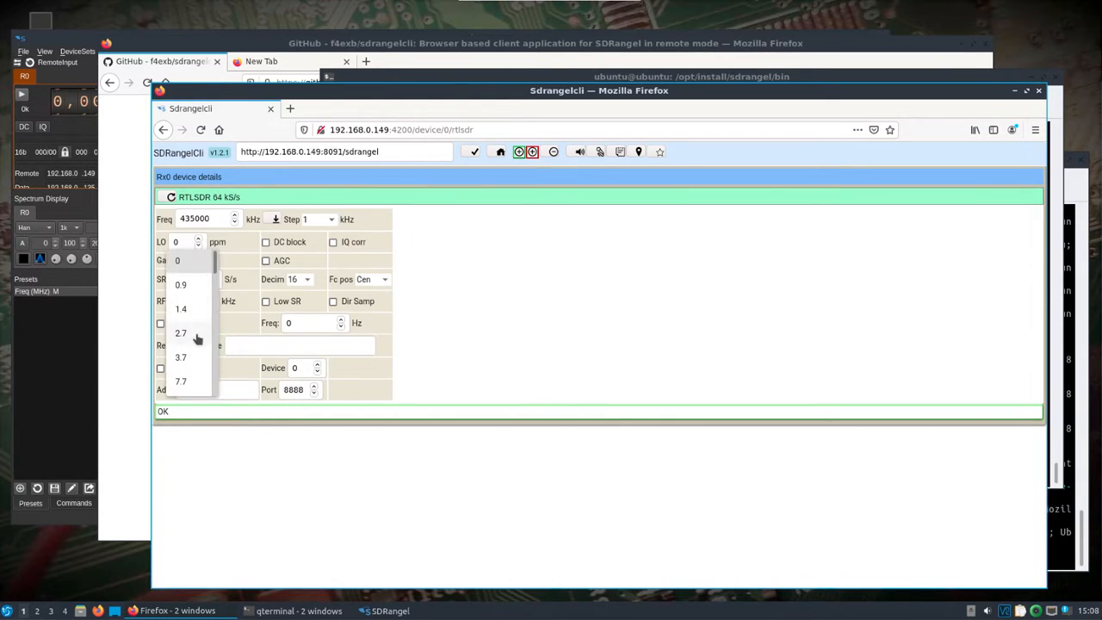
scroll(197, 335, "down", 5)
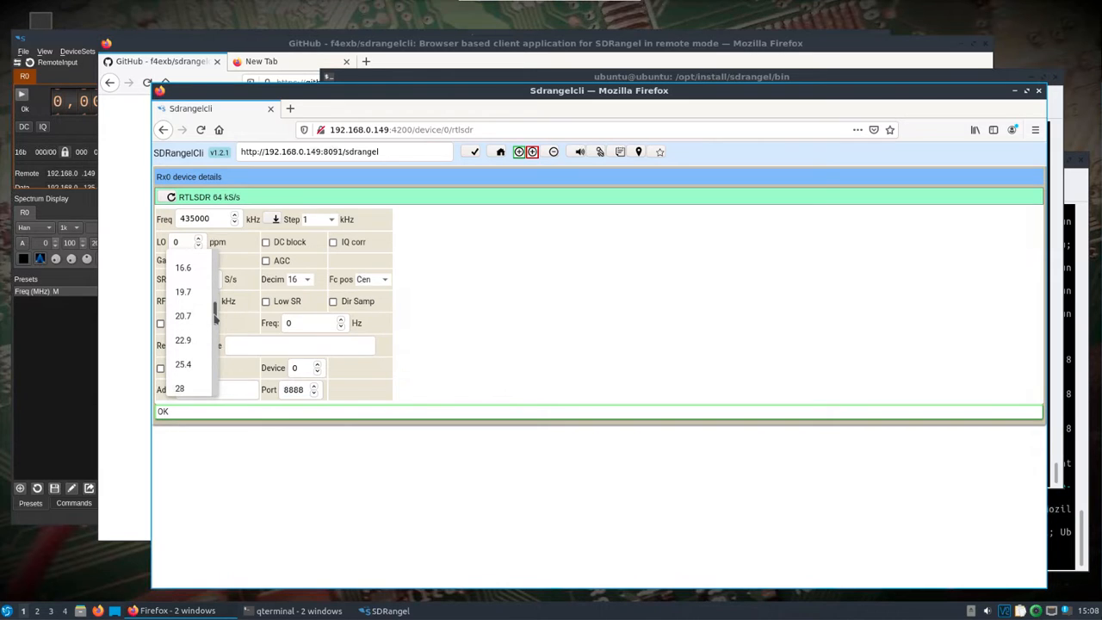
left_click_drag(214, 317, 215, 363)
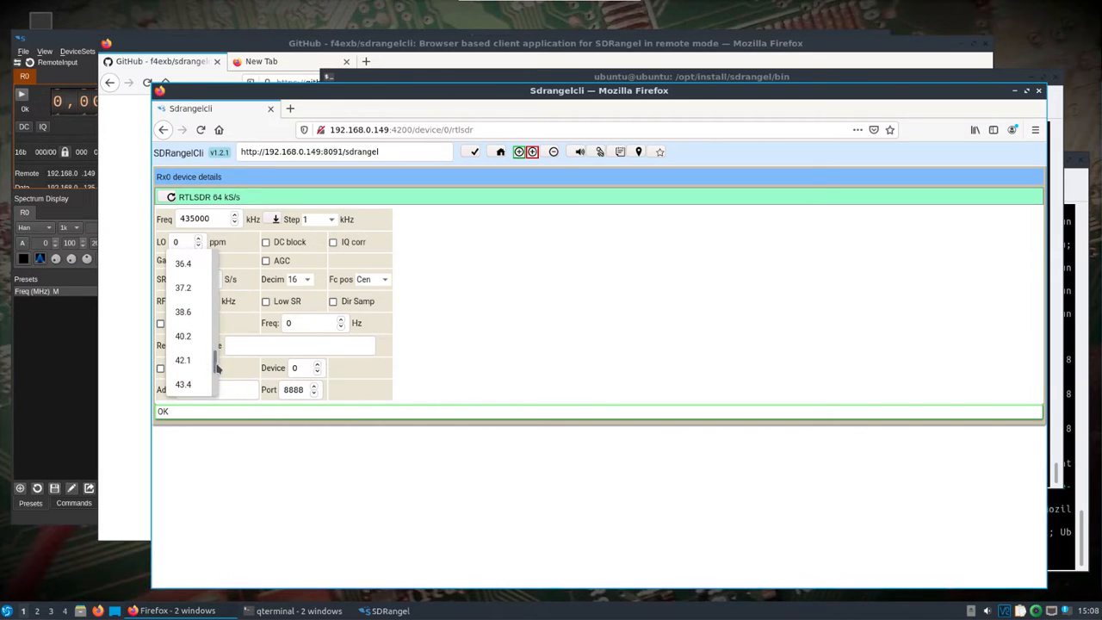
left_click(189, 362)
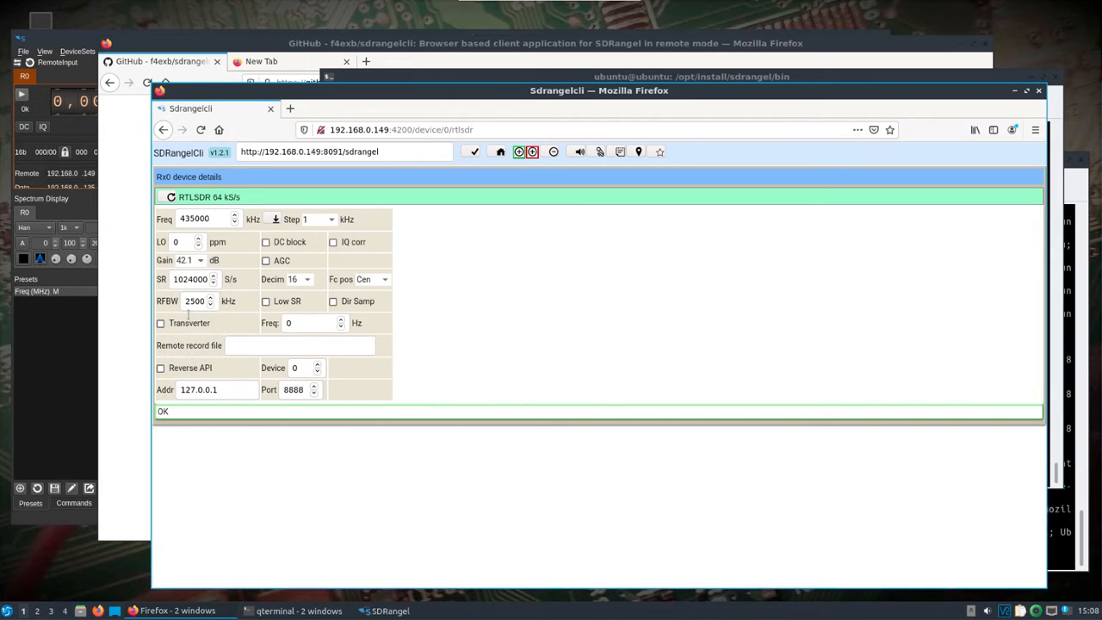
Set the RTLSDR device's frequency to 95000 kHz
left_click(184, 220)
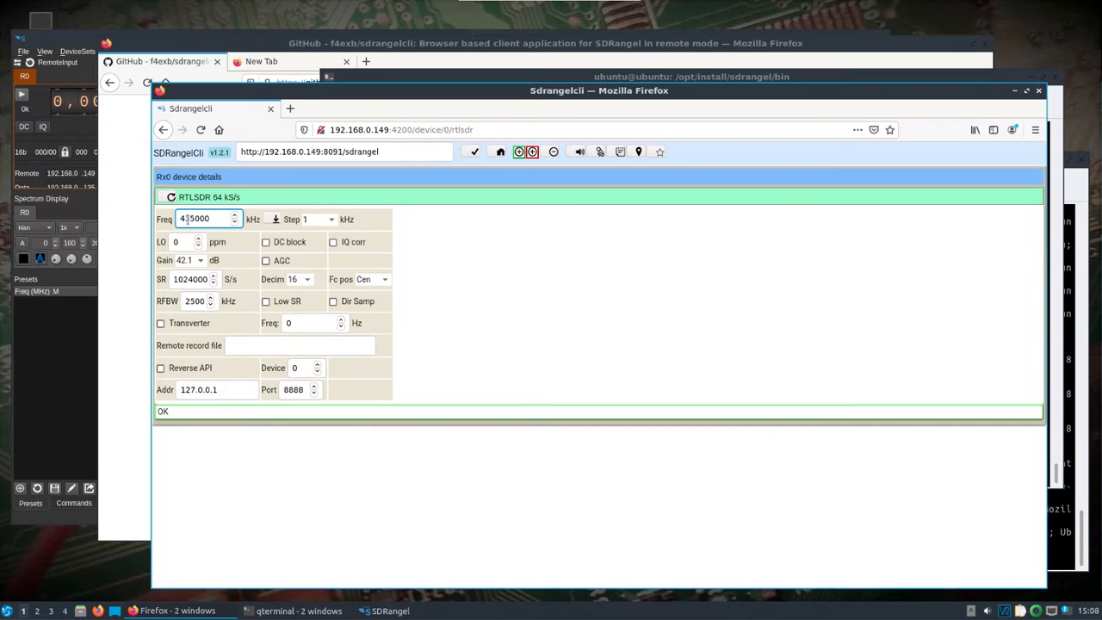
key("BackSpace")
left_click(162, 411)
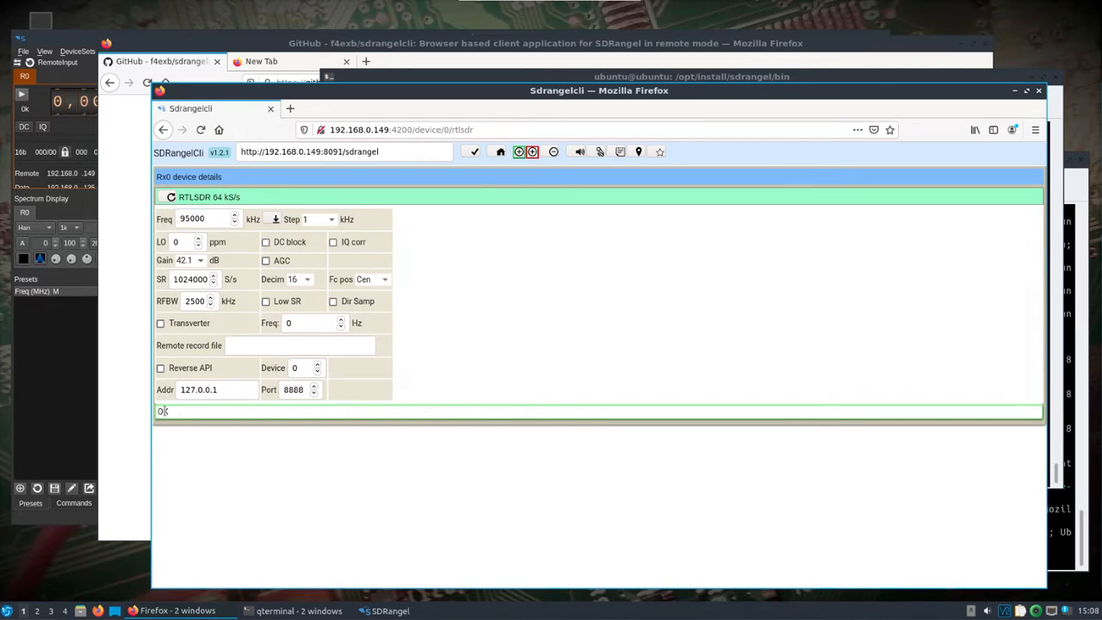
left_click(216, 217)
Set the RTLSDR device's decimation to 4
left_click(305, 280)
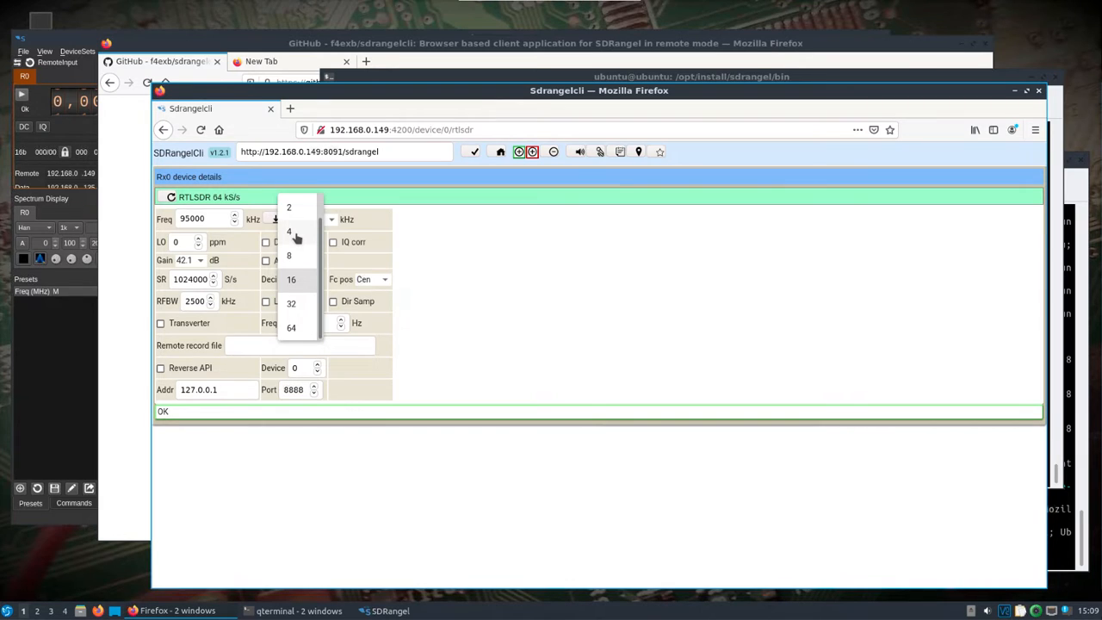
left_click(294, 232)
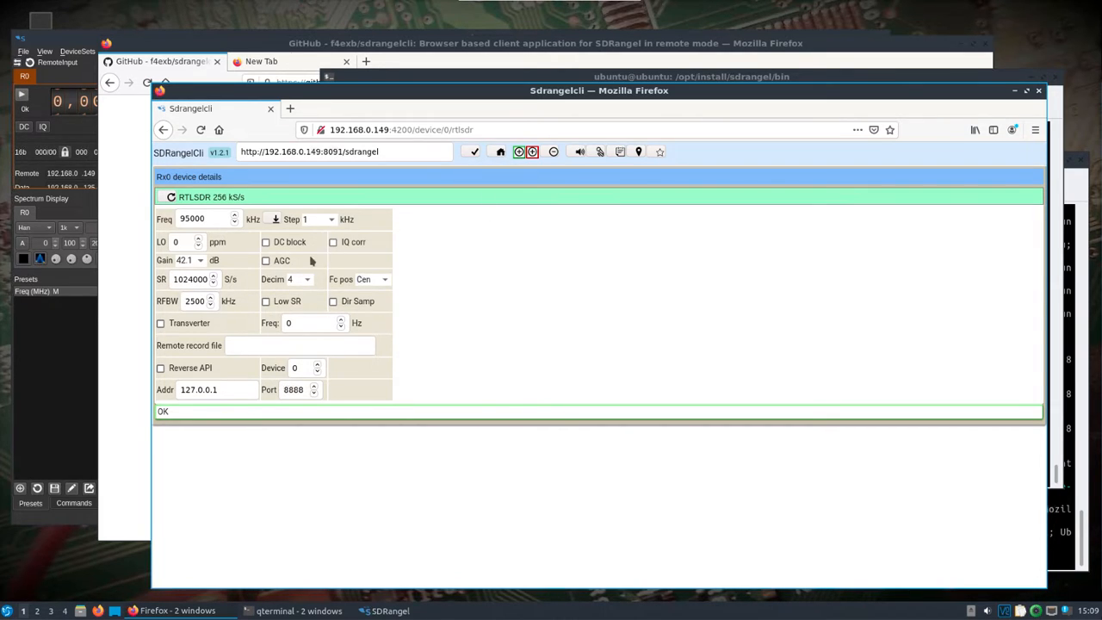
left_click(207, 218)
left_click(167, 412)
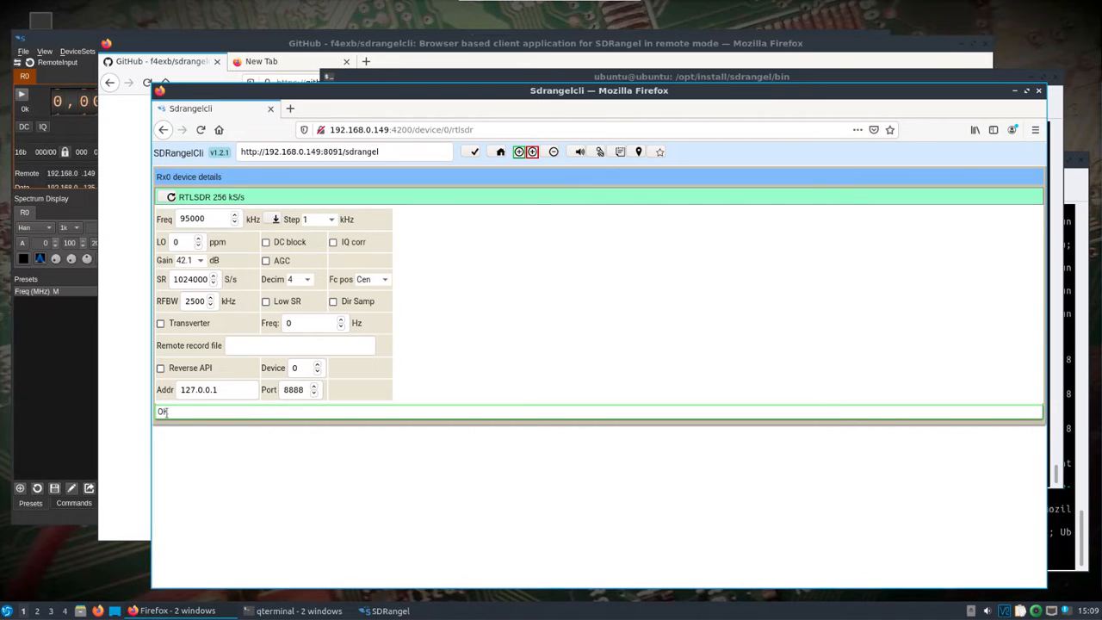
Open the Remote Sink channel's details from the summary page and set its data listener address to 192.168.0.135
left_click(500, 153)
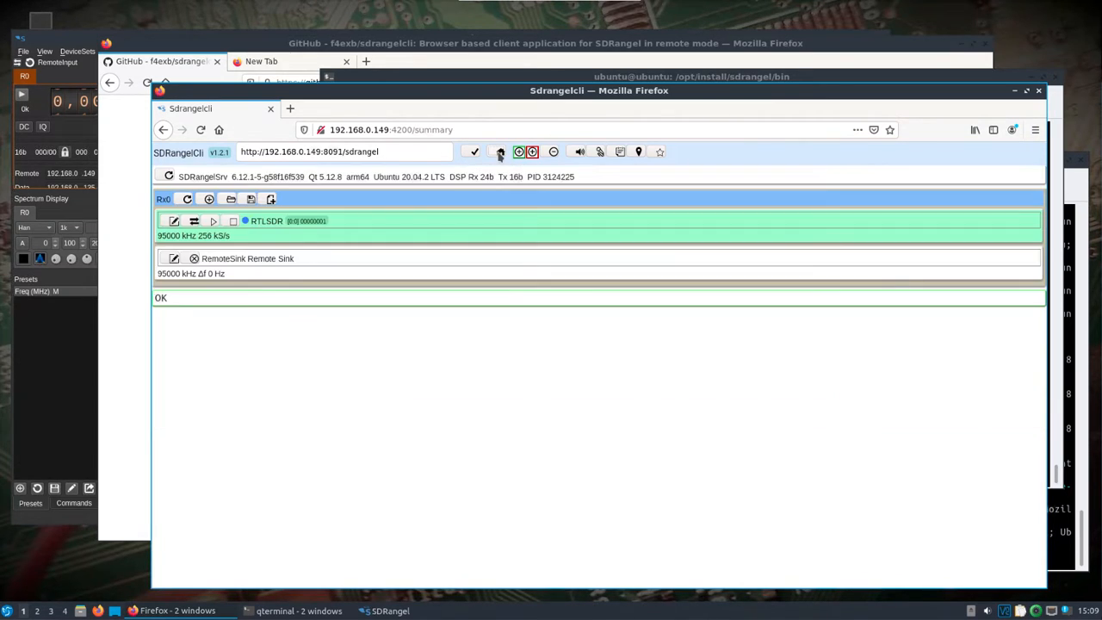
left_click(173, 259)
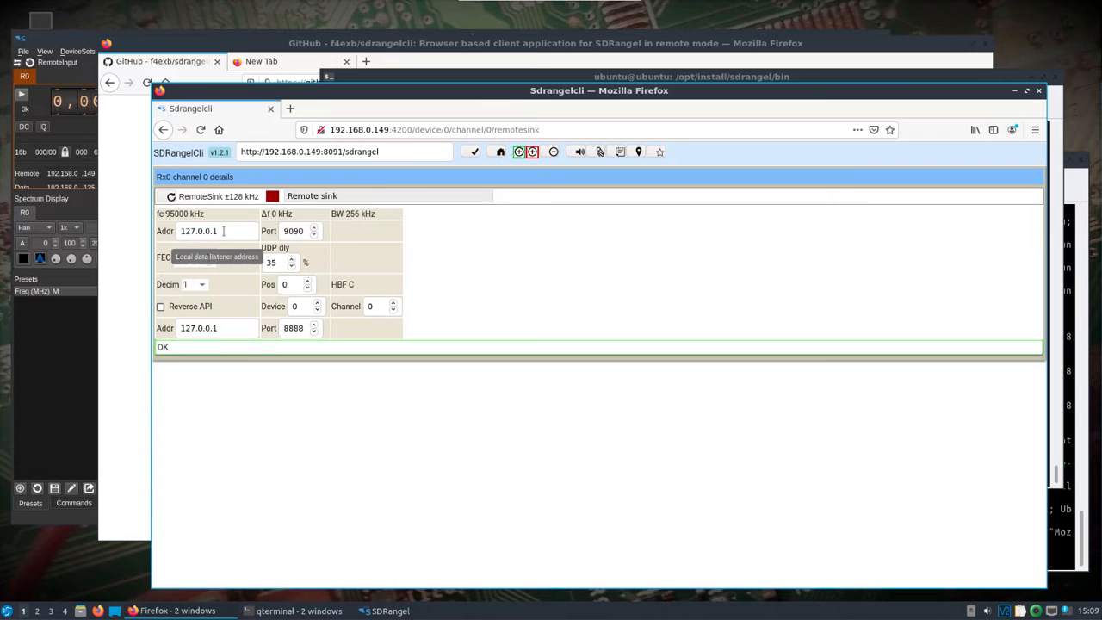
left_click_drag(223, 231, 179, 231)
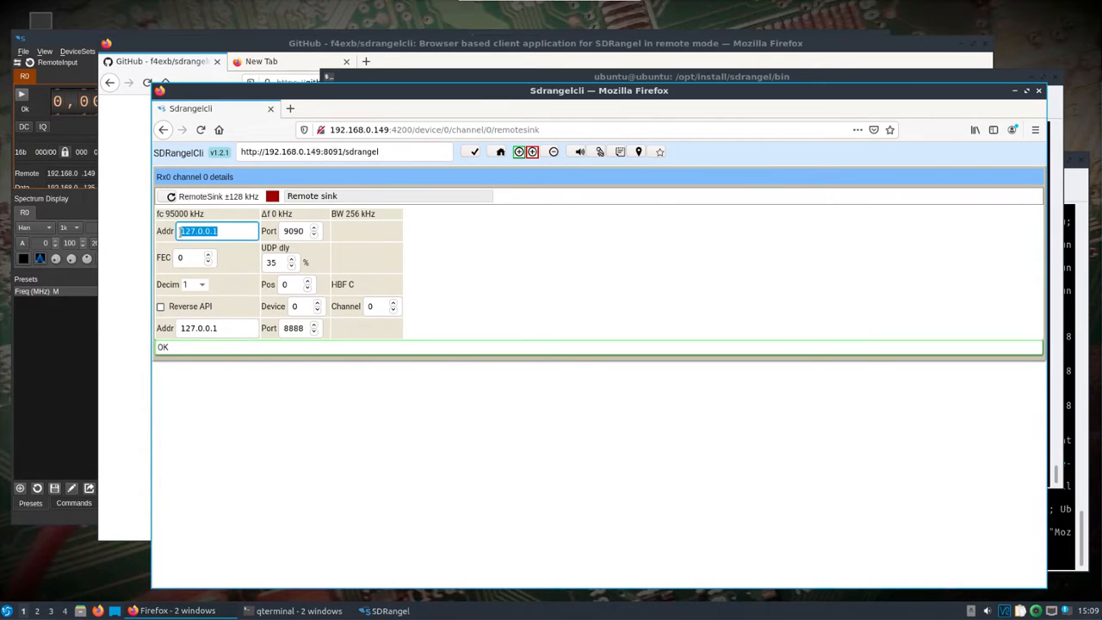
type("168")
left_click(164, 347)
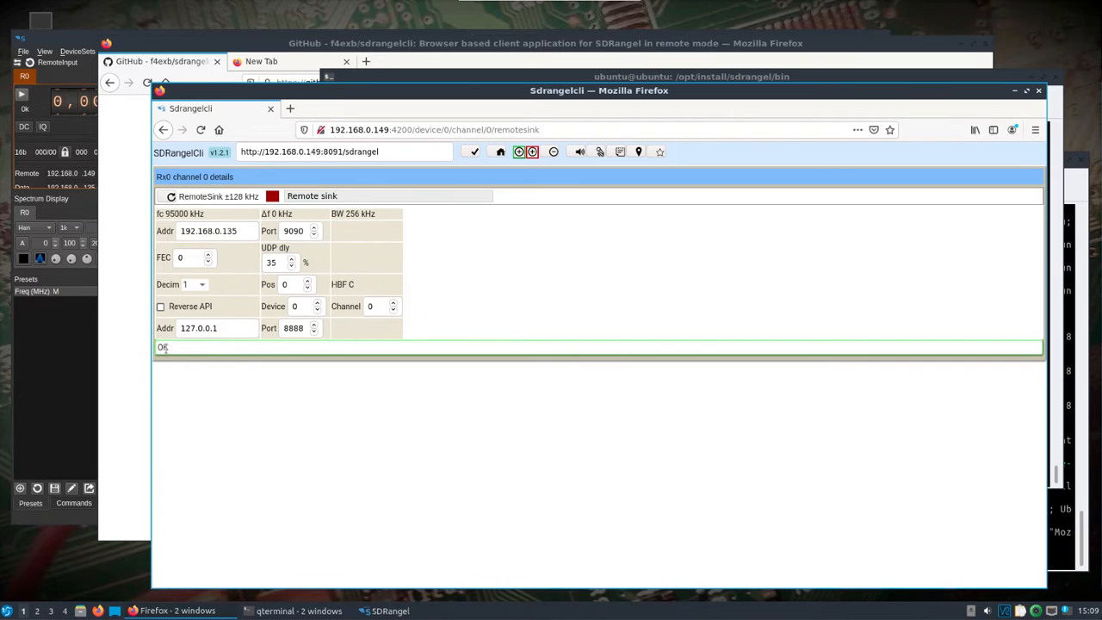
Start the RTLSDR device from the sdrangelcli summary, then switch to the desktop SDRangel and enlarge its RemoteInput panel
left_click(500, 152)
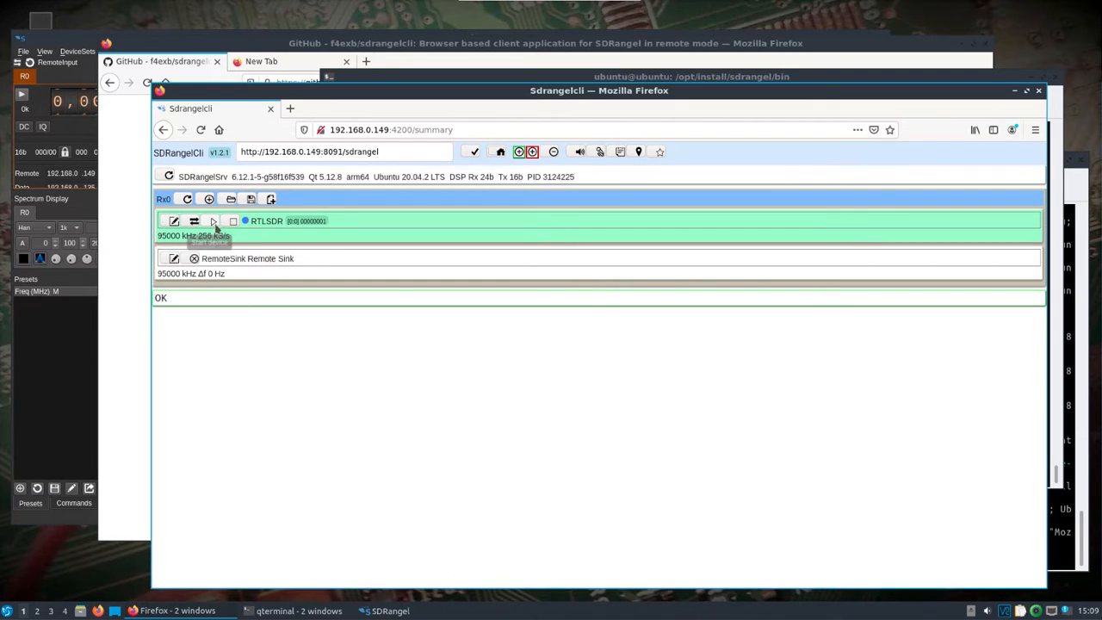
left_click(213, 222)
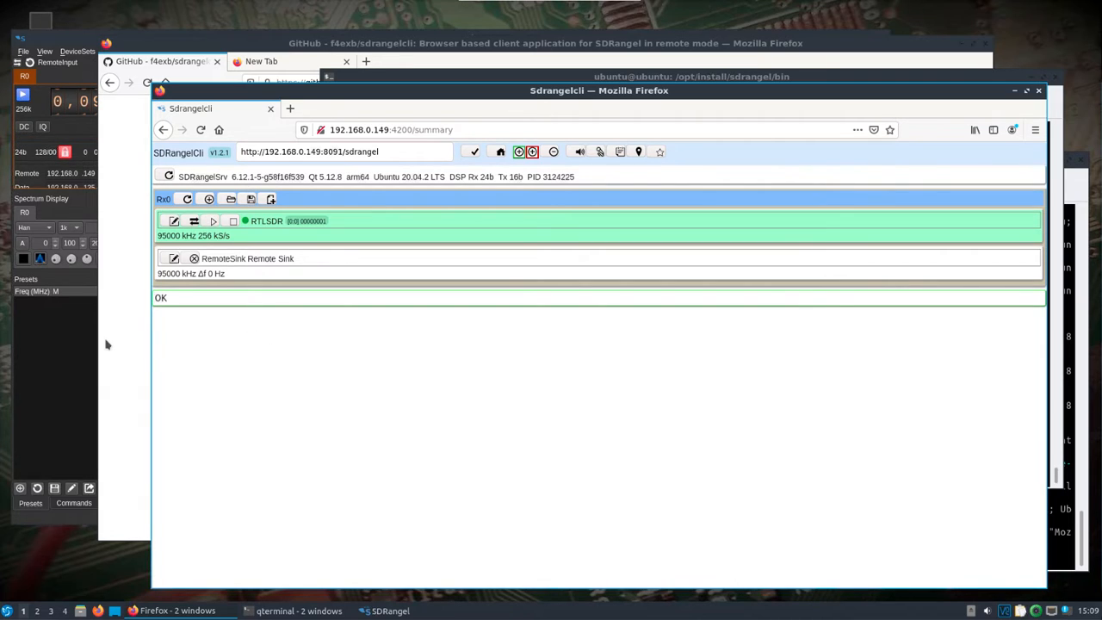
left_click(69, 339)
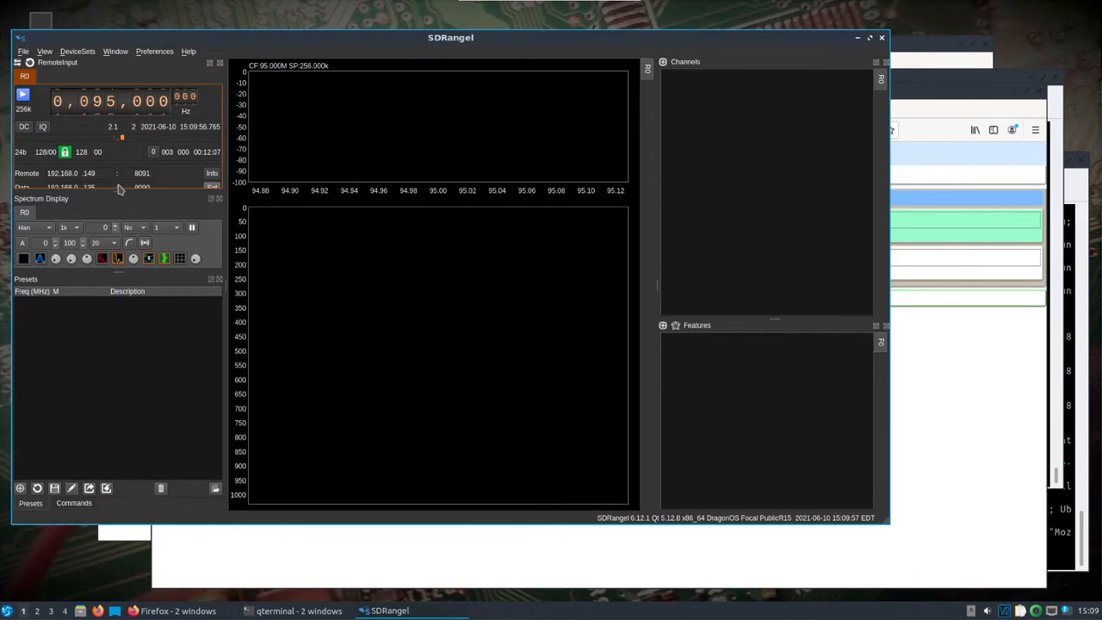
left_click_drag(116, 189, 121, 249)
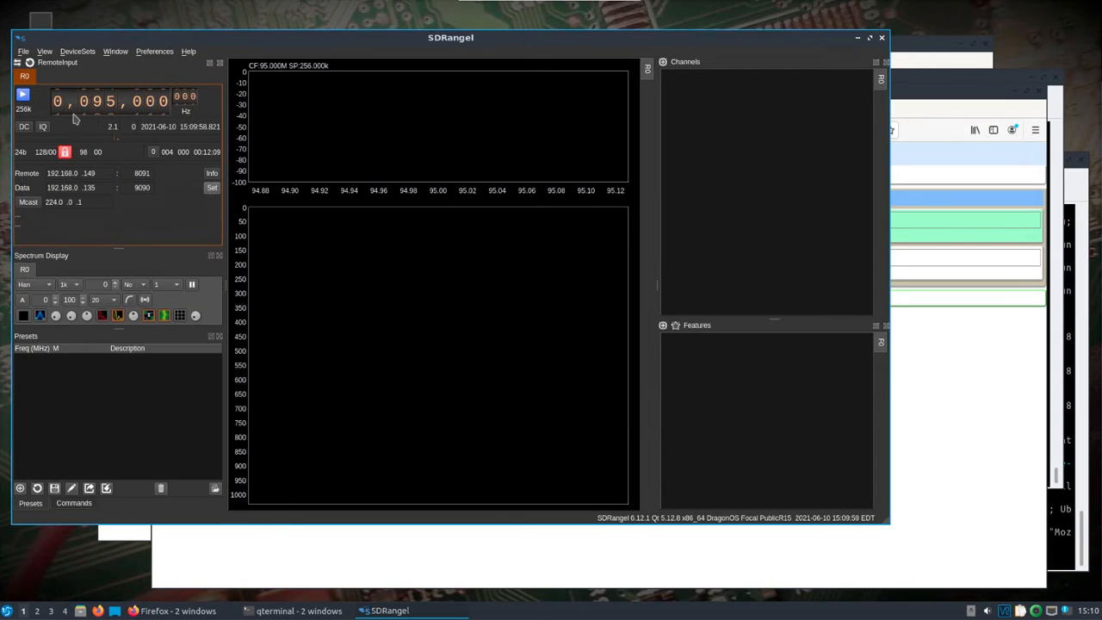
Choose RemoteInput as the sampling device for R0 in the desktop SDRangel
left_click(26, 76)
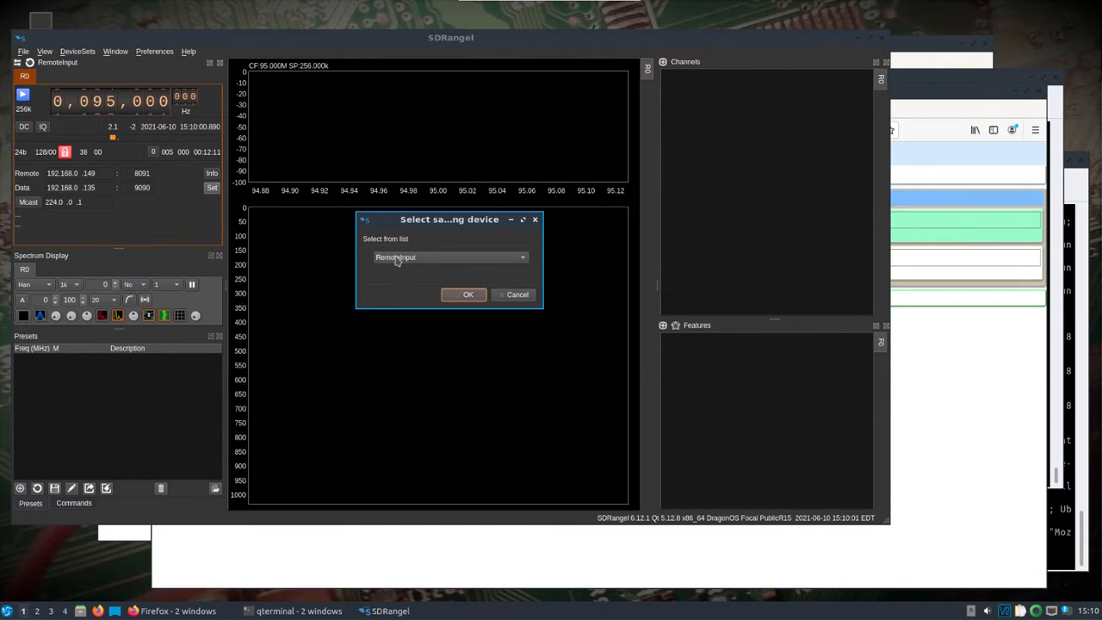
left_click(385, 258)
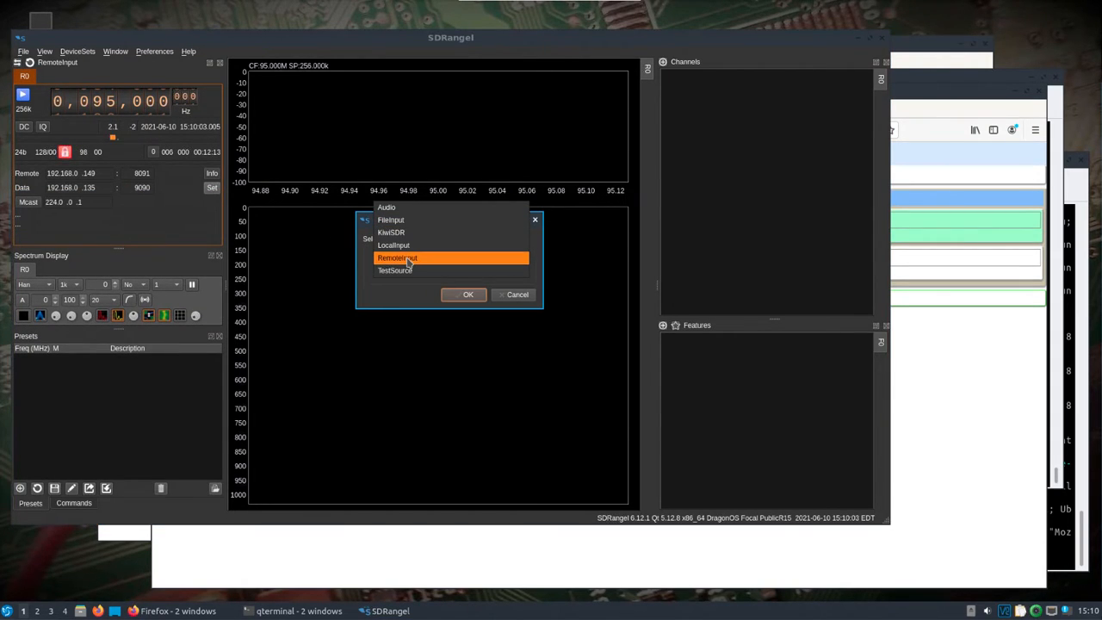
left_click(417, 263)
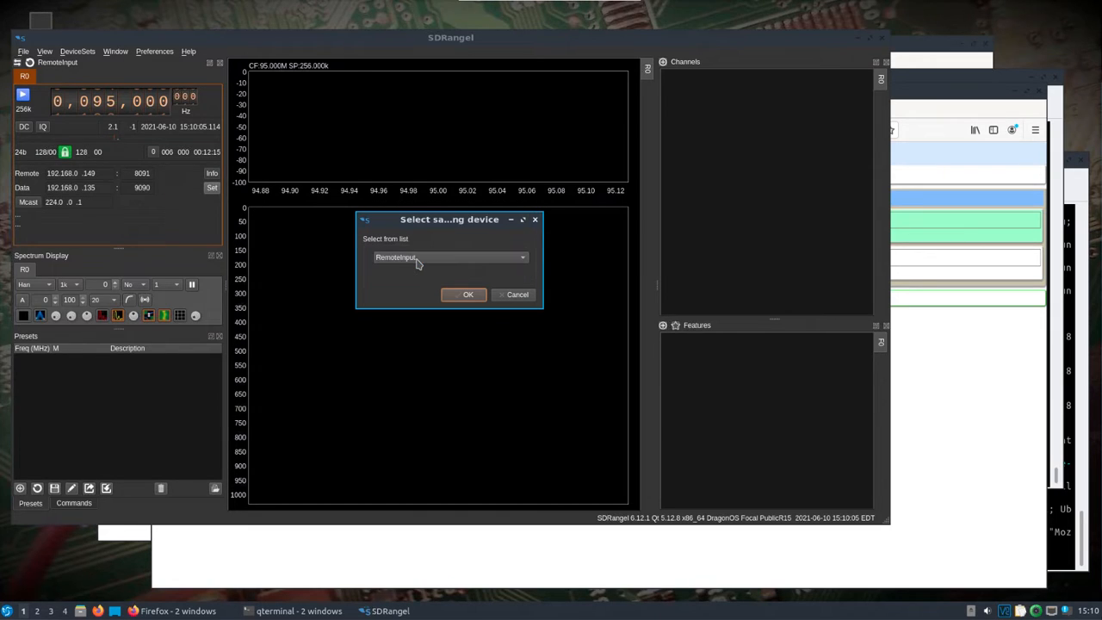
left_click(465, 294)
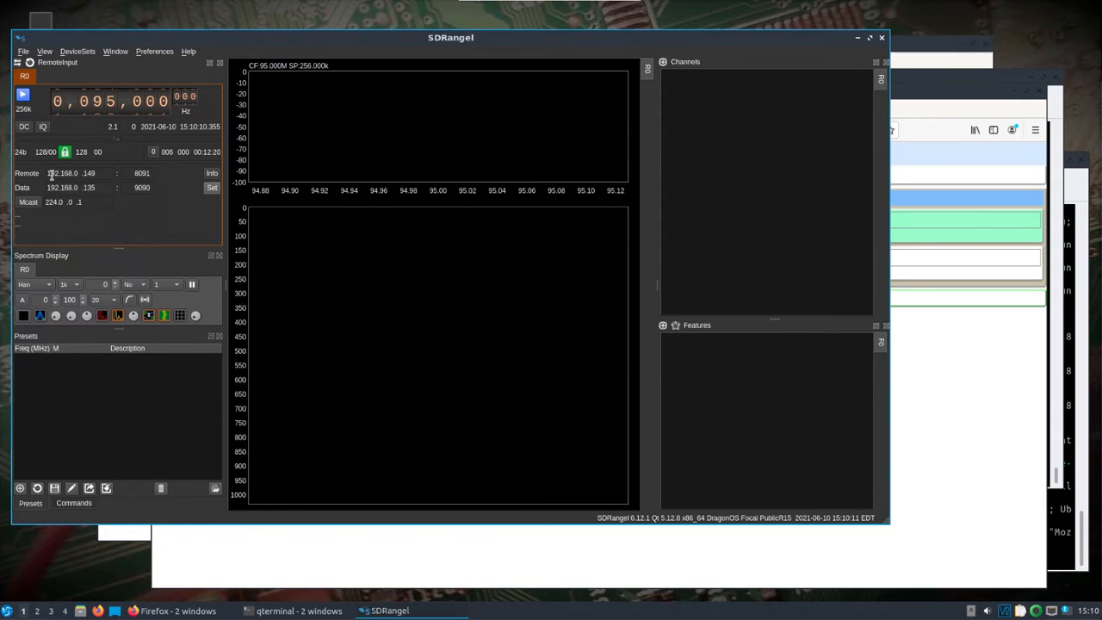
Connect the RemoteInput to the remote API at 192.168.0.149 and enter 8091 as its port
left_click(97, 174)
left_click(208, 176)
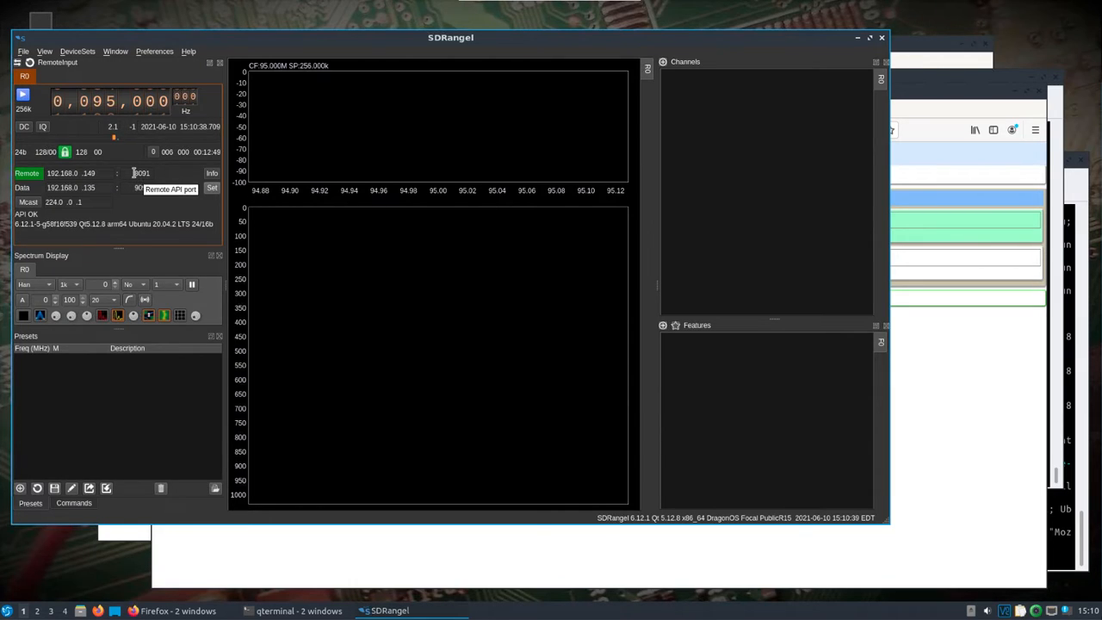
left_click(135, 173)
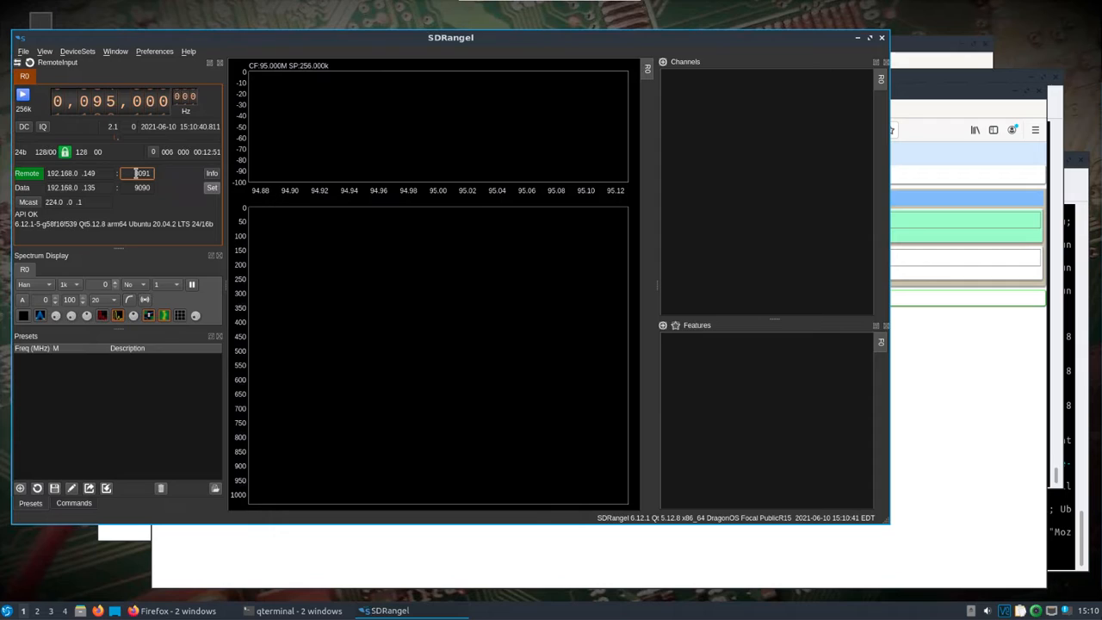
double_click(145, 173)
type("8091")
left_click(31, 203)
left_click(31, 204)
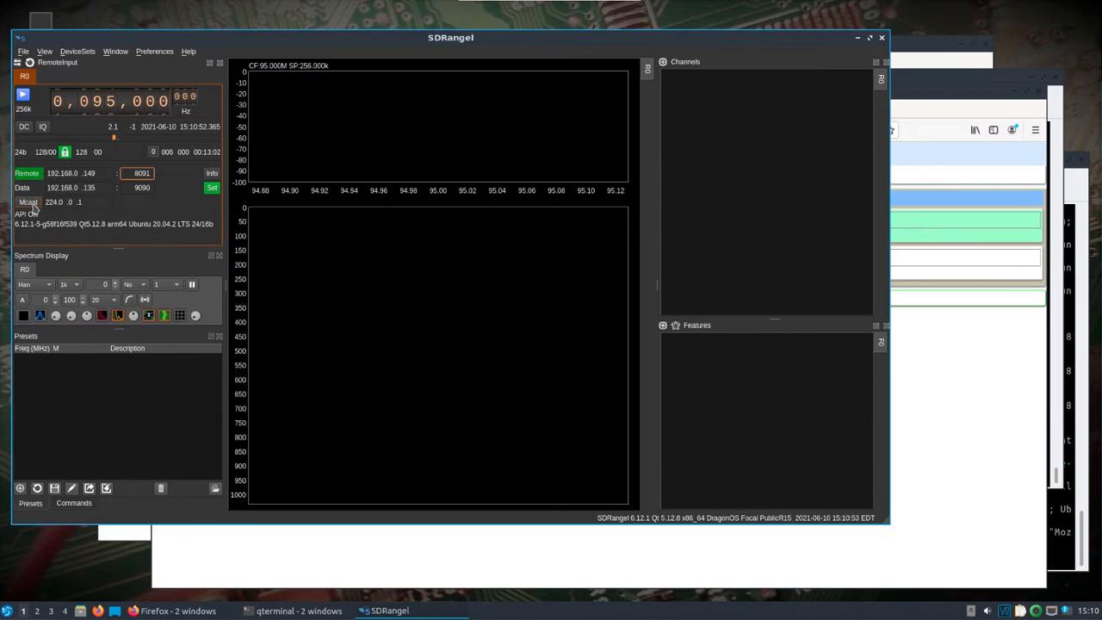
Apply the RemoteInput data address 192.168.0.135, start the stream, and widen the Channels area beside the spectrum
left_click(213, 189)
left_click(104, 188)
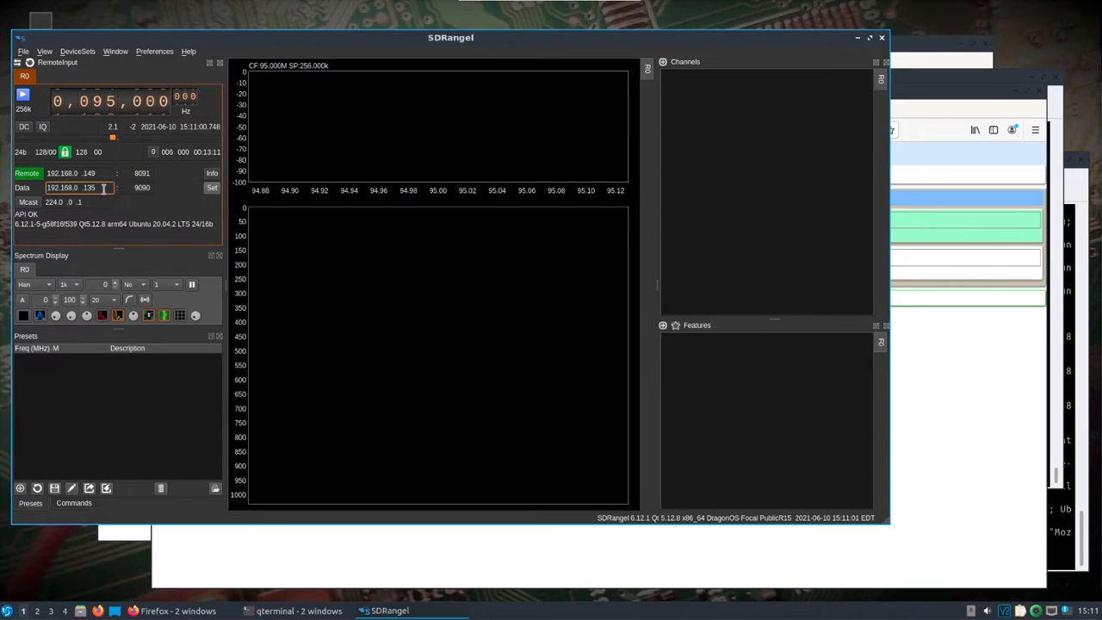
key("Return")
left_click(24, 97)
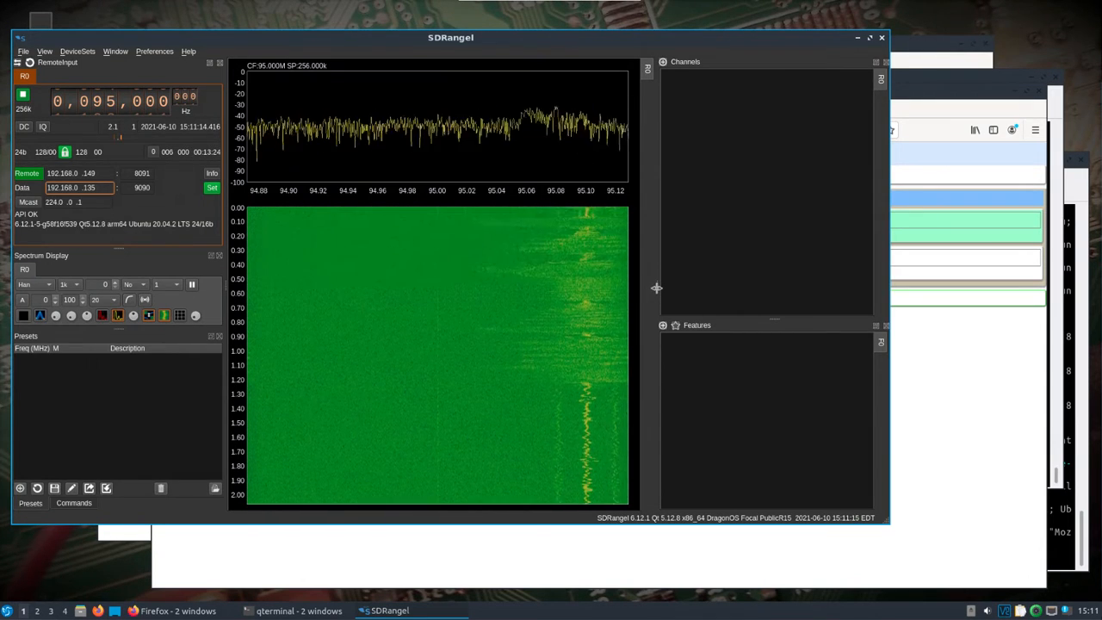
left_click_drag(656, 287, 583, 290)
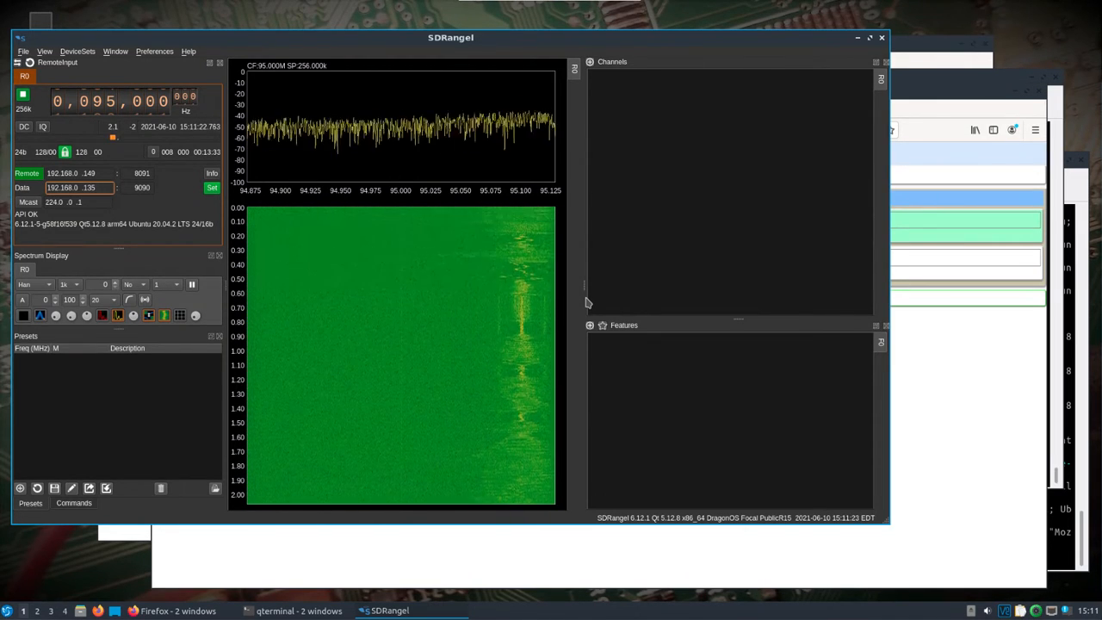
Switch to the sdrangelcli browser page and go from the Remote Sink channel details to the summary
left_click(961, 371)
left_click(175, 259)
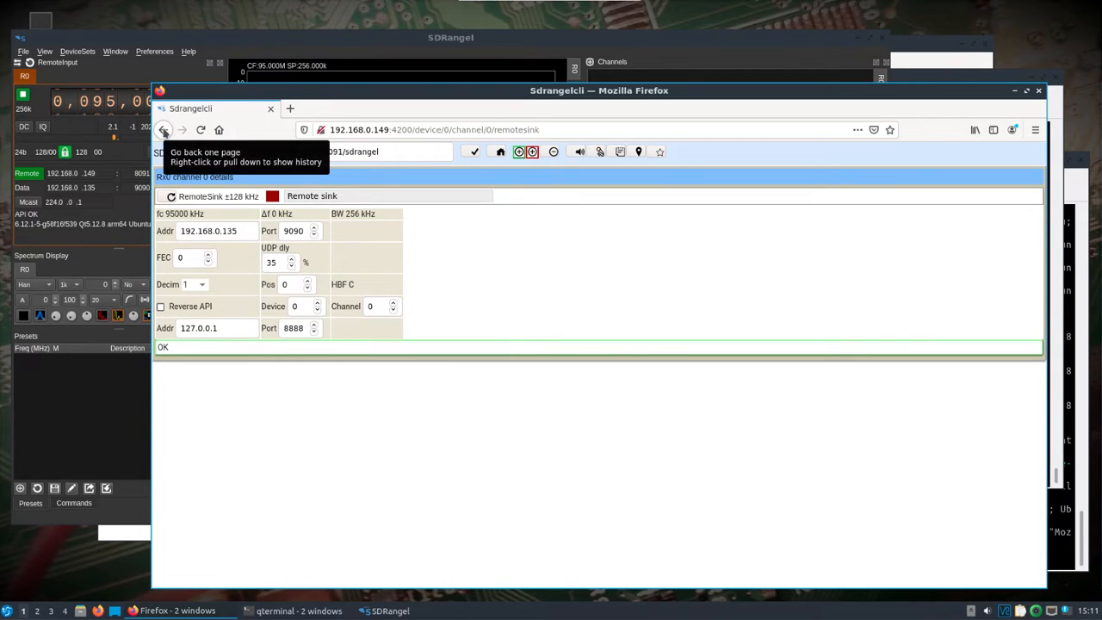
left_click(163, 132)
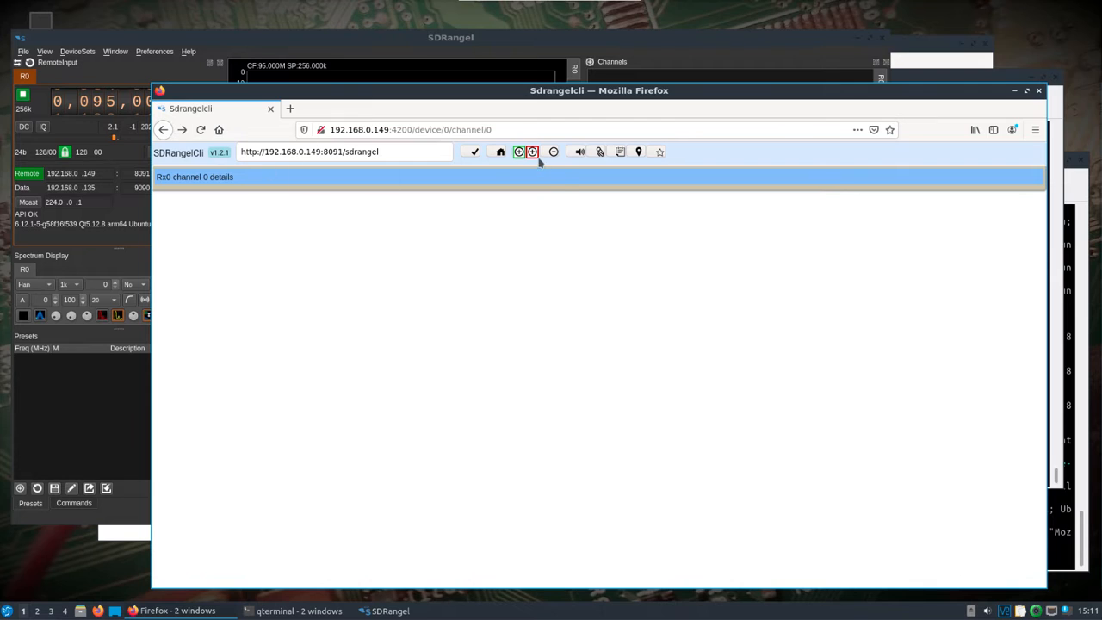
left_click(500, 152)
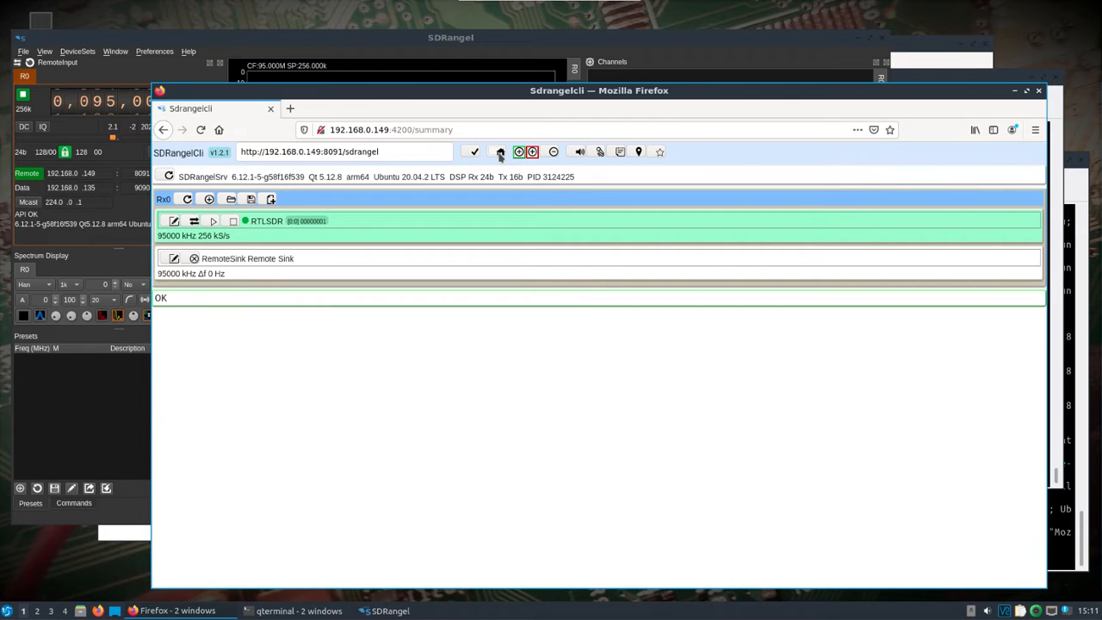
Switch to the desktop SDRangel and add a Broadcast FM Demodulator channel to R0
left_click(349, 48)
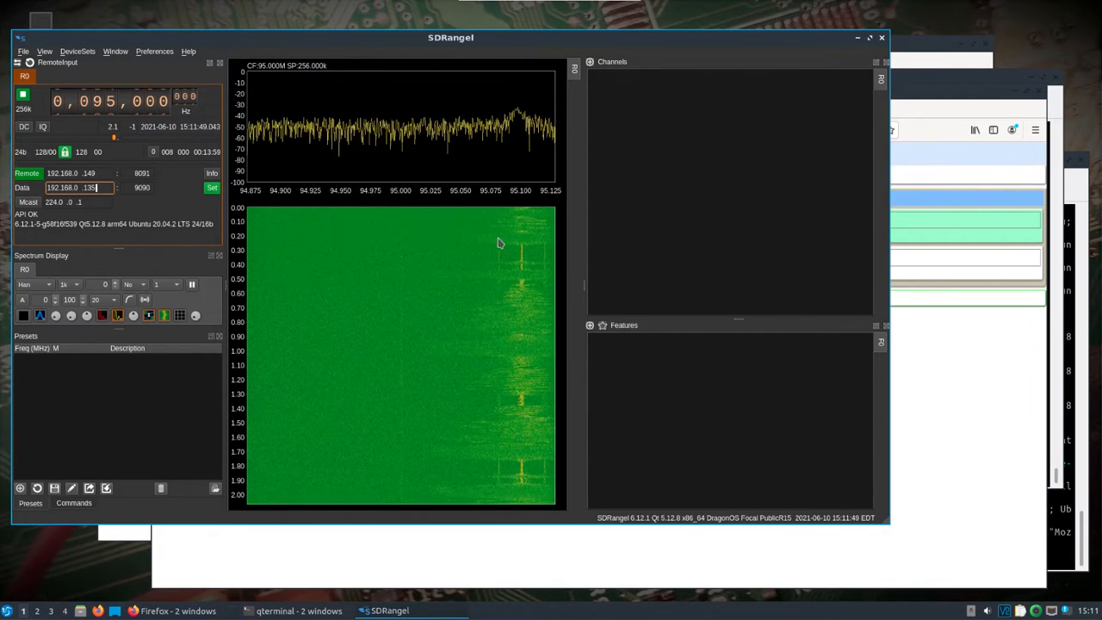
left_click(589, 62)
left_click(439, 261)
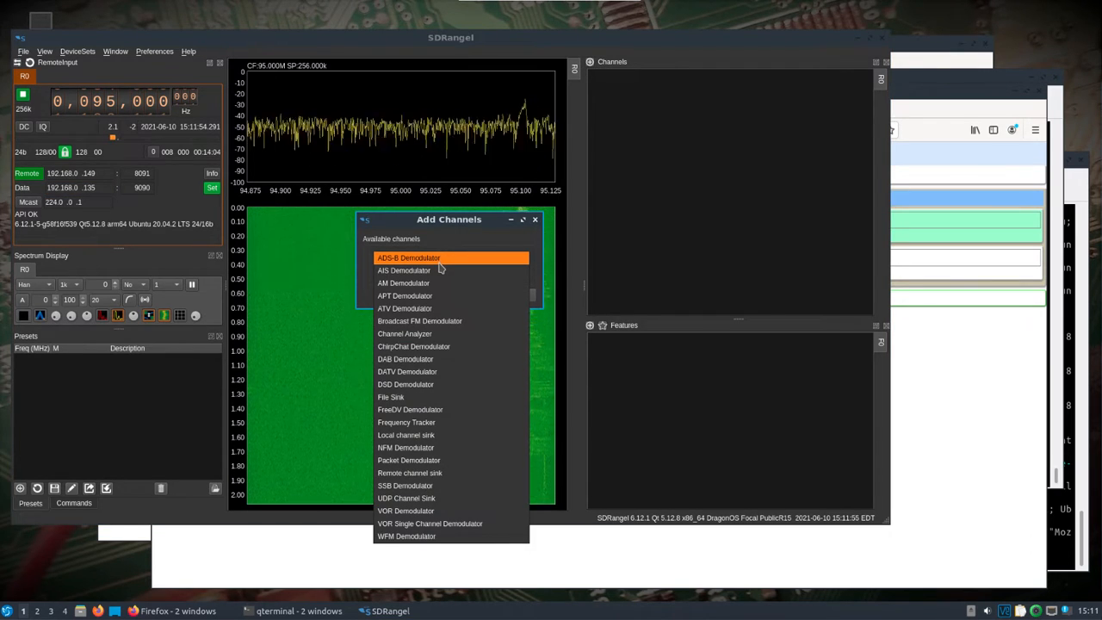
left_click(447, 325)
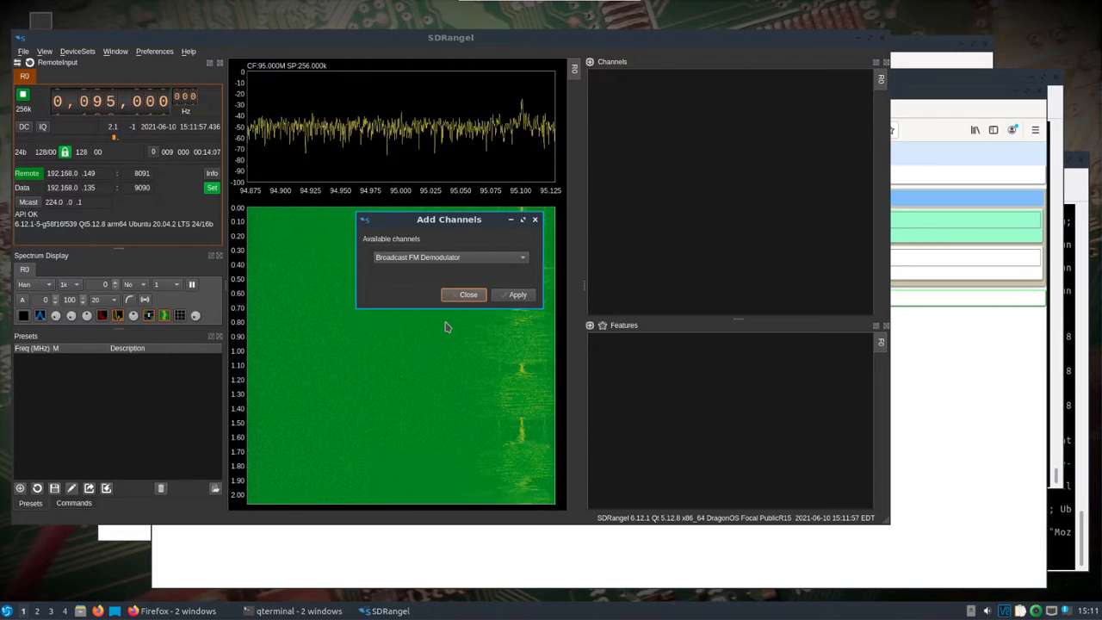
left_click(517, 295)
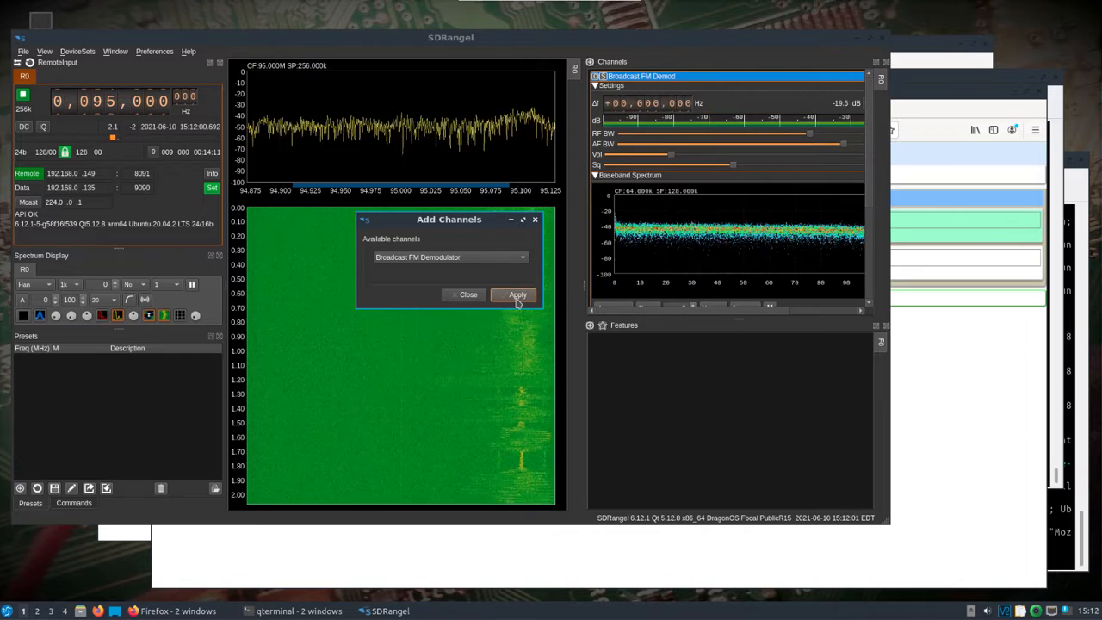
left_click(468, 295)
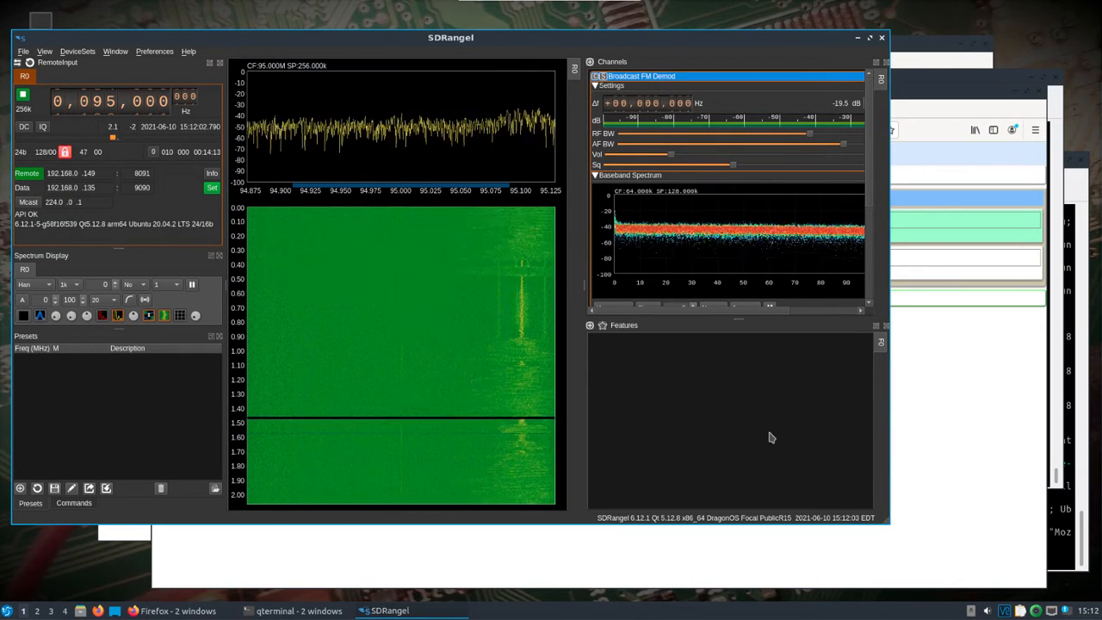
Raise the system audio volume to about 76%
left_click(990, 611)
left_click_drag(999, 565, 1000, 550)
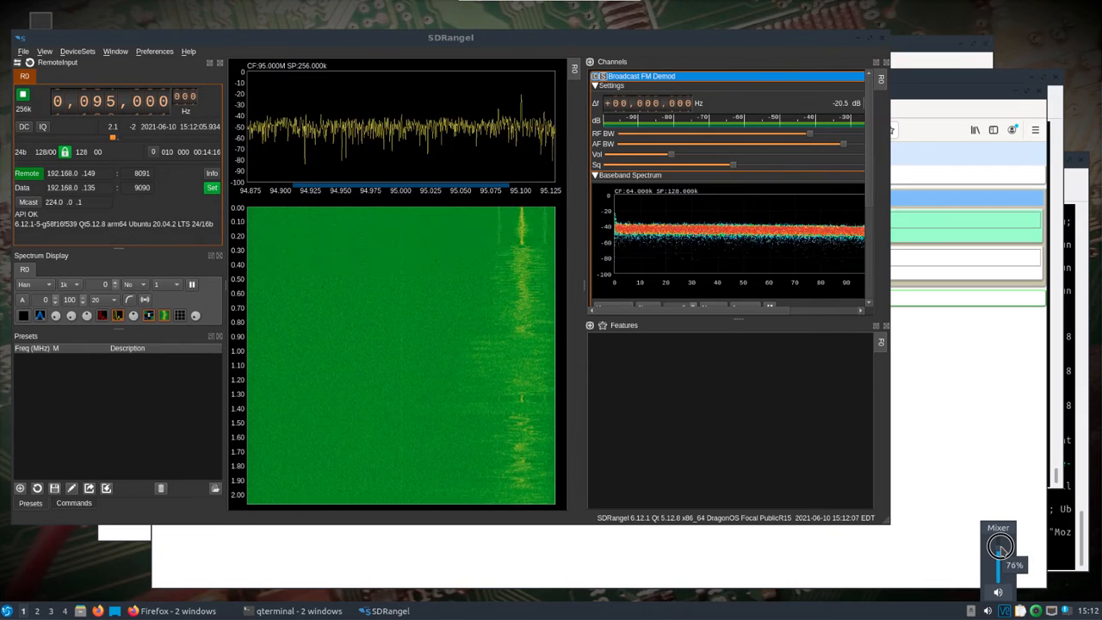
left_click(435, 135)
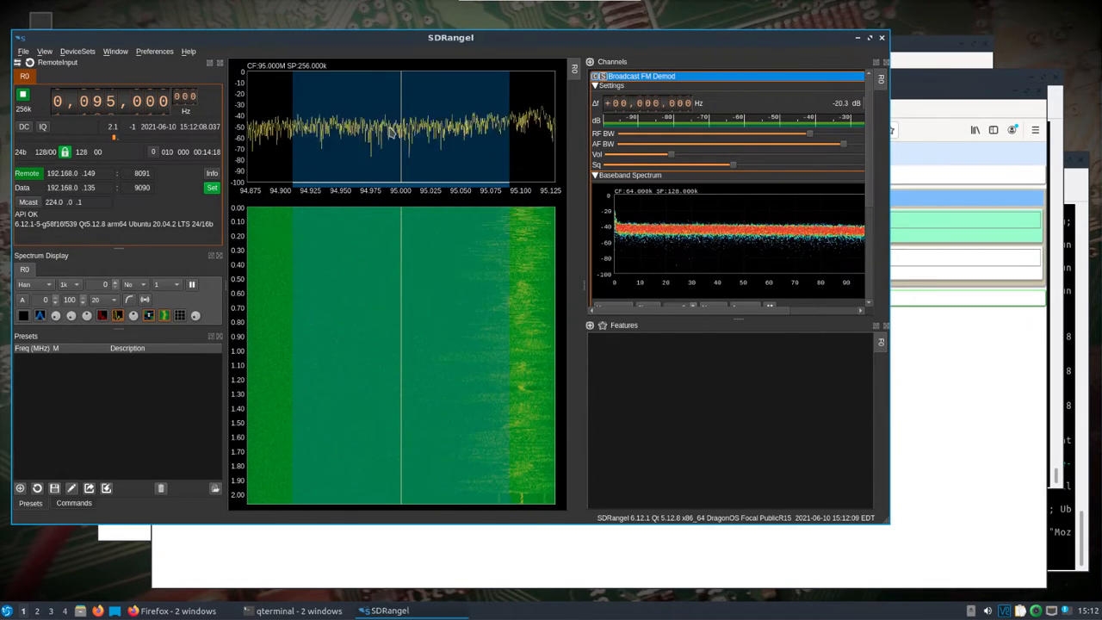
Move the Broadcast FM demodulator onto the signal near 95.1 MHz, at a frequency offset of about +103,600 Hz
left_click_drag(406, 129, 522, 130)
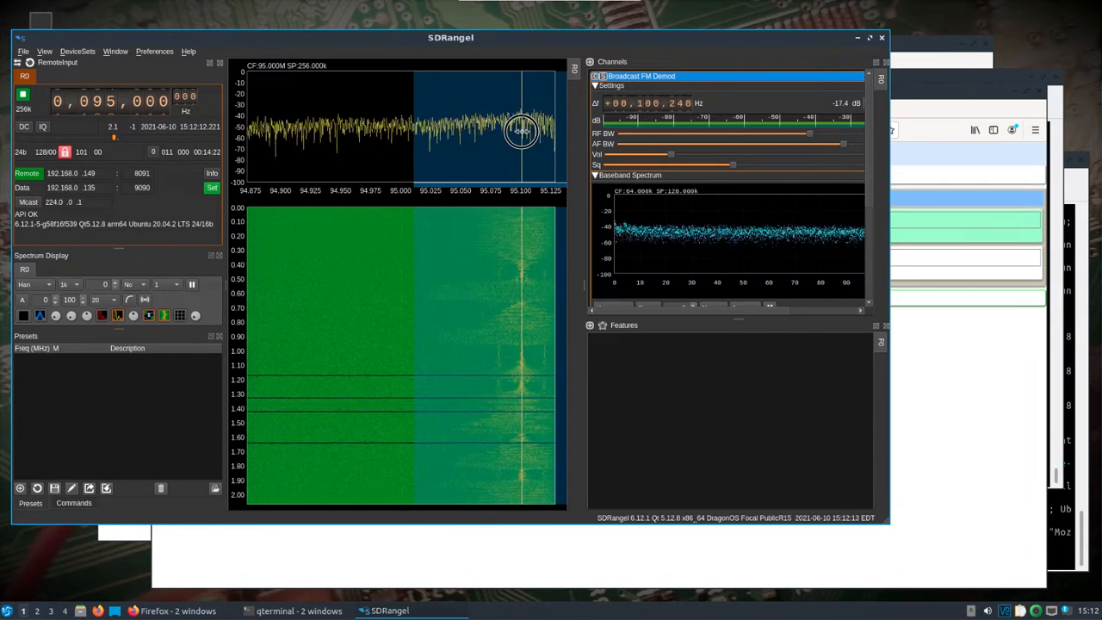
left_click(522, 131)
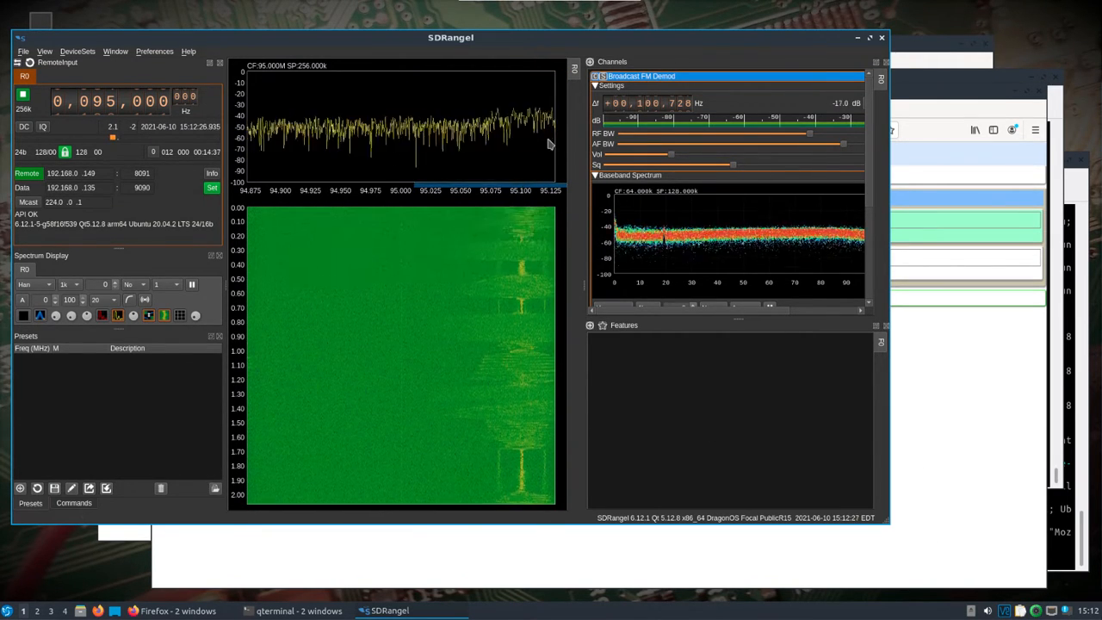
left_click_drag(521, 134, 526, 129)
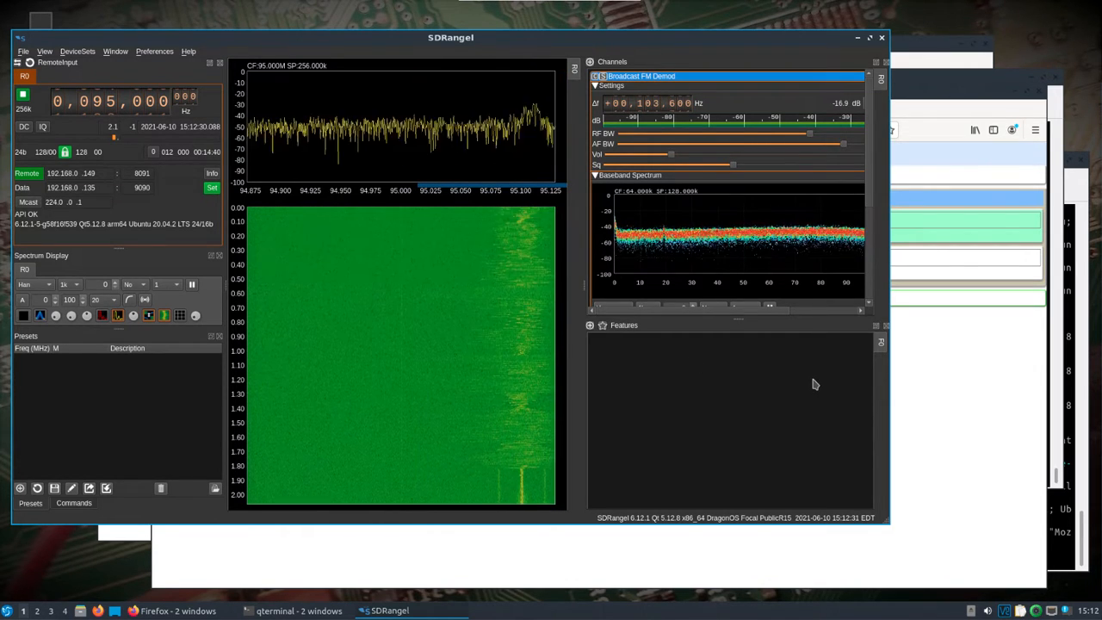
Enable AGC in the RTLSDR device settings in sdrangelcli and check the resulting spectrum in the desktop SDRangel
left_click(935, 424)
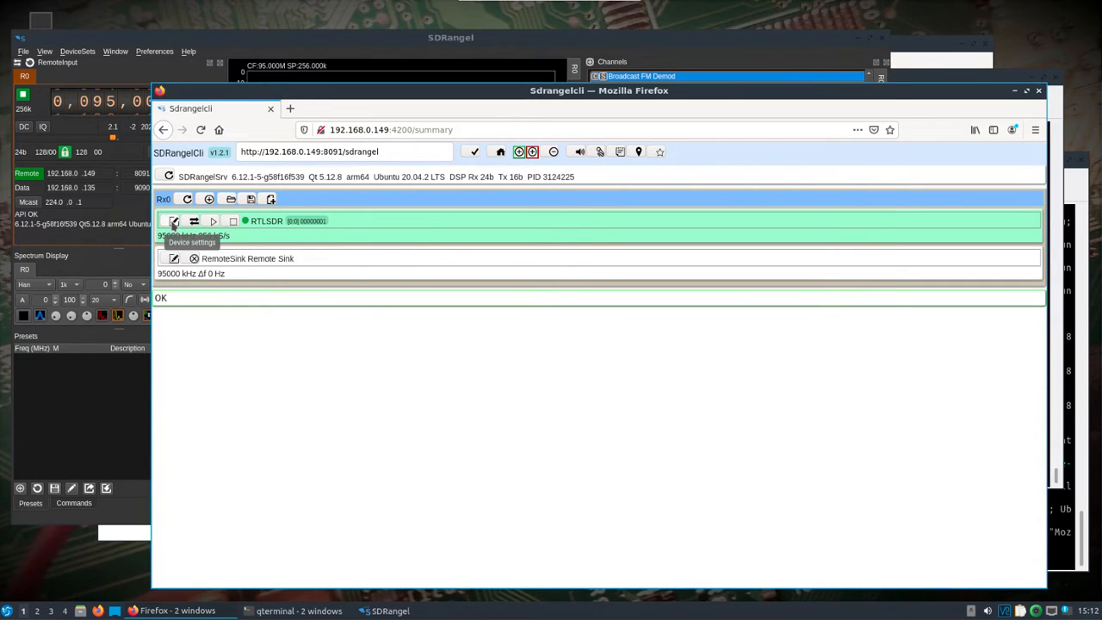
left_click(173, 222)
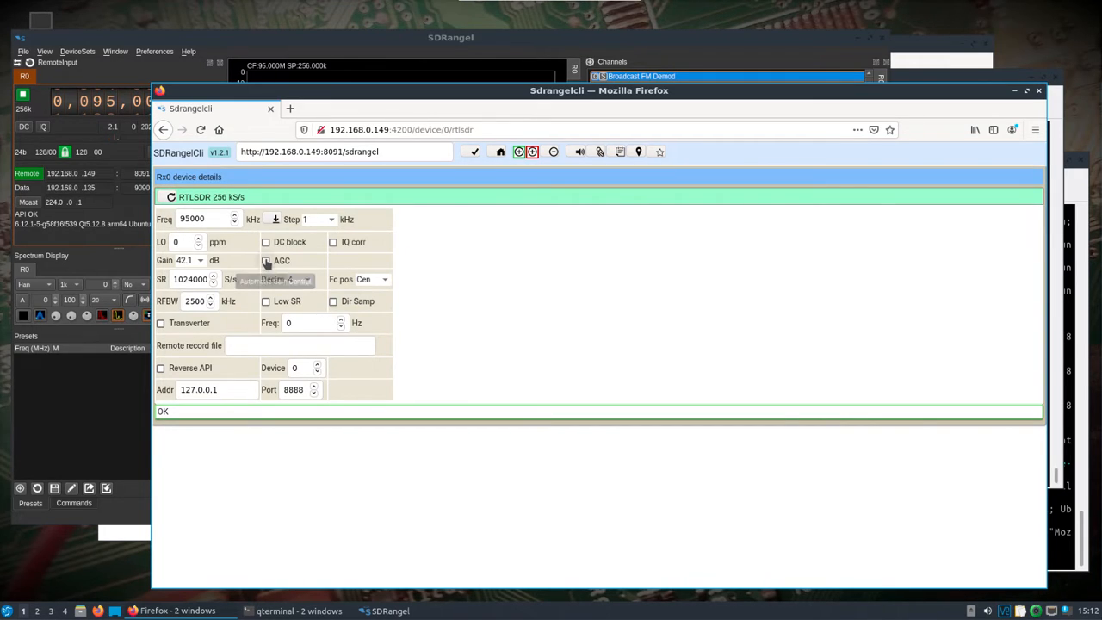
left_click(266, 260)
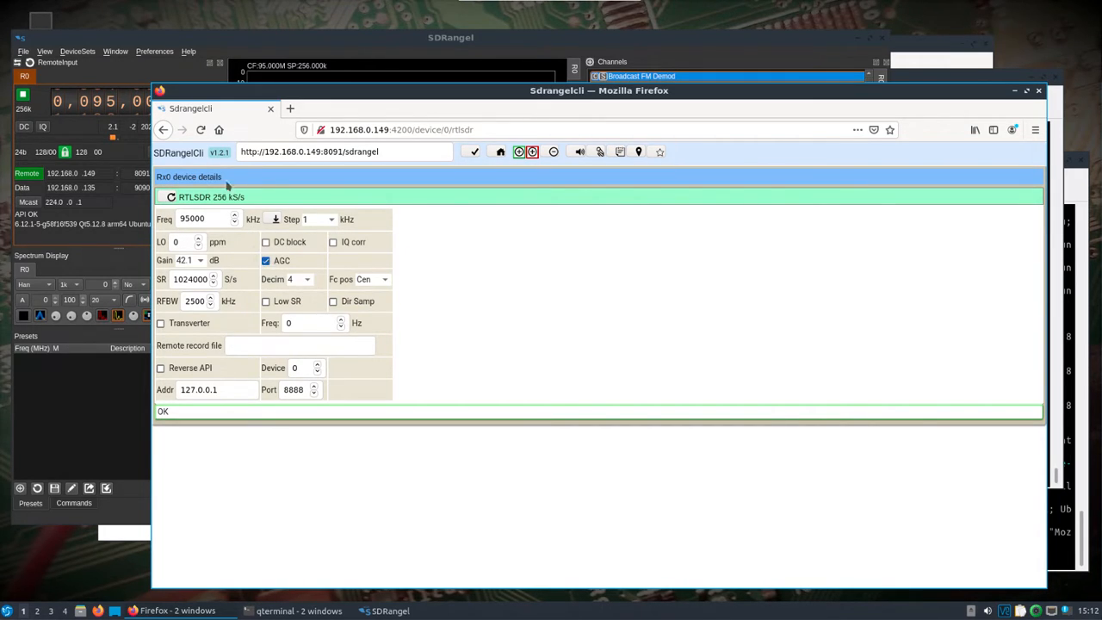
double_click(245, 41)
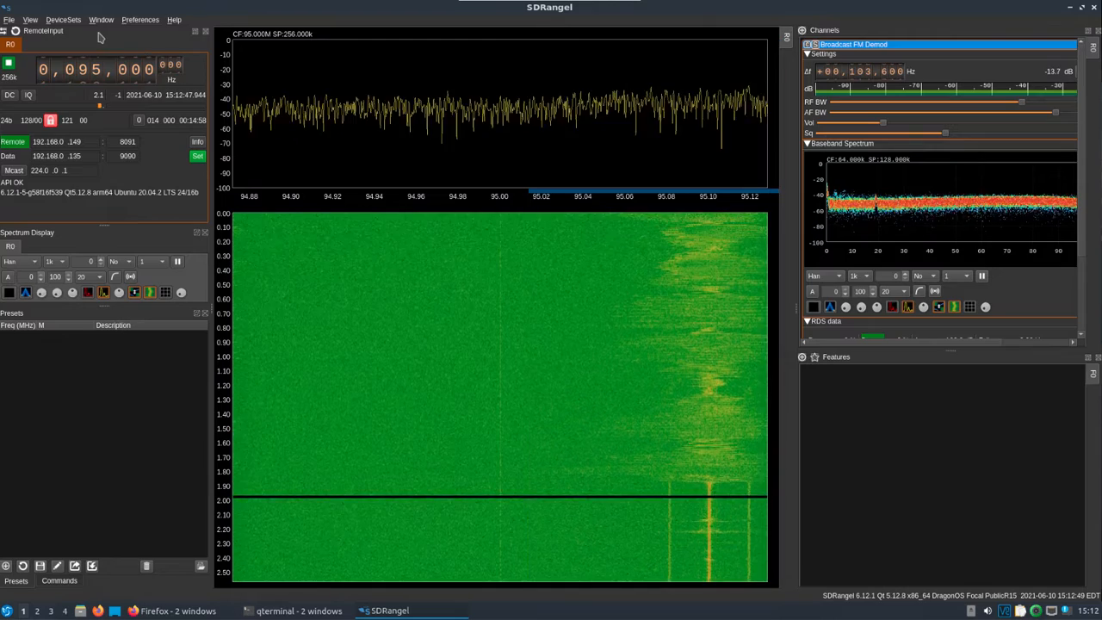
left_click(1082, 9)
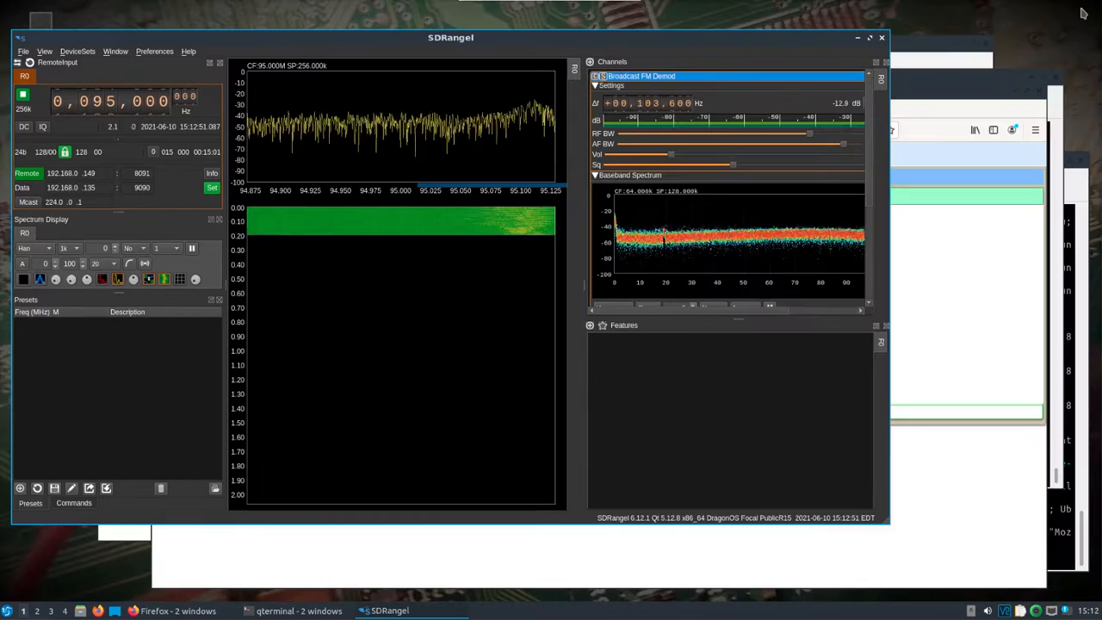
Set the RTLSDR center frequency to 97000 kHz in sdrangelcli and check the retuned spectrum in the desktop SDRangel
left_click(954, 339)
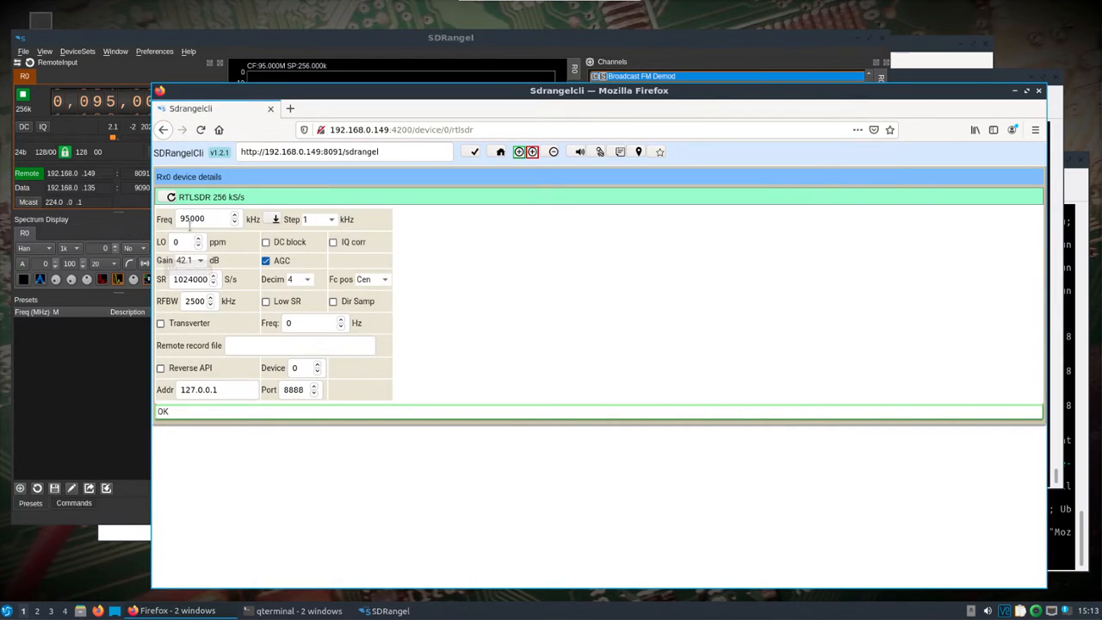
left_click(186, 219)
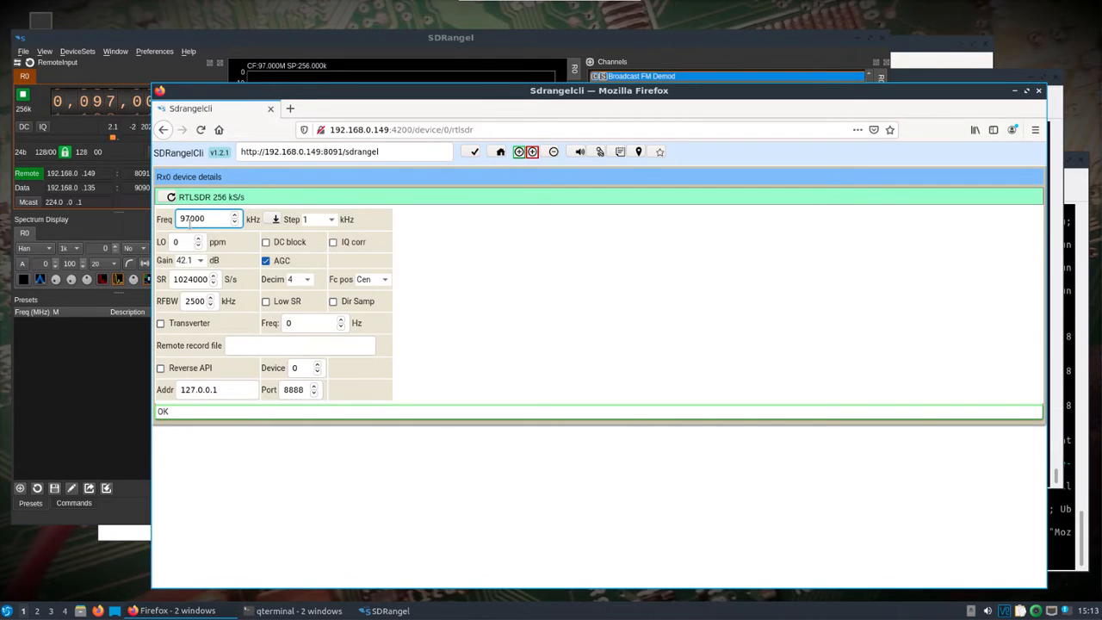
left_click(243, 44)
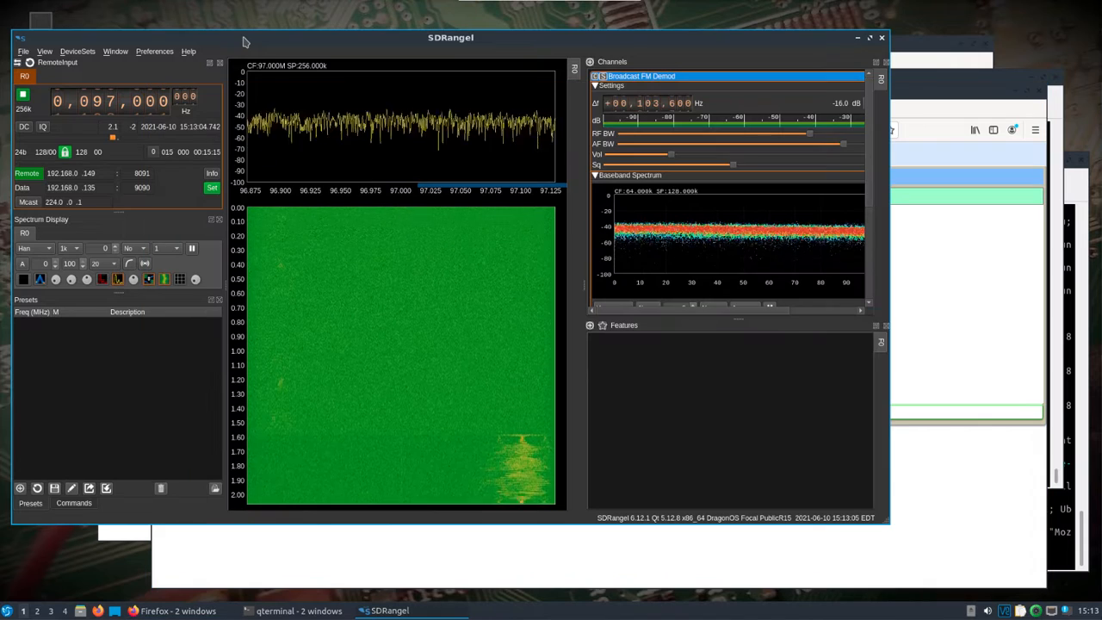
Set the RTLSDR center frequency to 95000 kHz in sdrangelcli and lower the Broadcast FM demodulator's volume in the desktop SDRangel
left_click(946, 339)
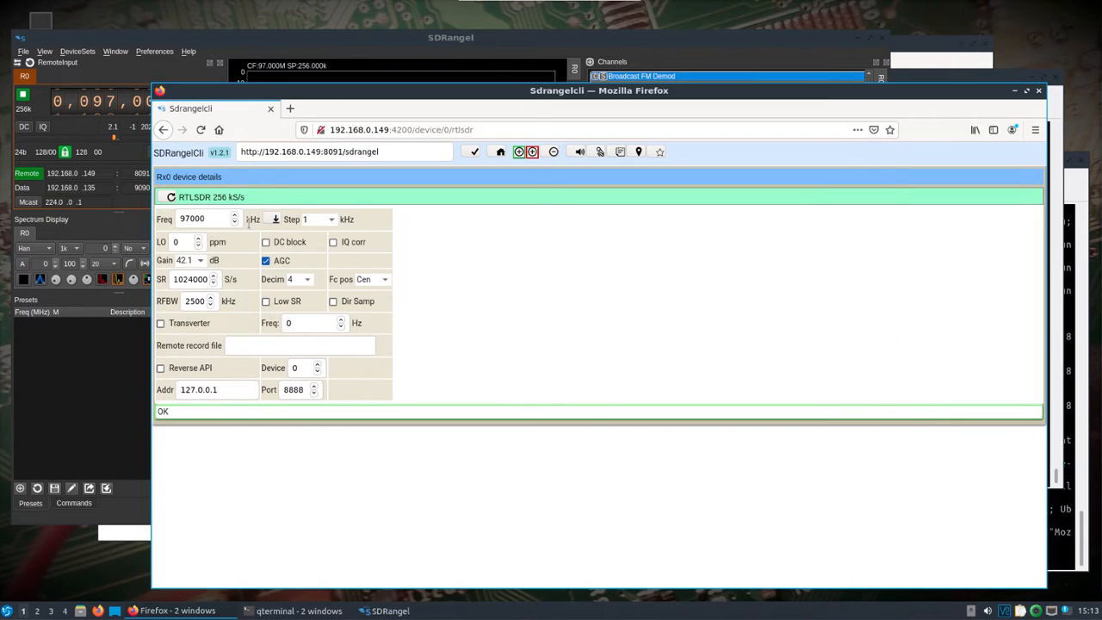
left_click(186, 218)
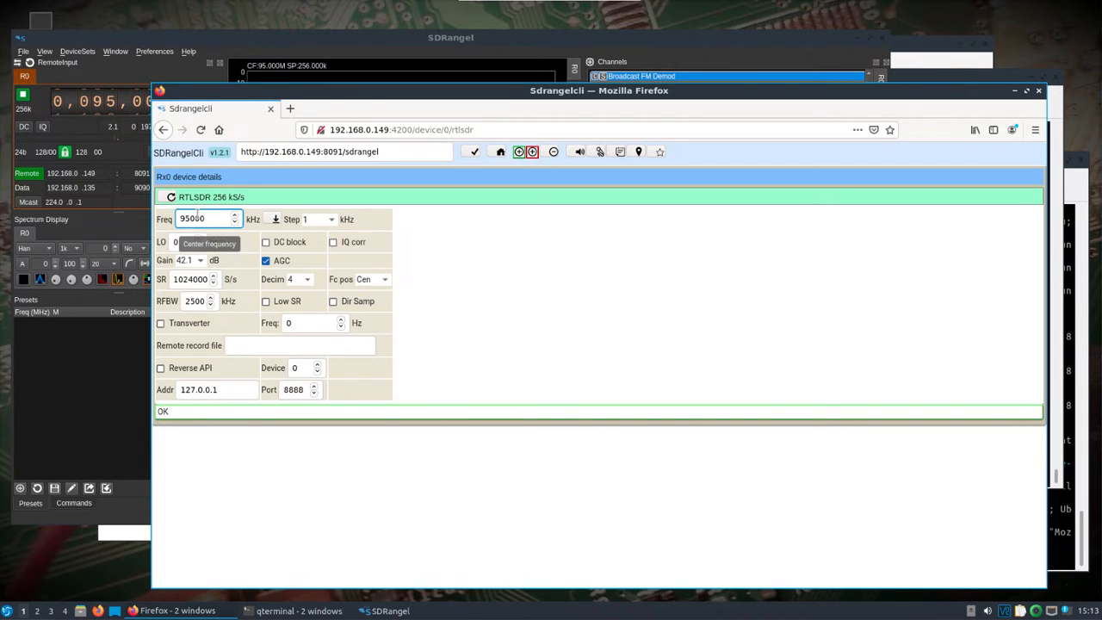
left_click(203, 43)
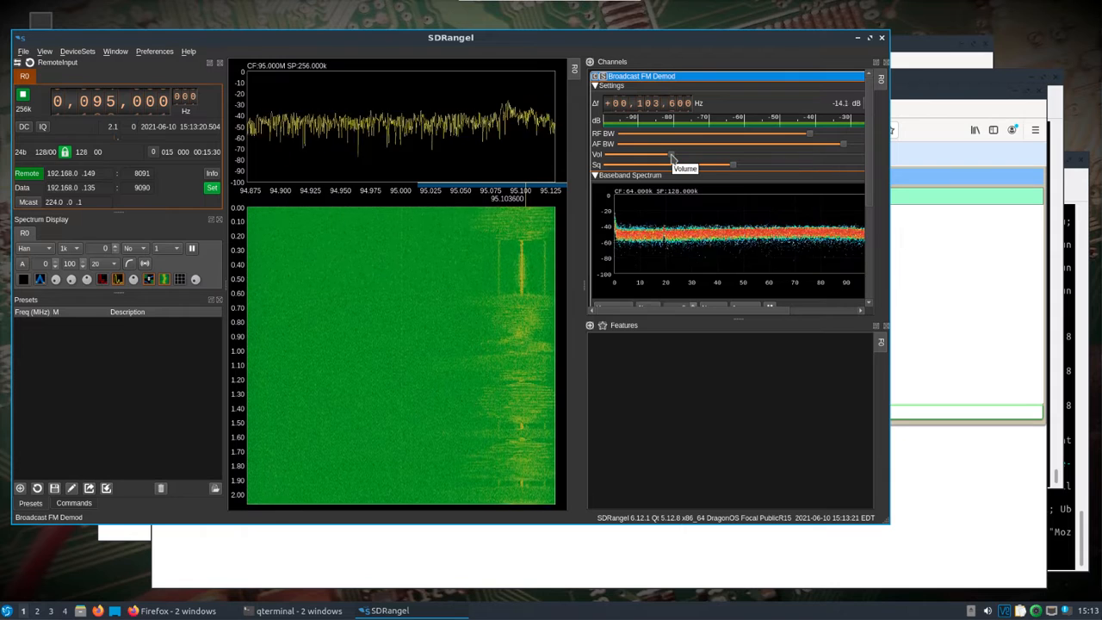
left_click_drag(673, 158, 644, 161)
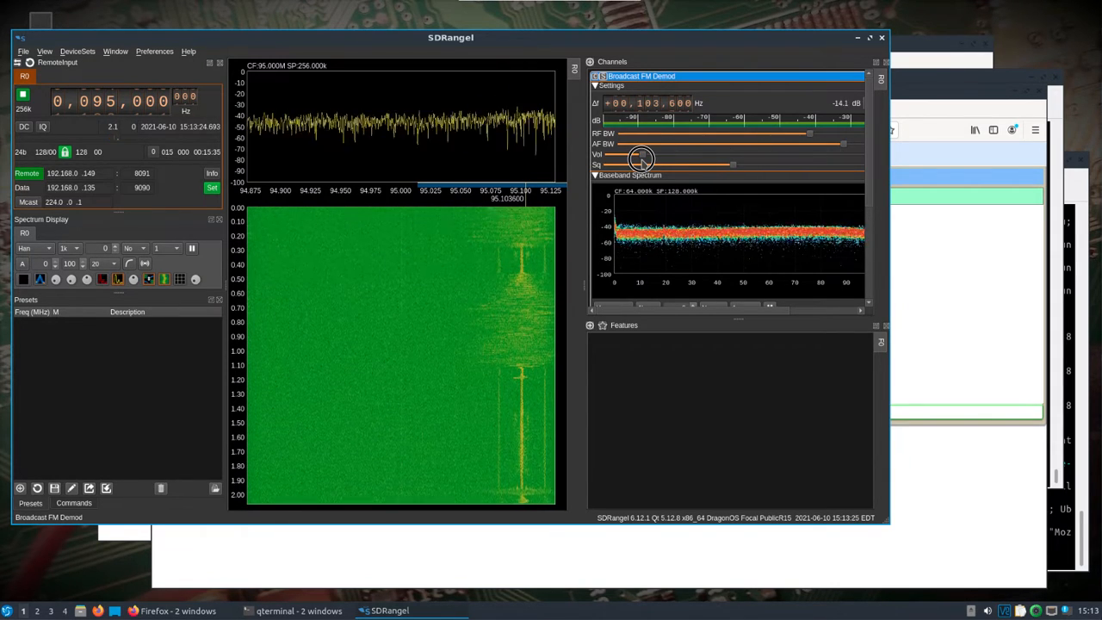
Move the sdrangelcli window clear of the desktop SDRangel's frequency display and step the RTLSDR center frequency up in 1 kHz increments to 95041 kHz
left_click(945, 293)
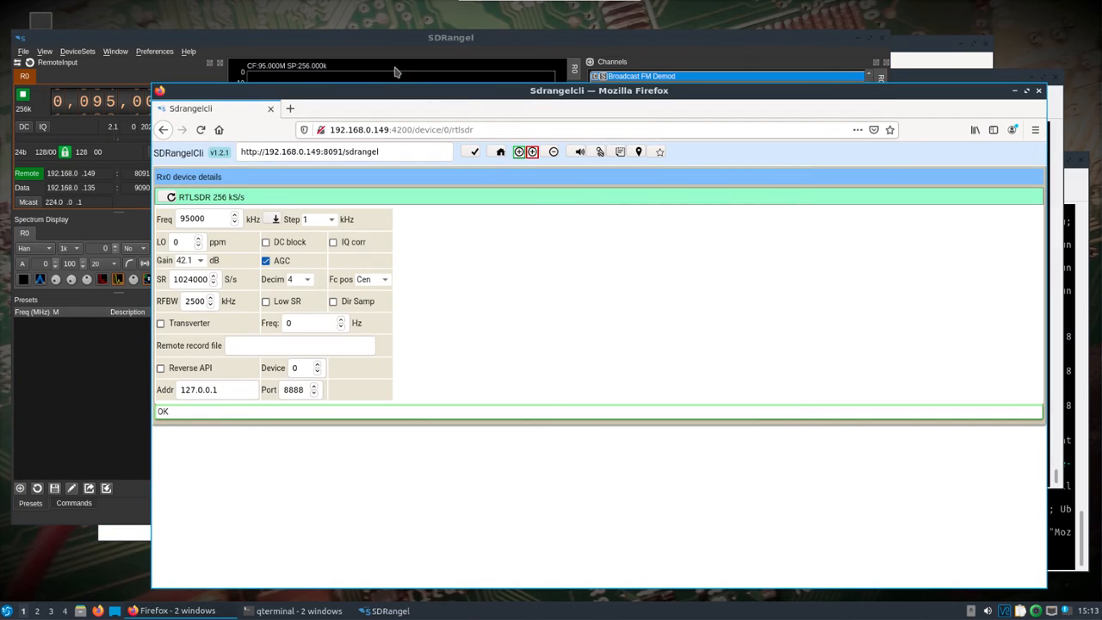
left_click_drag(387, 91, 680, 198)
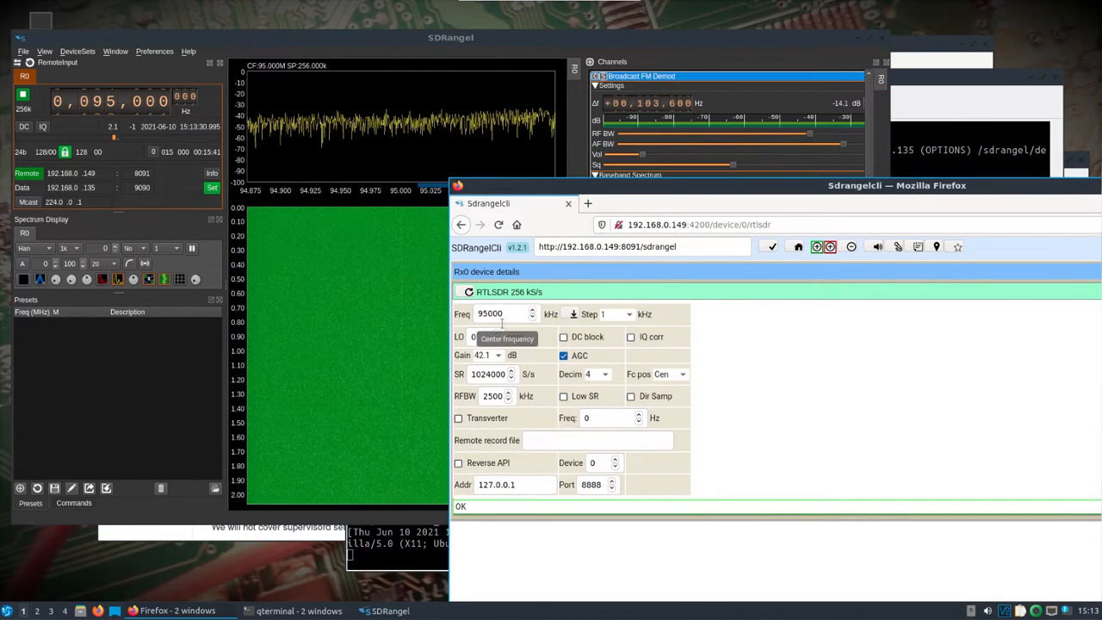
left_click(533, 314)
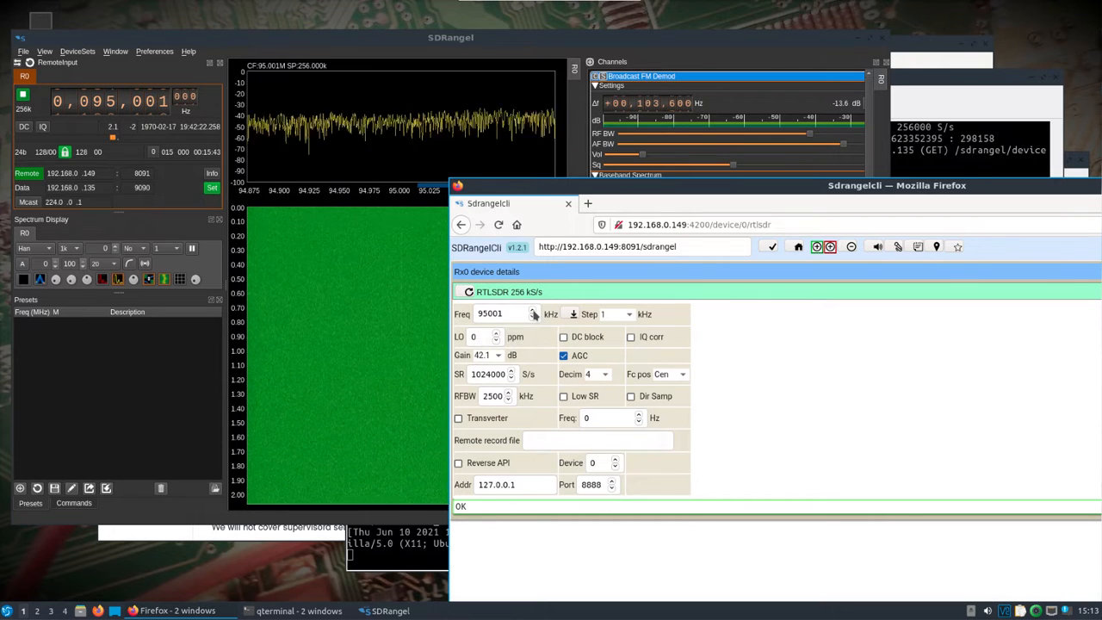
left_click(533, 313)
left_click(534, 313)
left_click(534, 313)
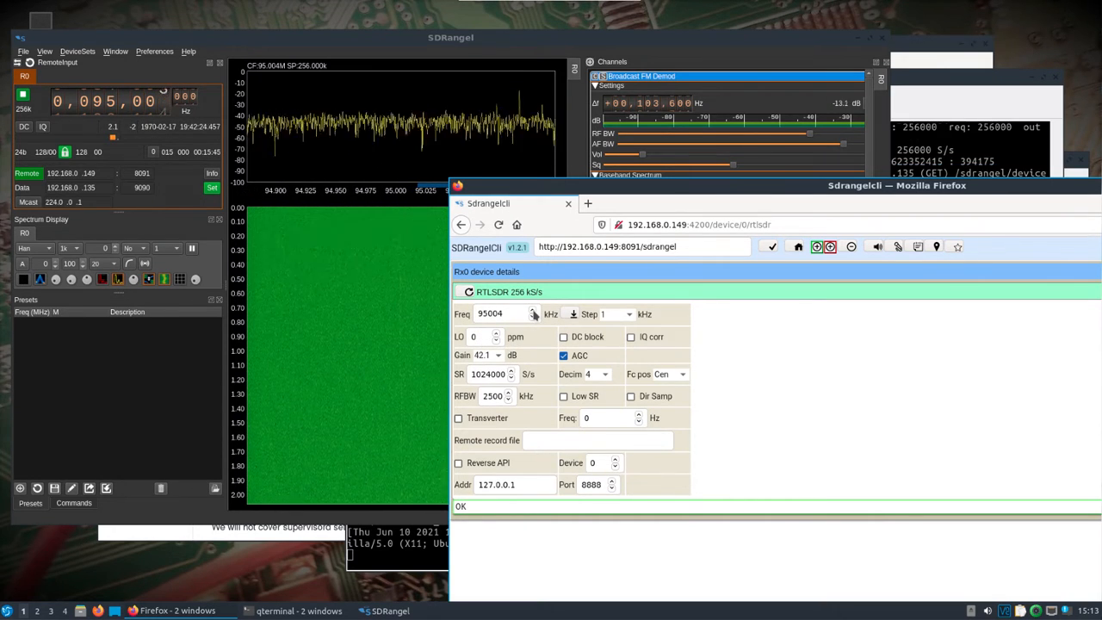
left_click(533, 314)
left_click(533, 313)
left_click(533, 313)
left_click(533, 313)
left_click(534, 313)
left_click(534, 313)
double_click(533, 313)
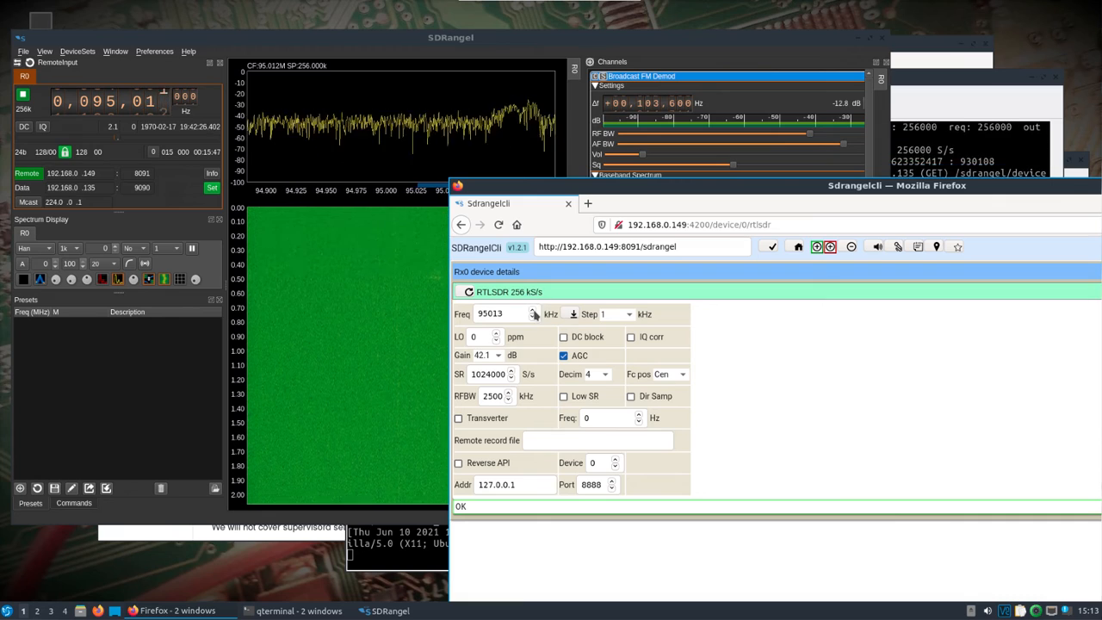
double_click(533, 313)
double_click(533, 313)
double_click(533, 313)
left_click(533, 314)
double_click(534, 313)
left_click(533, 314)
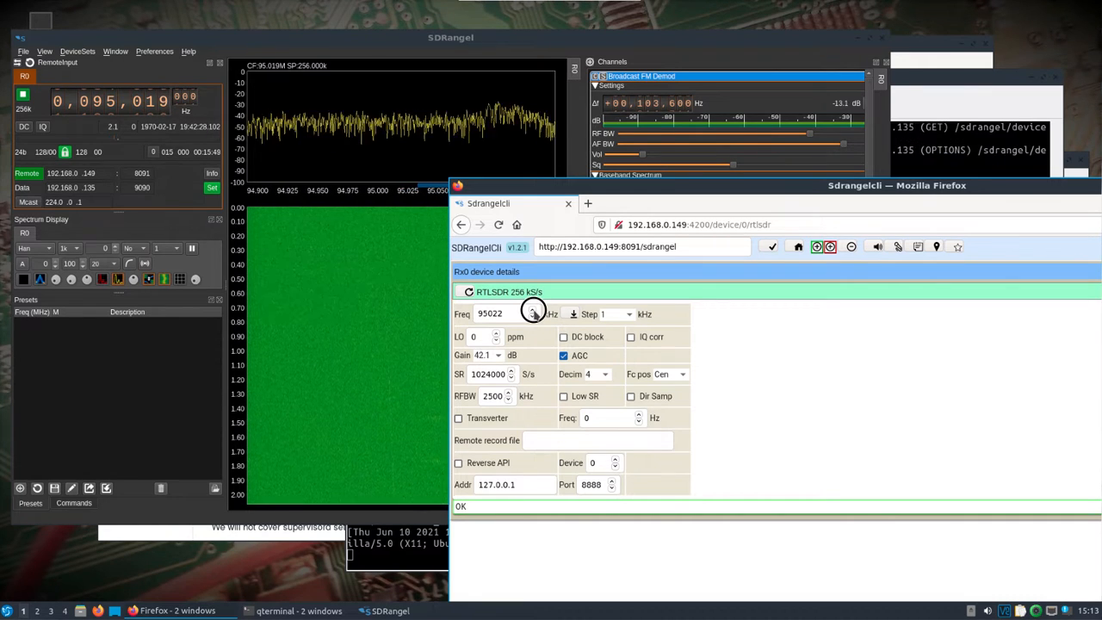
double_click(534, 313)
double_click(533, 313)
double_click(534, 313)
double_click(534, 313)
double_click(534, 313)
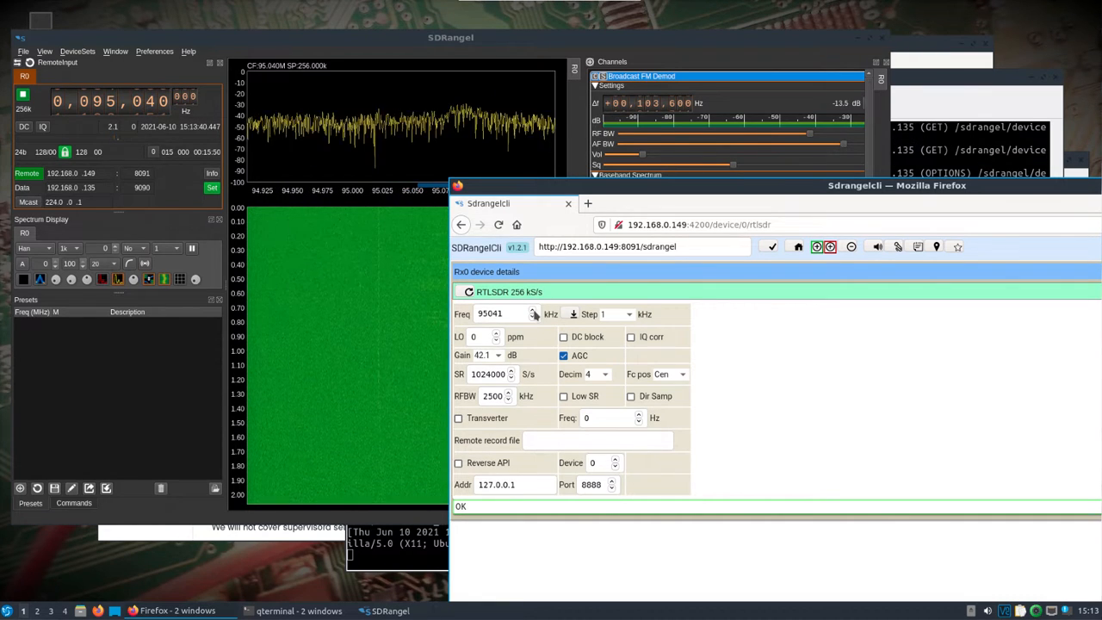
Step the RTLSDR center frequency up in 1 kHz increments to 95047 kHz in sdrangelcli
left_click(534, 313)
double_click(534, 313)
double_click(534, 313)
left_click(534, 313)
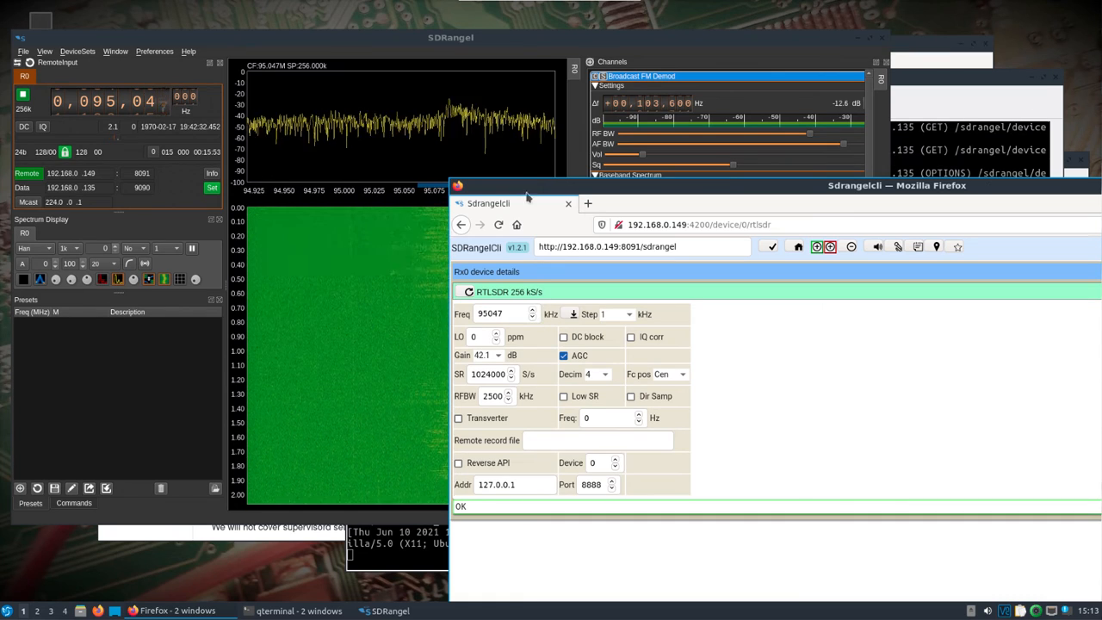
Move the browser window clear of the desktop SDRangel spectrum, shift the Broadcast FM demodulator to about +51,920 Hz, and raise its volume
left_click_drag(531, 187, 656, 172)
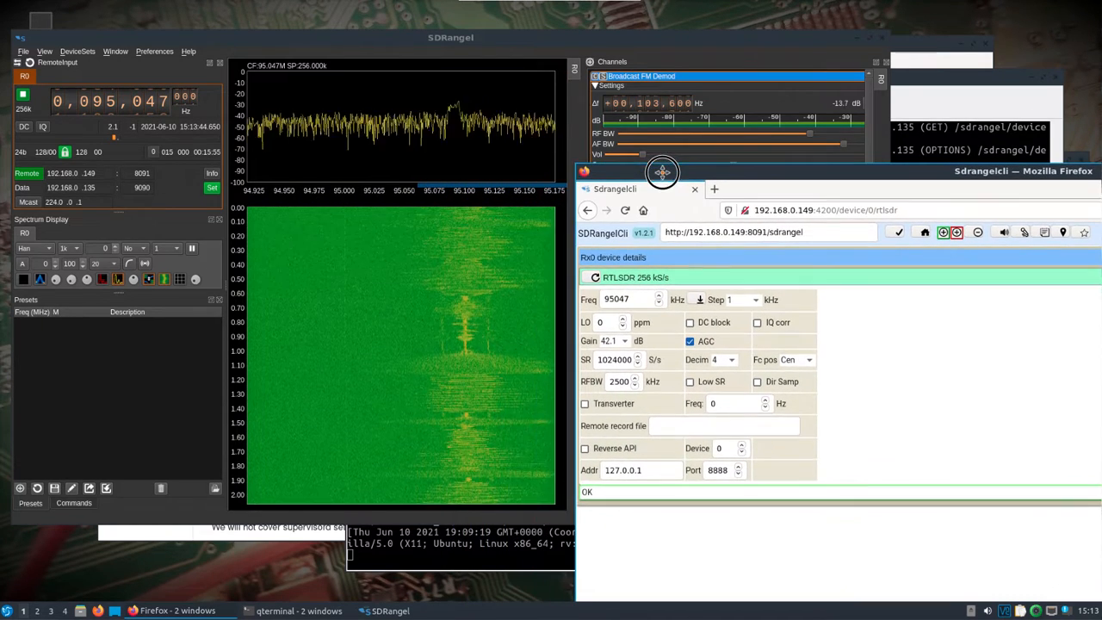
left_click_drag(525, 137, 464, 141)
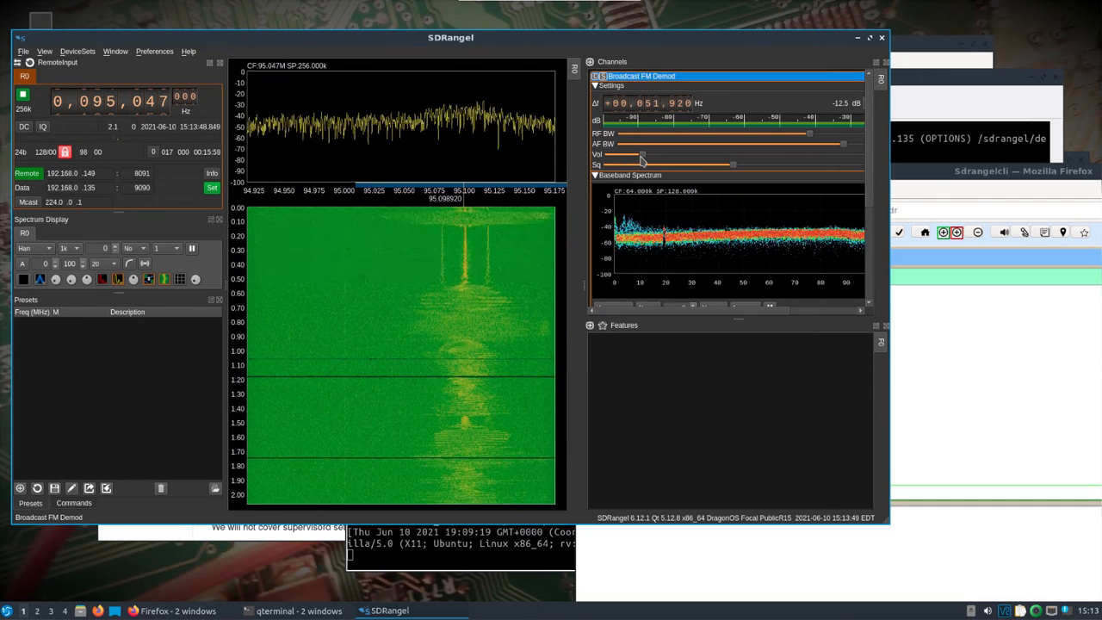
mouse_move(641, 156)
left_mouse_down()
mouse_move(846, 164)
mouse_move(759, 163)
left_mouse_up()
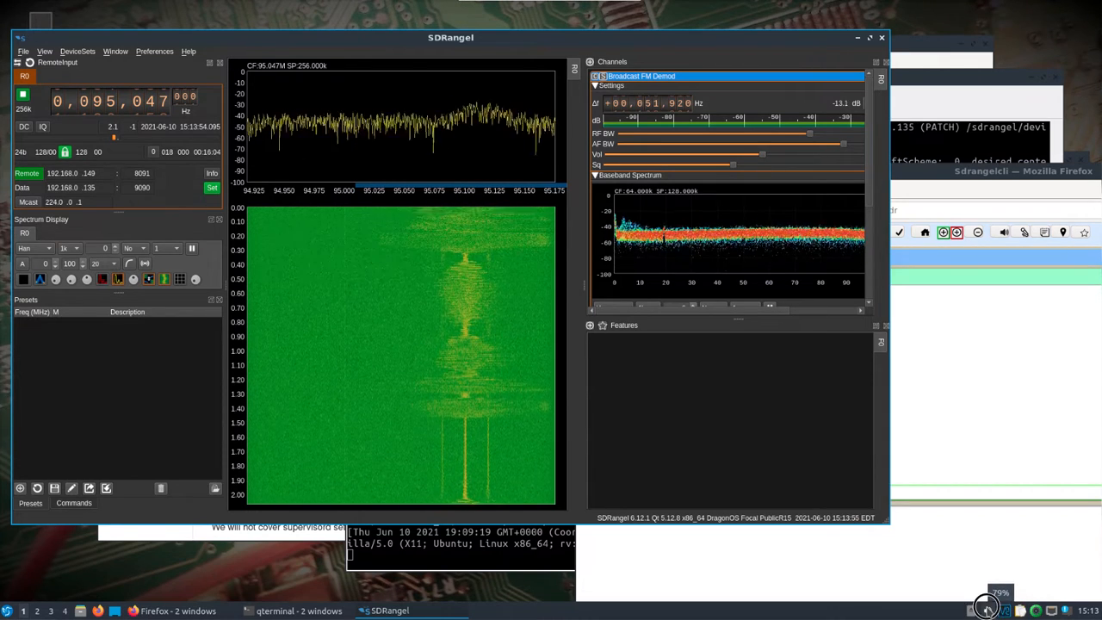
Lower the system's output volume in the mixer and return to the desktop SDRangel
left_click(988, 610)
mouse_move(999, 545)
left_mouse_down()
mouse_move(1000, 535)
mouse_move(995, 560)
left_mouse_up()
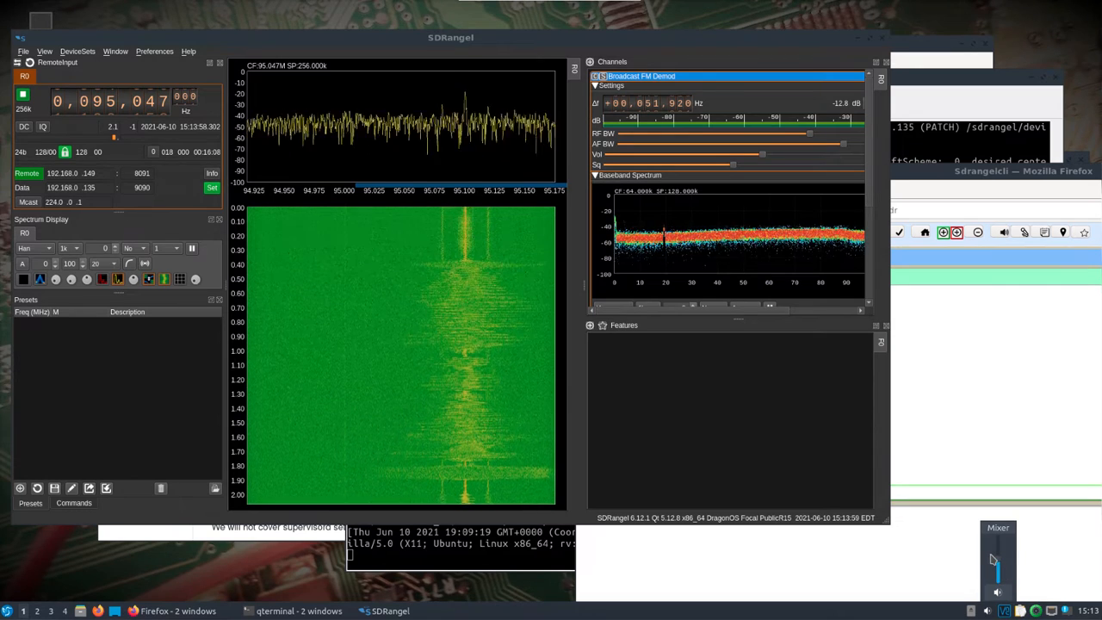
left_click(699, 306)
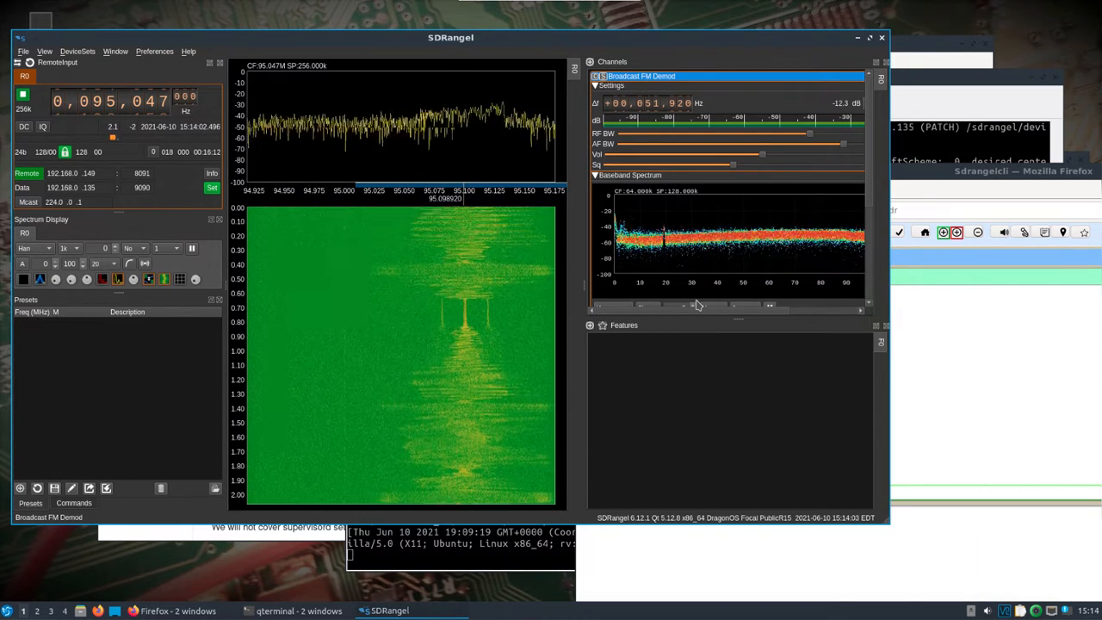
In sdrangelcli's RTLSDR settings, enable DC block, turn off AGC, and set the gain to 48 dB
left_click(912, 179)
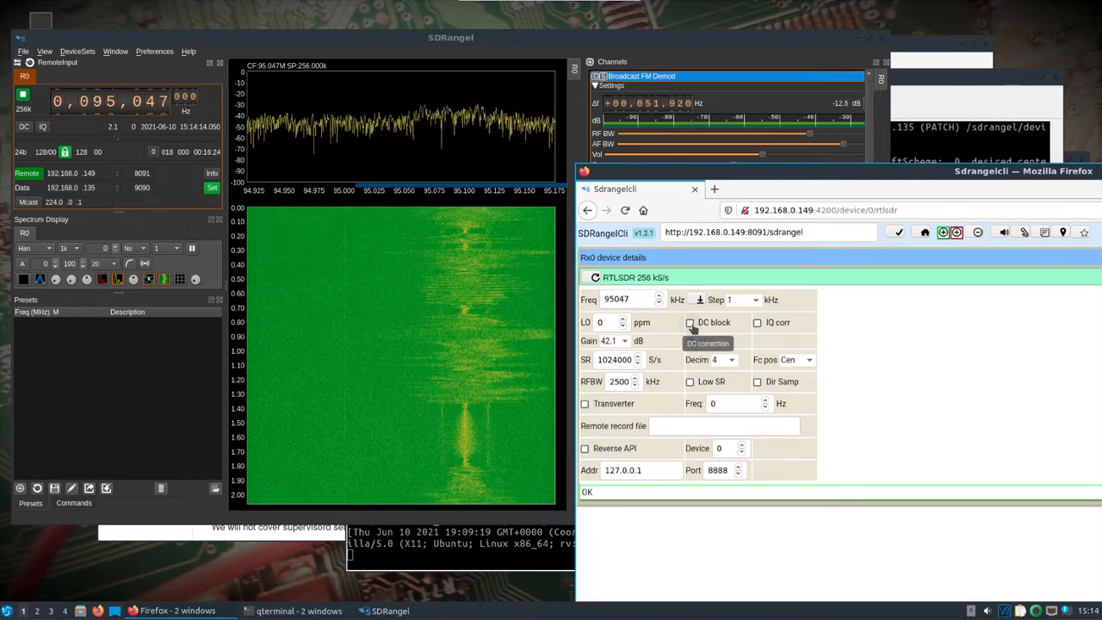
left_click(690, 324)
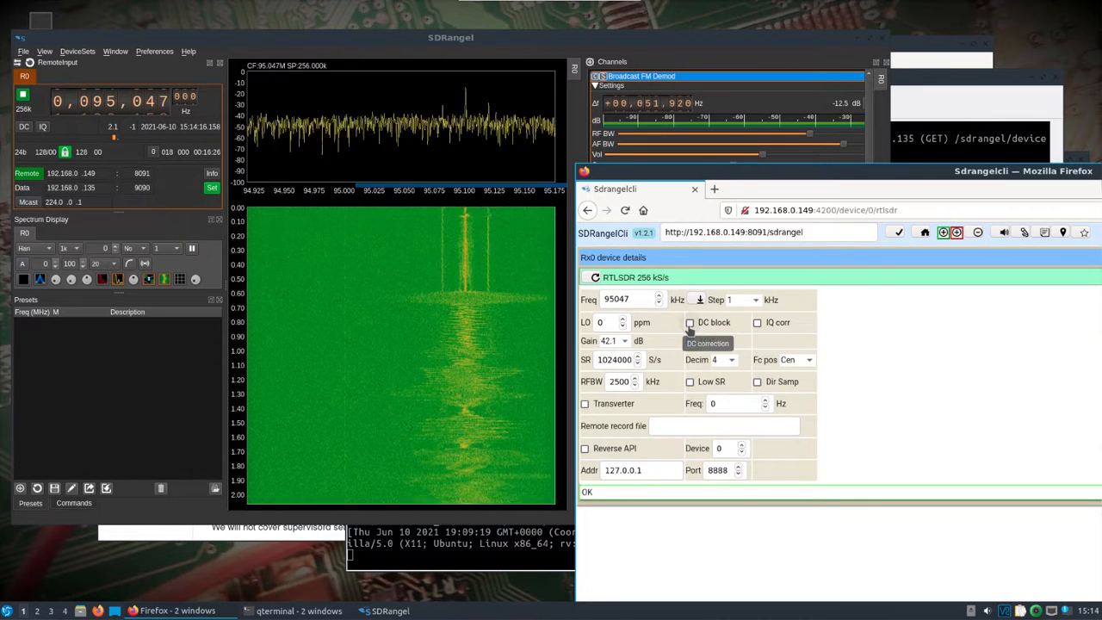
left_click(689, 324)
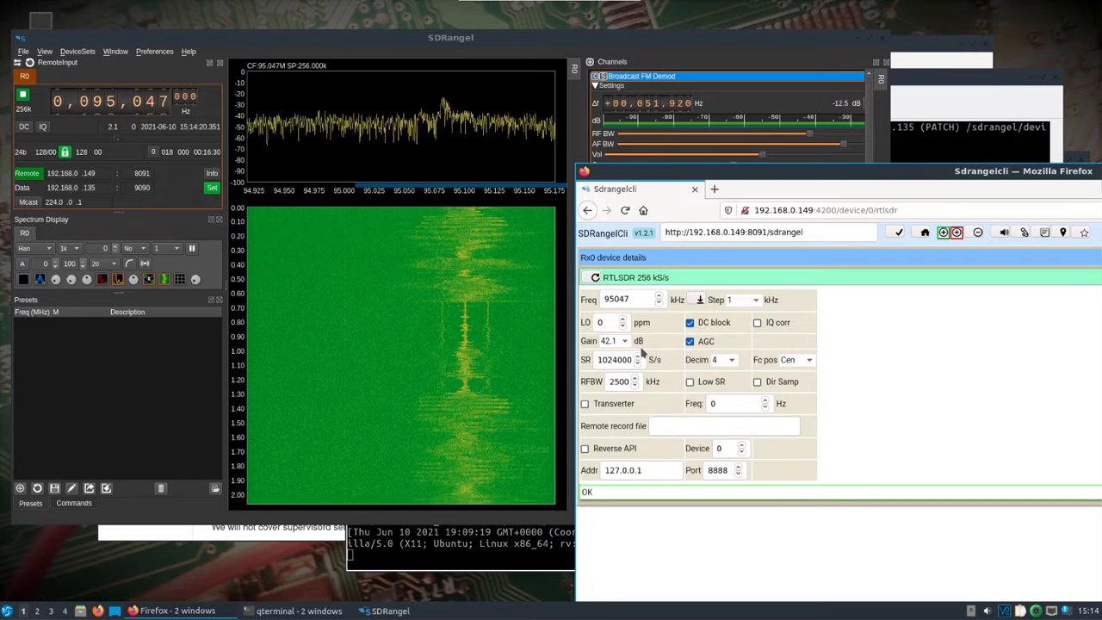
left_click(689, 342)
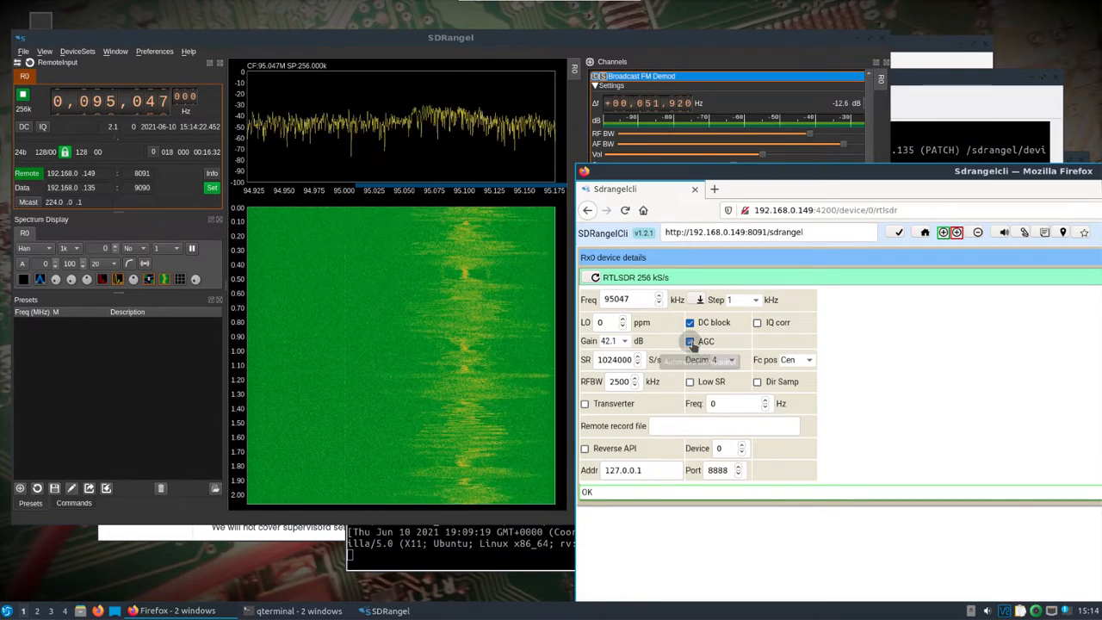
left_click(625, 342)
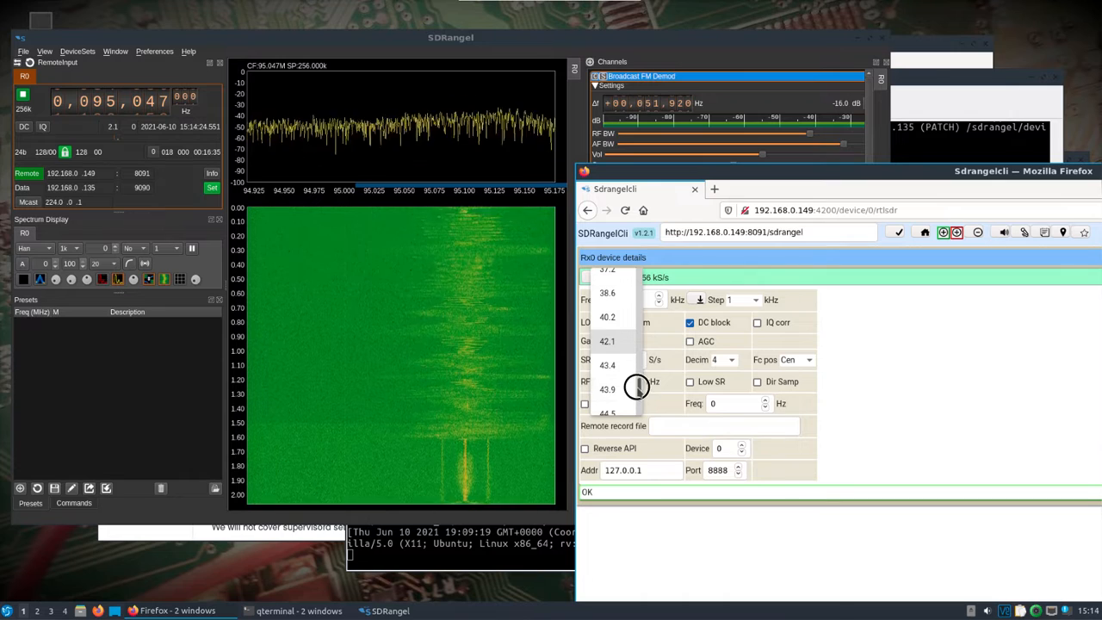
scroll(637, 387, "down", 3)
left_click(607, 387)
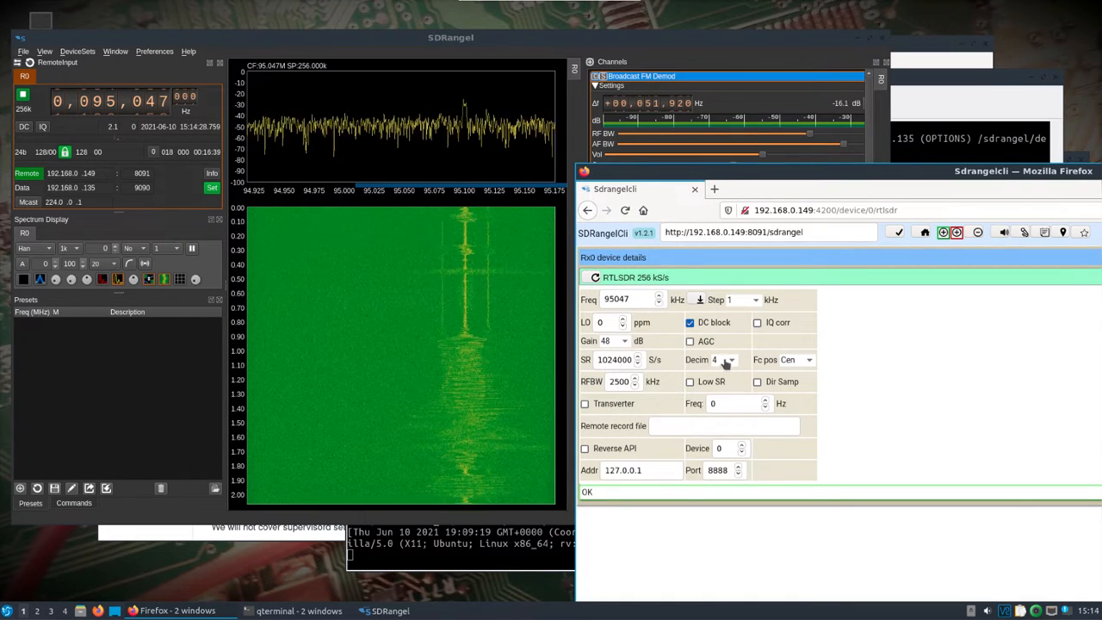
Set the RTLSDR decimation to 2 in sdrangelcli and shift the desktop demodulator onto the signal at about +107,792 Hz
left_click(731, 364)
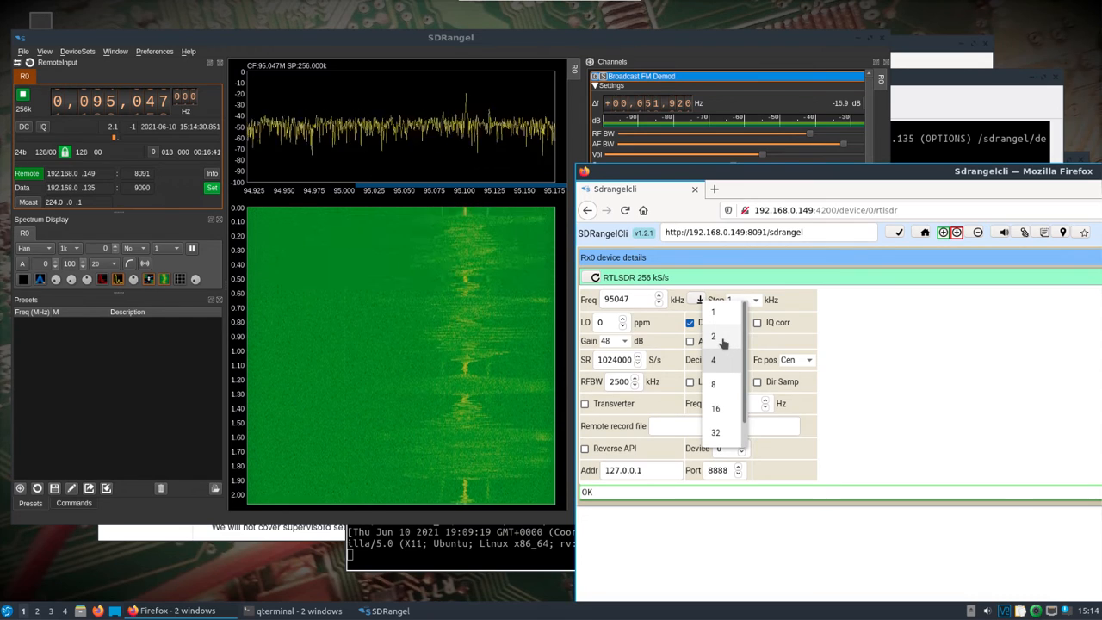
left_click(723, 343)
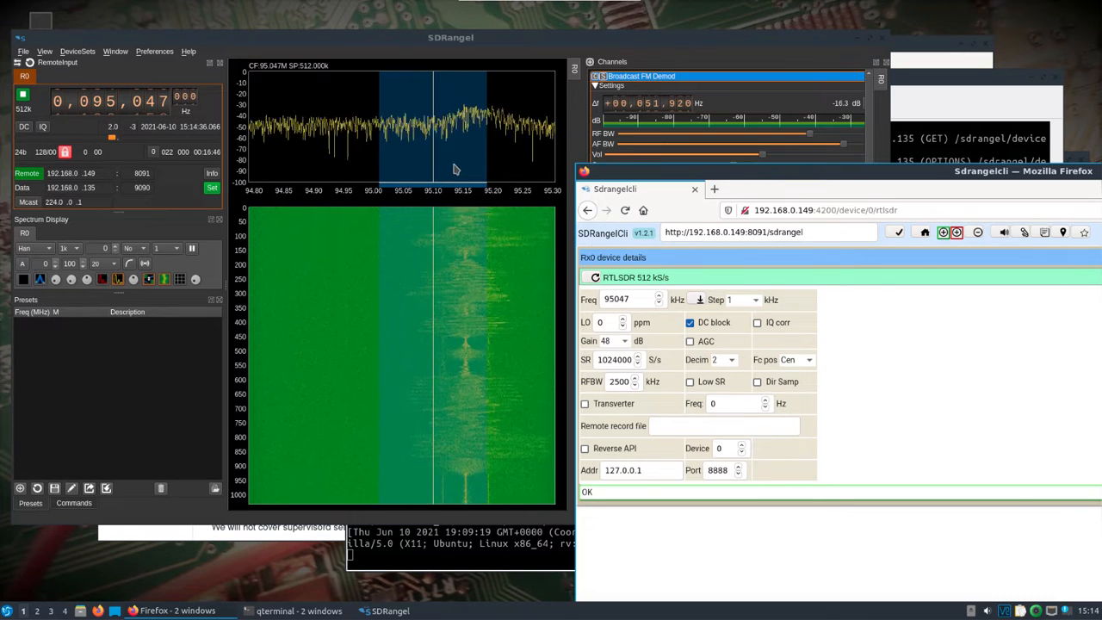
mouse_move(455, 169)
left_mouse_down()
mouse_move(443, 153)
mouse_move(466, 156)
left_mouse_up()
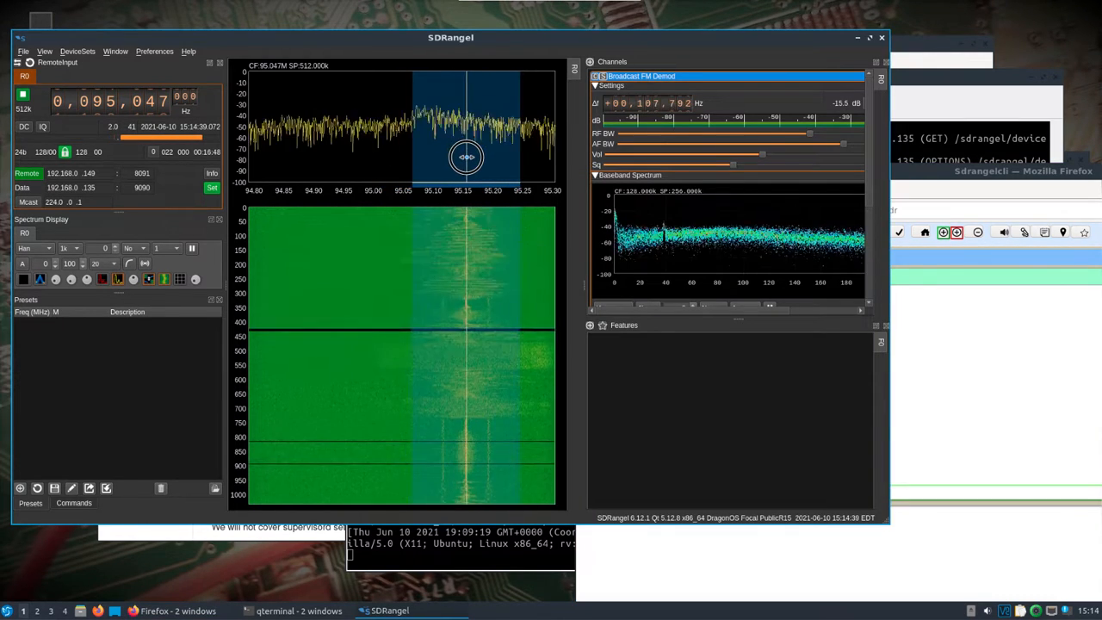
Set the RTLSDR decimation to 4 in sdrangelcli and re-center the desktop Broadcast FM demodulator on the signal at about +53,832 Hz
left_click(922, 320)
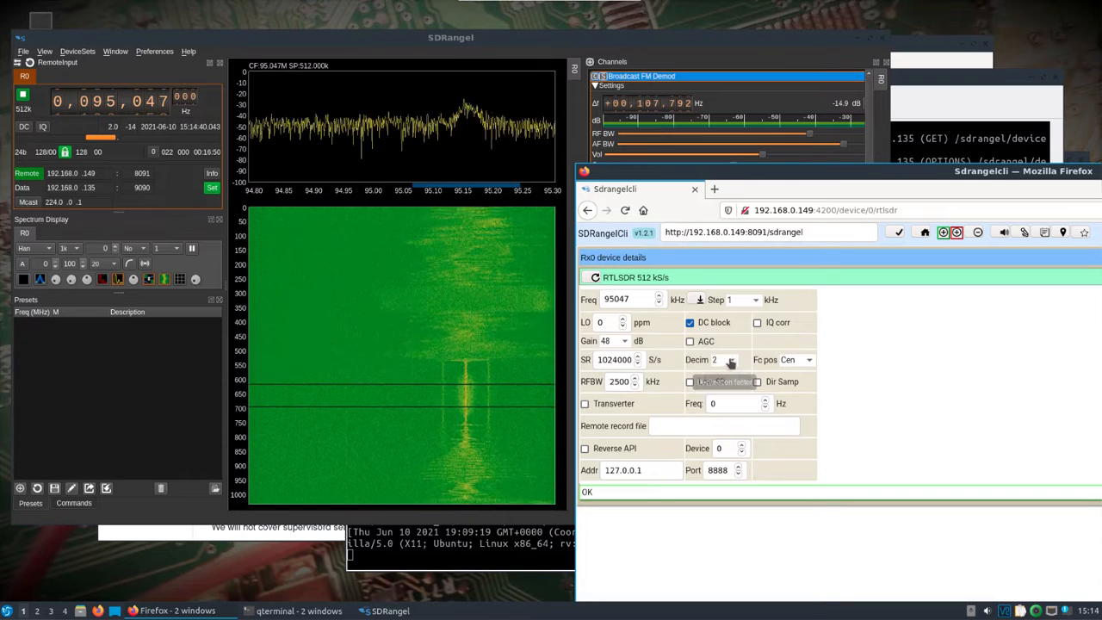
left_click(732, 362)
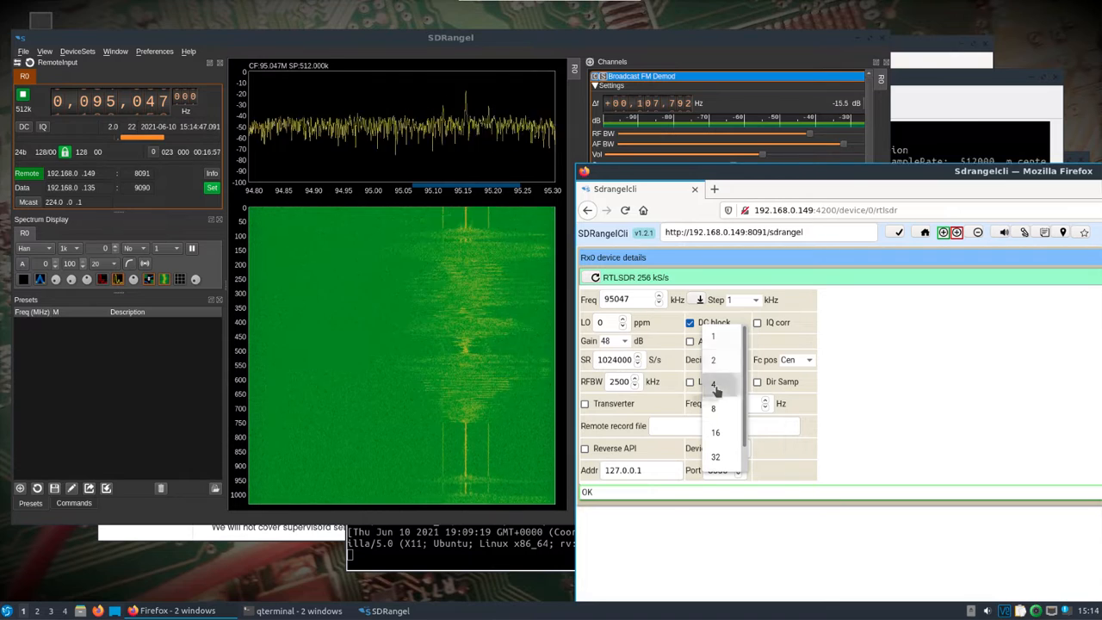
left_click(714, 385)
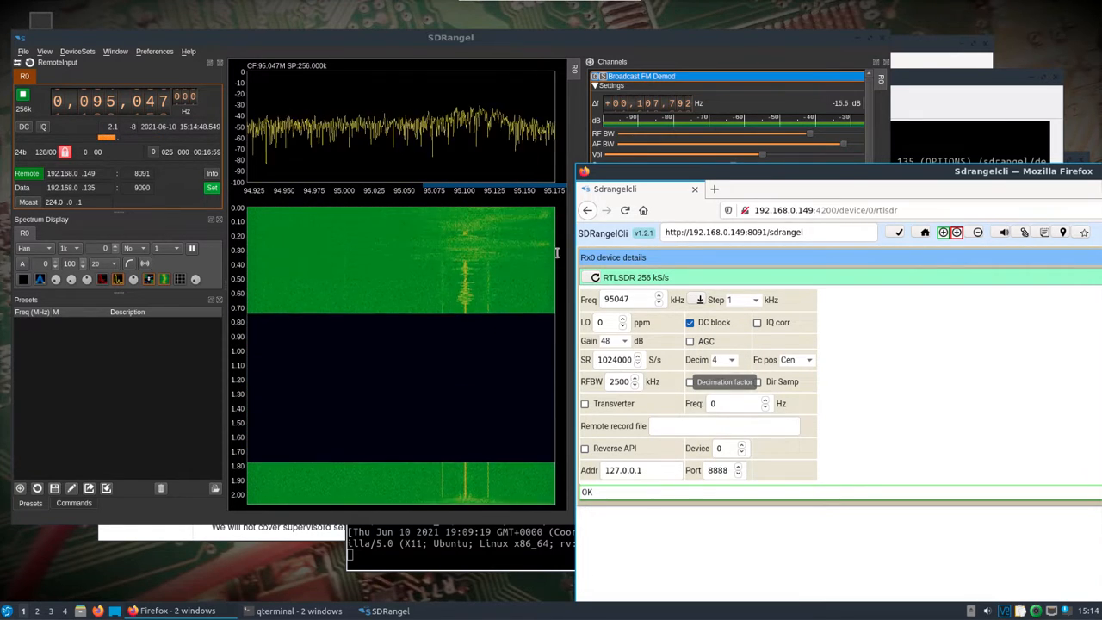
left_click(475, 135)
left_click_drag(469, 135, 462, 135)
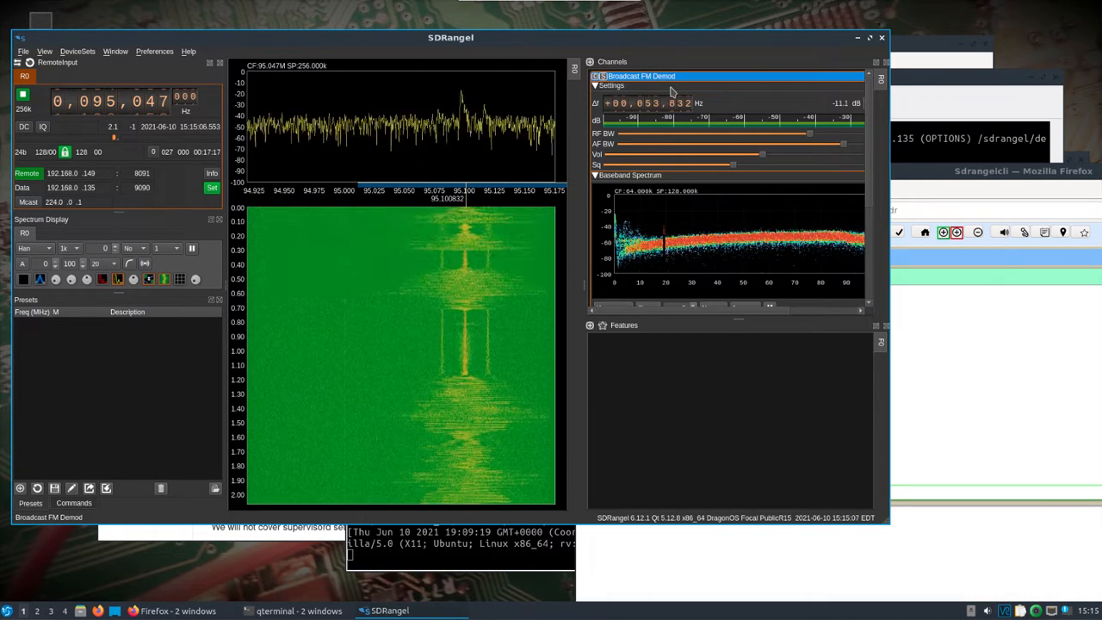
left_click(921, 179)
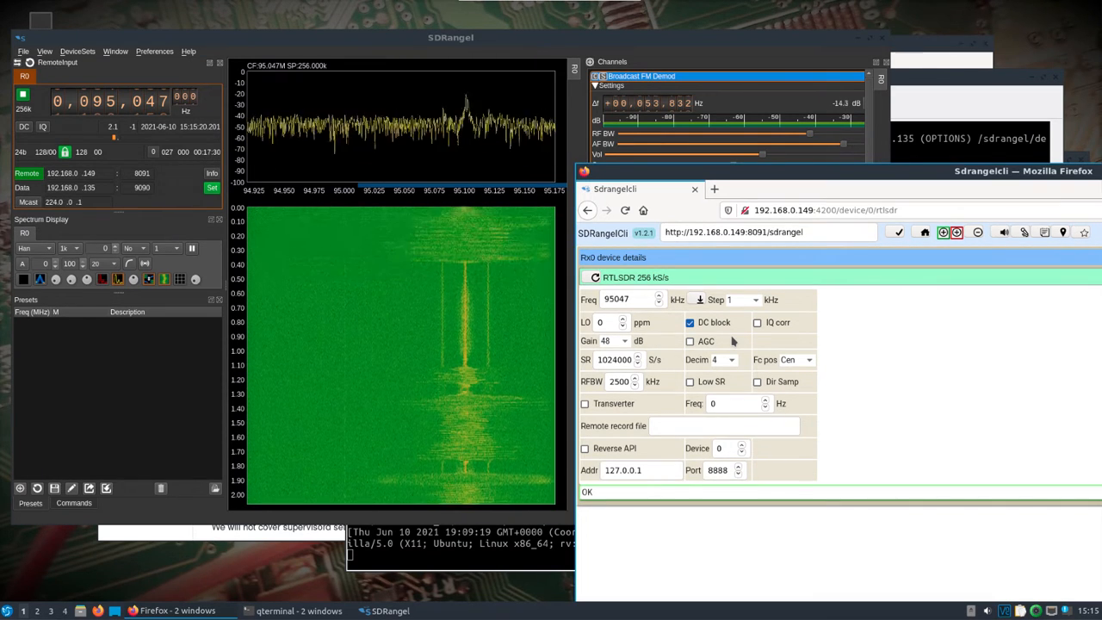
left_click(569, 45)
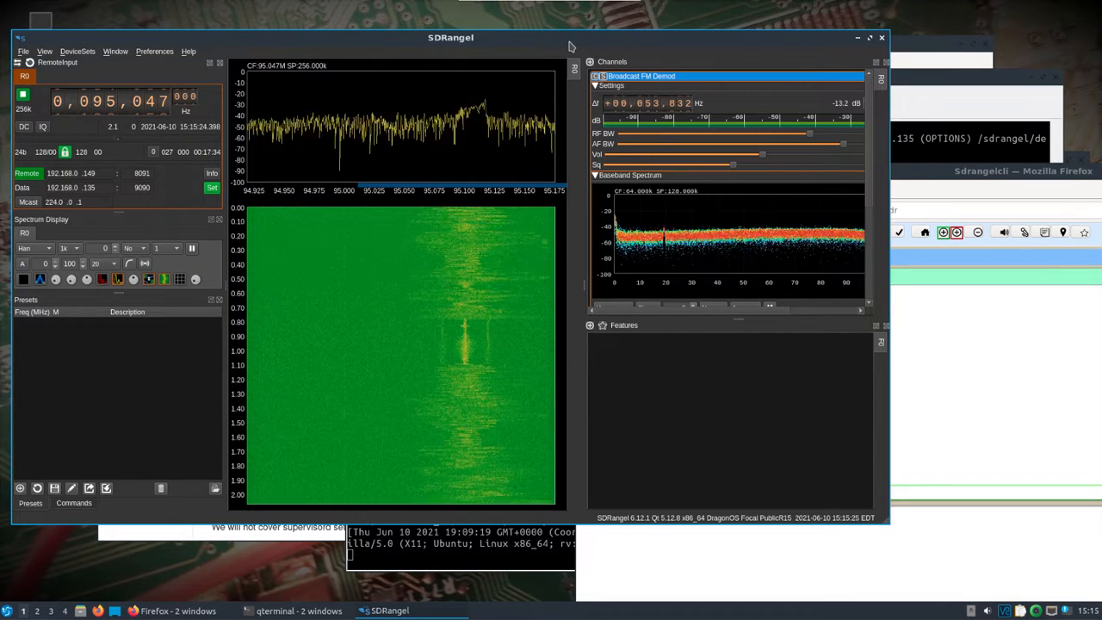